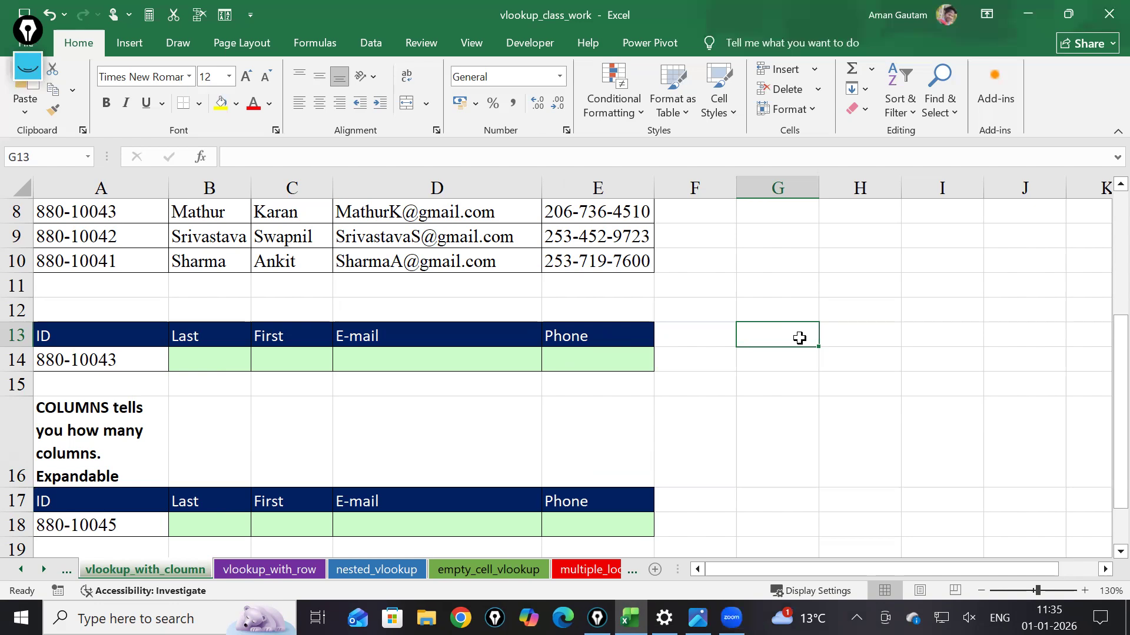
Start a VLOOKUP formula in B14 under the Last heading with the absolute reference $A$14 as its lookup value
scroll(801, 337, "up", 3)
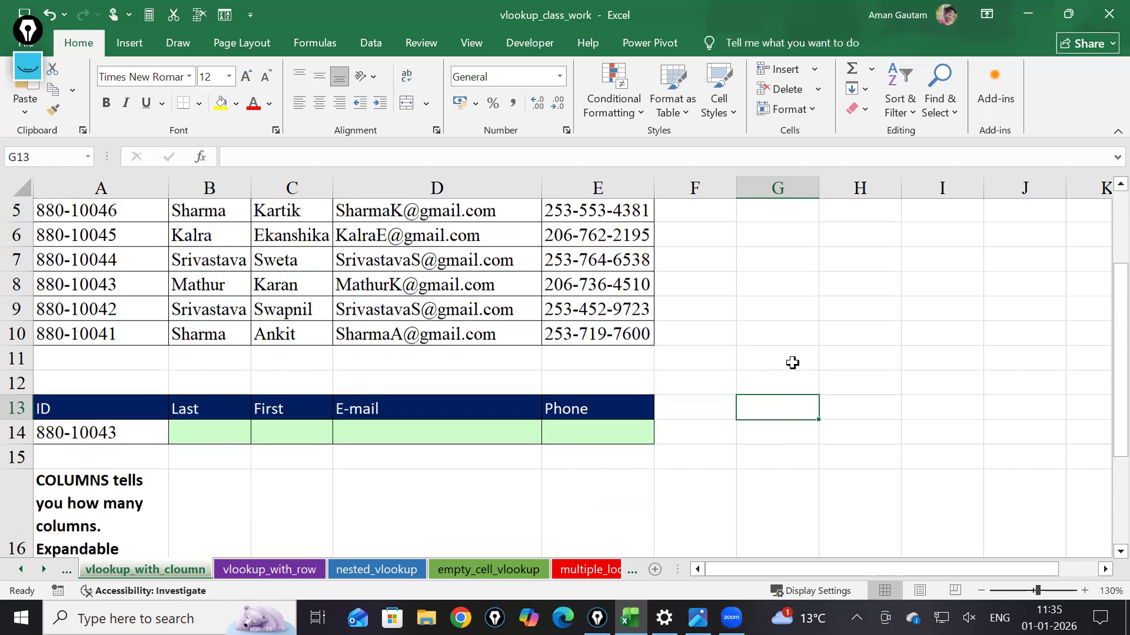
scroll(663, 443, "down", 1, "ctrl")
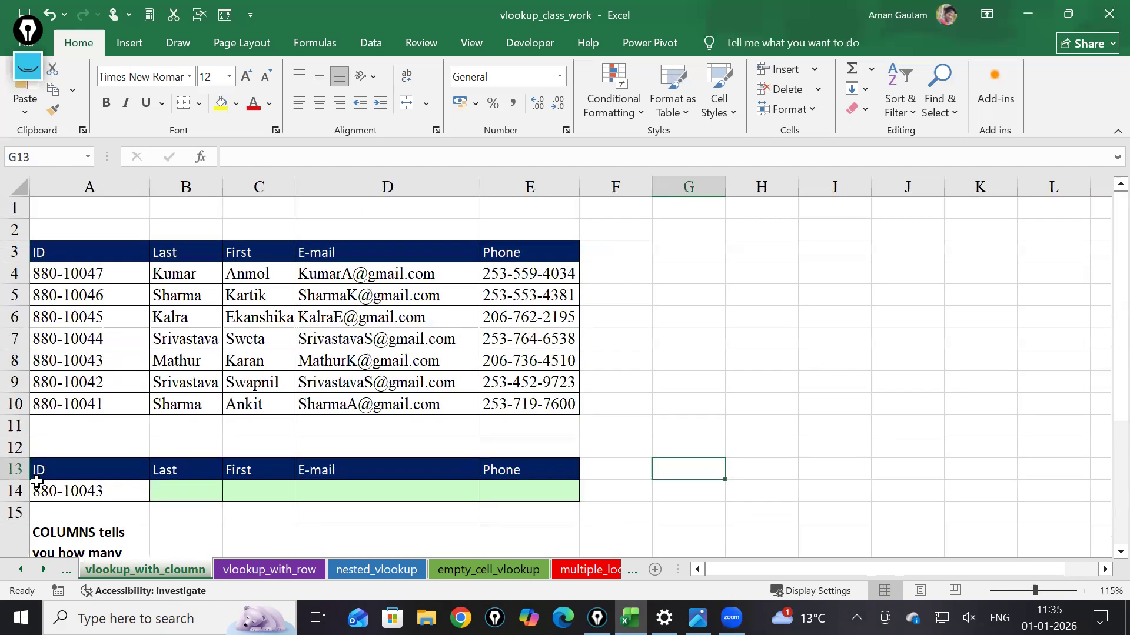
left_click(177, 489)
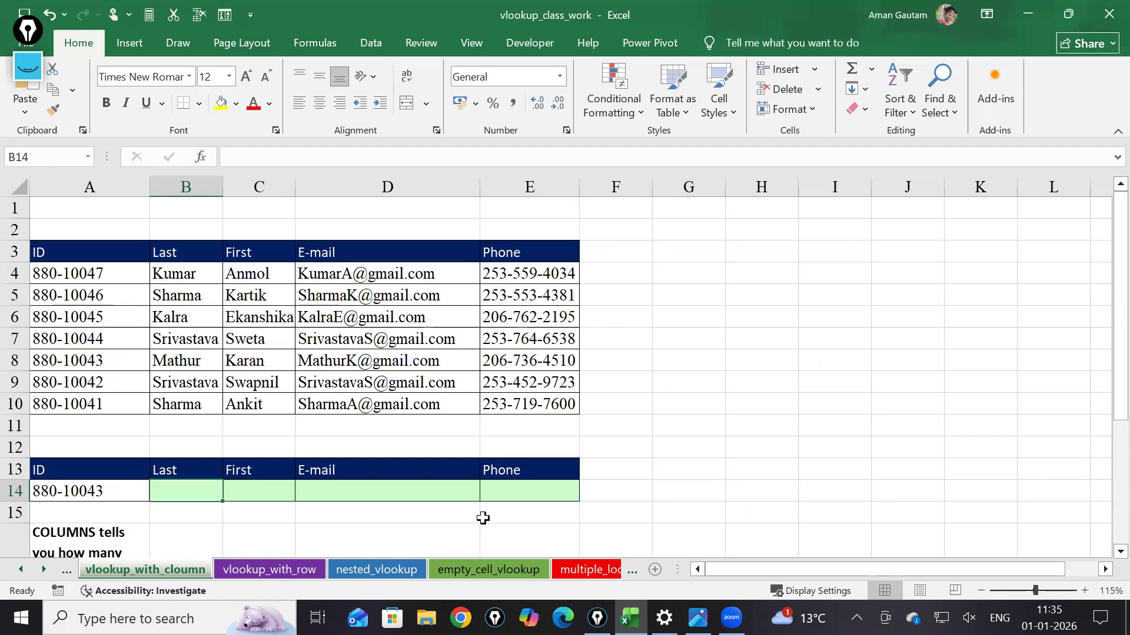
type("=VLOOKUP(")
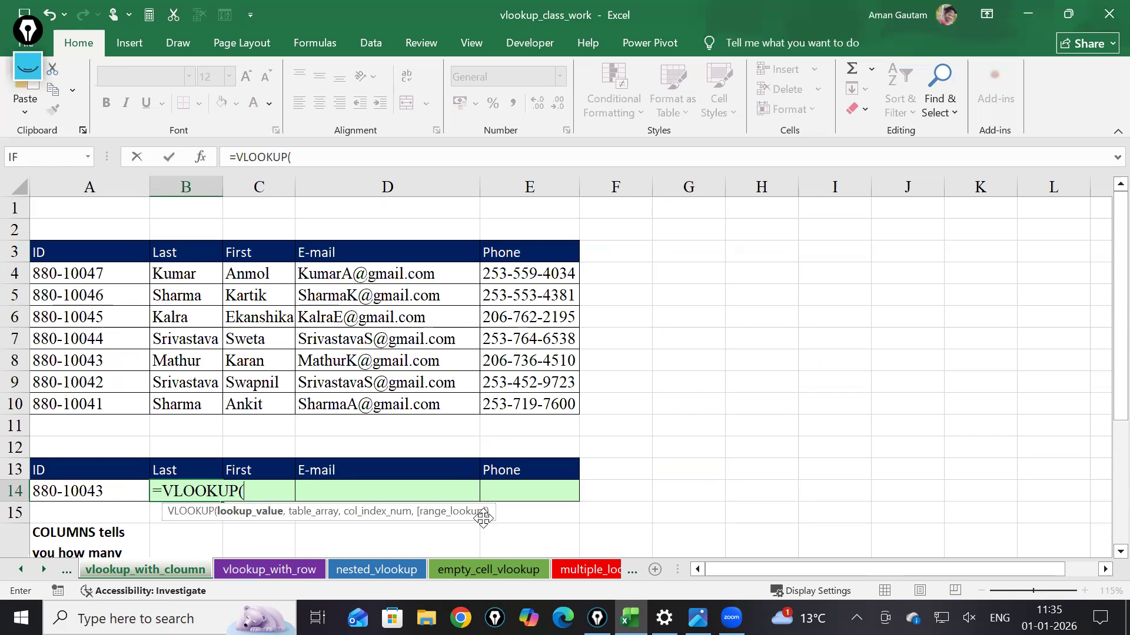
left_click(108, 487)
type(":A14,")
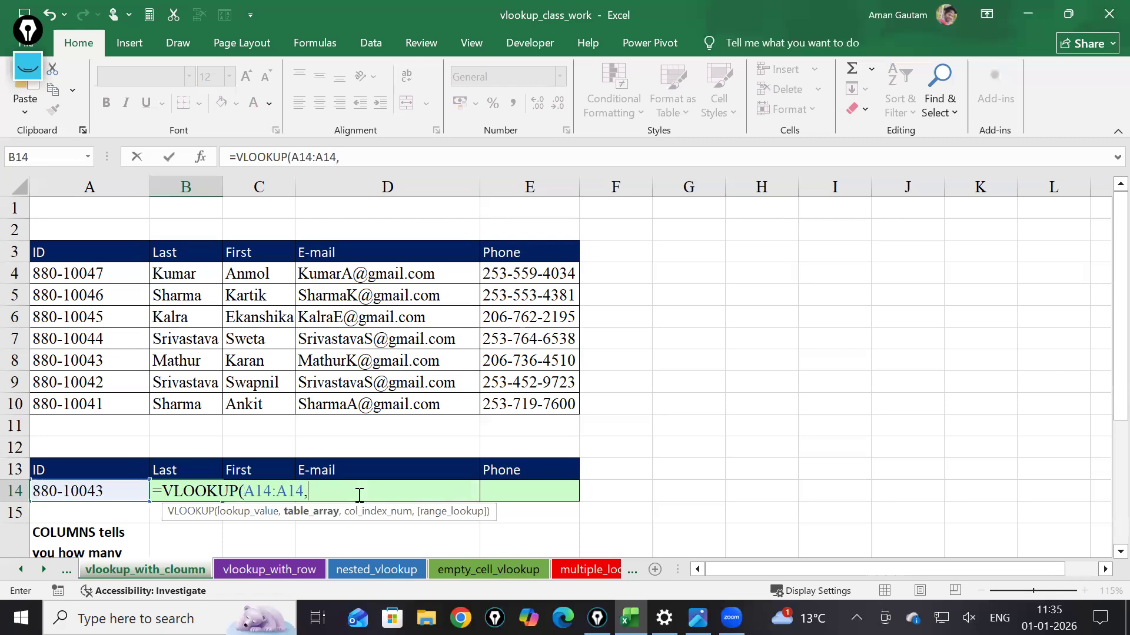
key("BackSpace")
key("BackSpace")
key("BackSpace")
key("BackSpace")
key("BackSpace")
key("F4")
type(",")
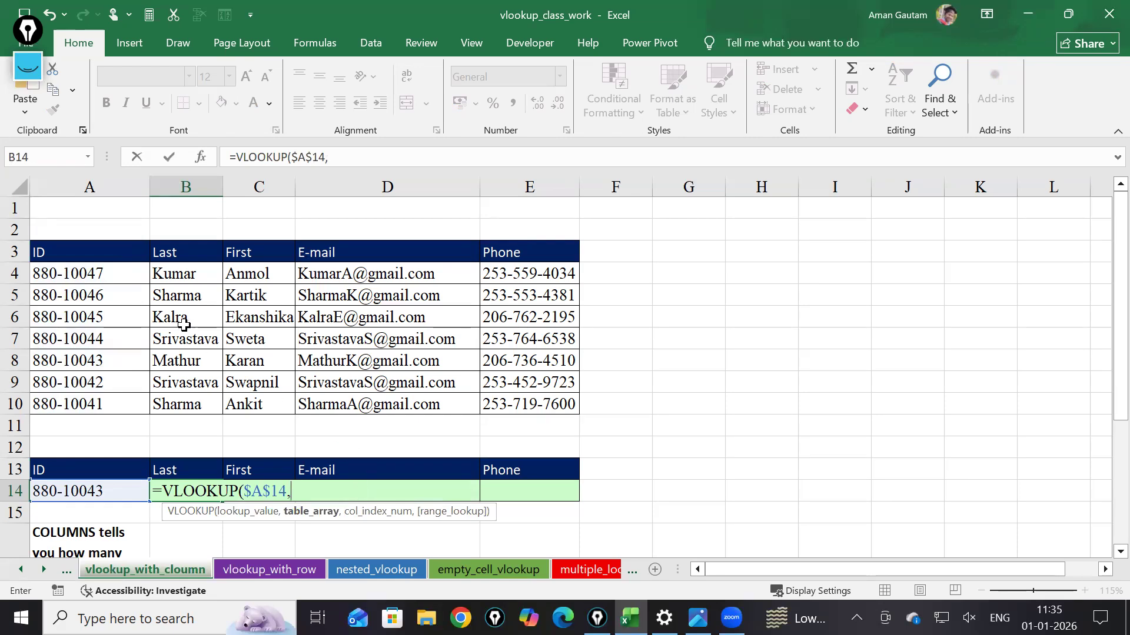
Add the absolute table range $A$3:$E$10 to the VLOOKUP and store the unfinished formula in B14 as text with a leading apostrophe
left_click_drag(89, 257, 571, 404)
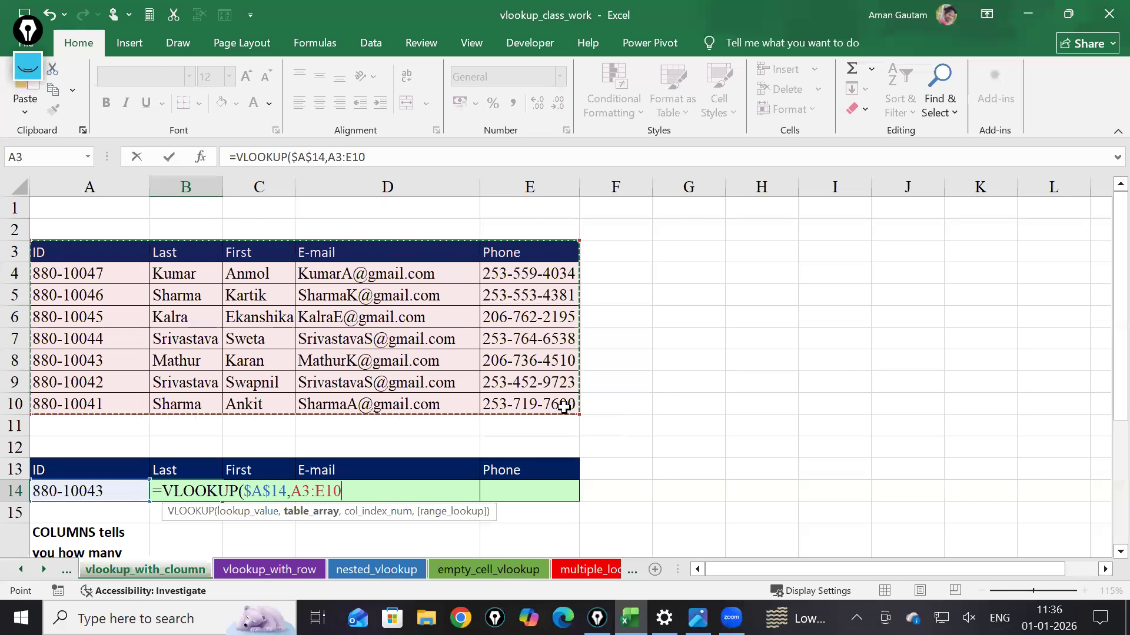
key("F4")
type(",")
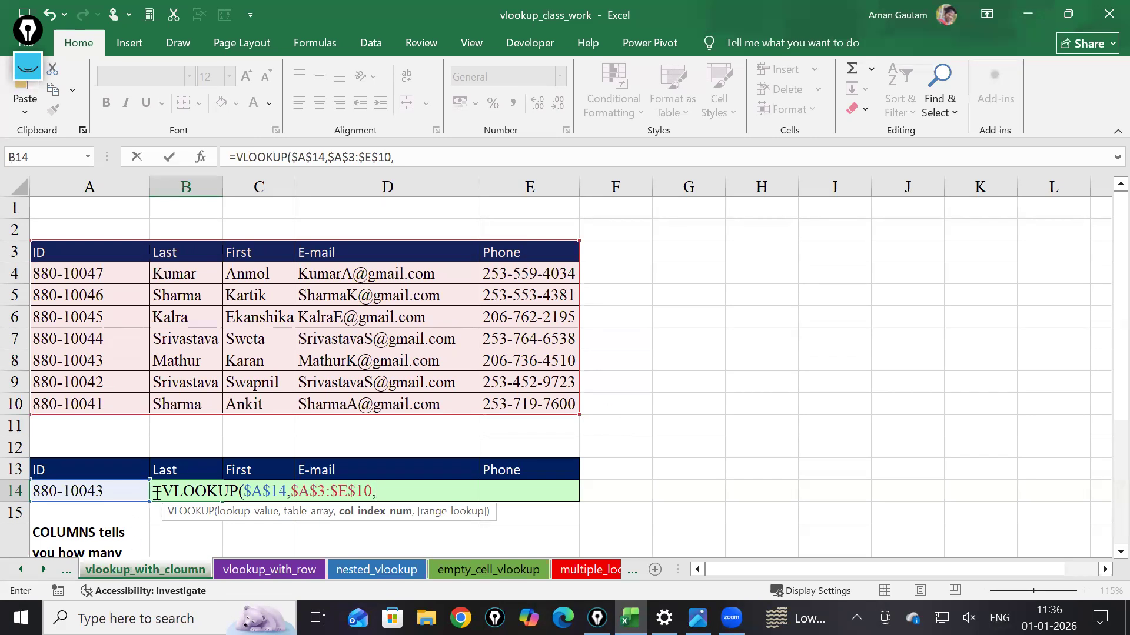
key("Escape")
left_click(743, 288)
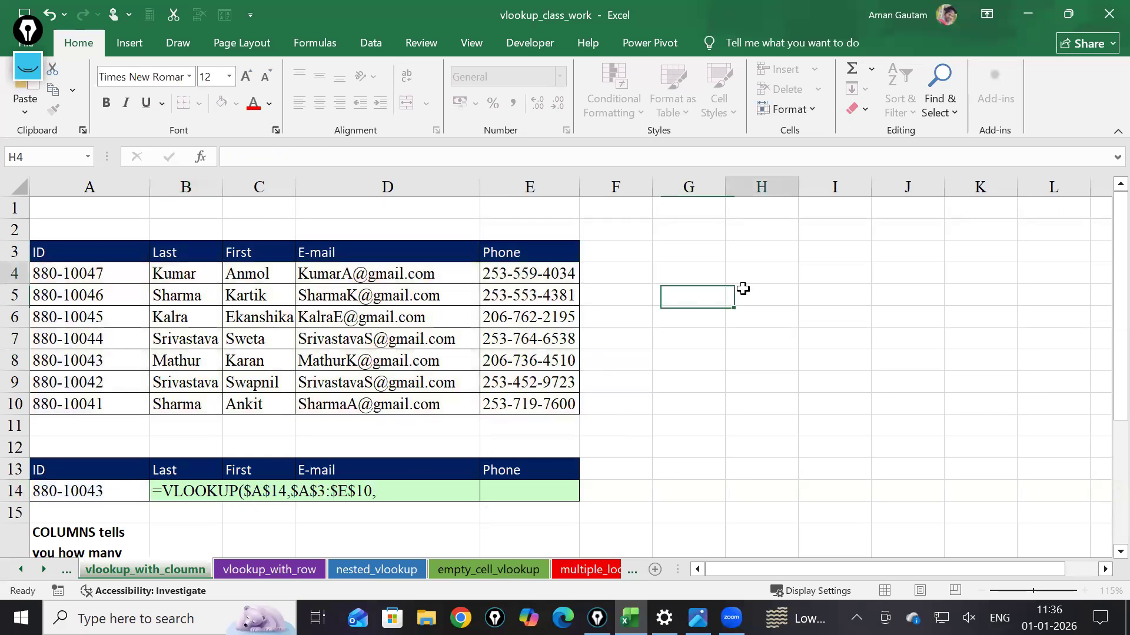
Enter =COLUMNS(G1:I1) in cell G5
left_click(714, 291)
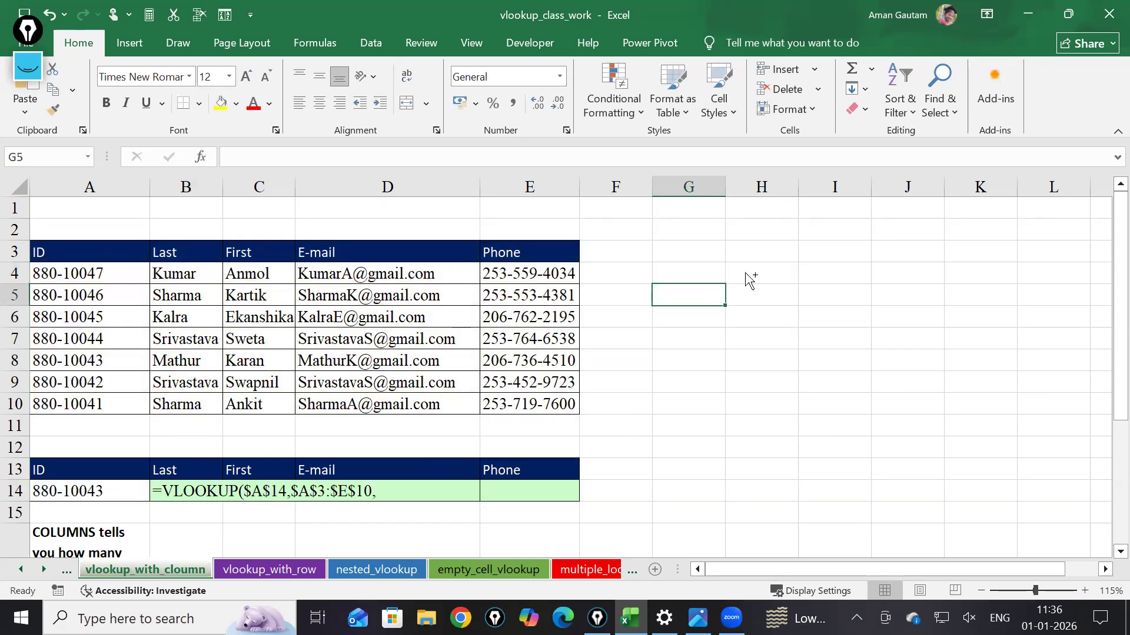
scroll(750, 281, "up", 2, "ctrl")
scroll(886, 523, "right", 1)
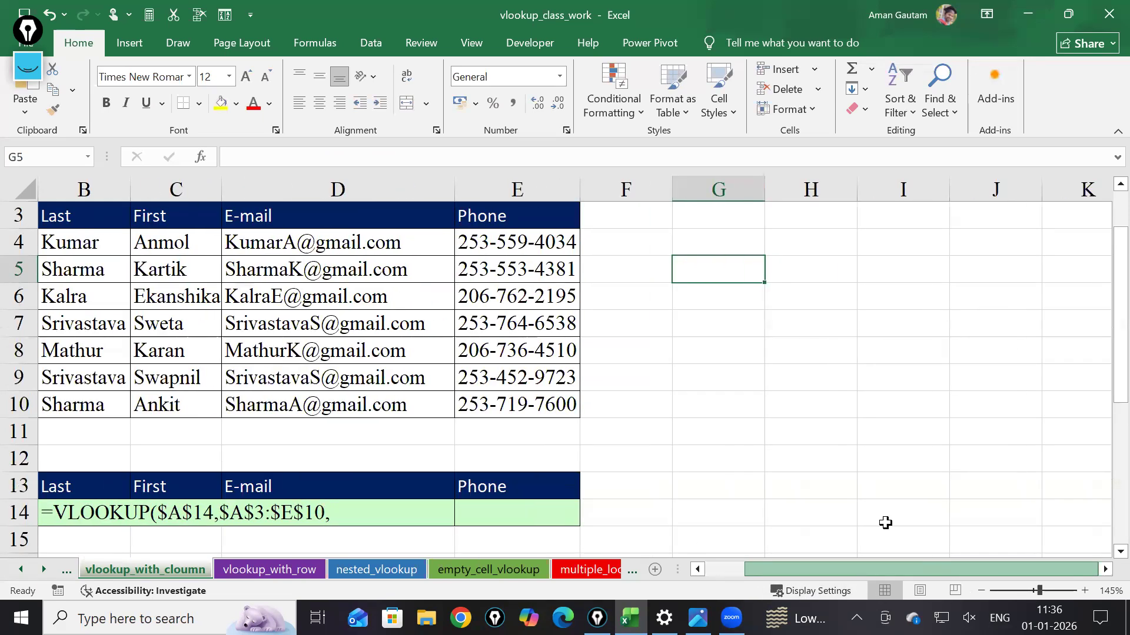
scroll(688, 358, "up", 1)
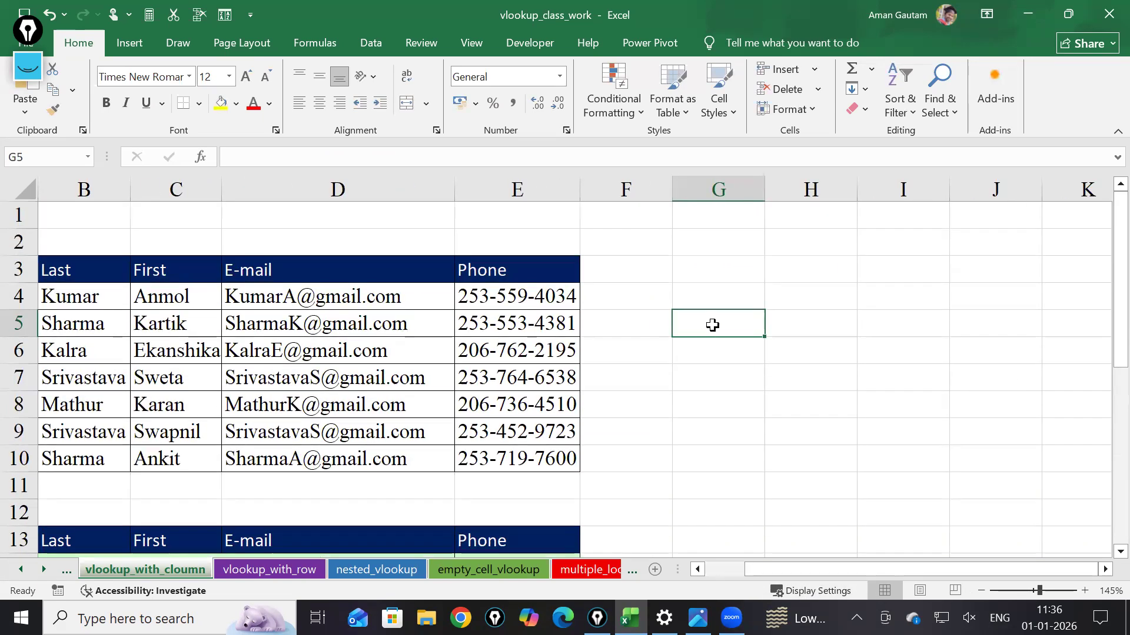
type("=col")
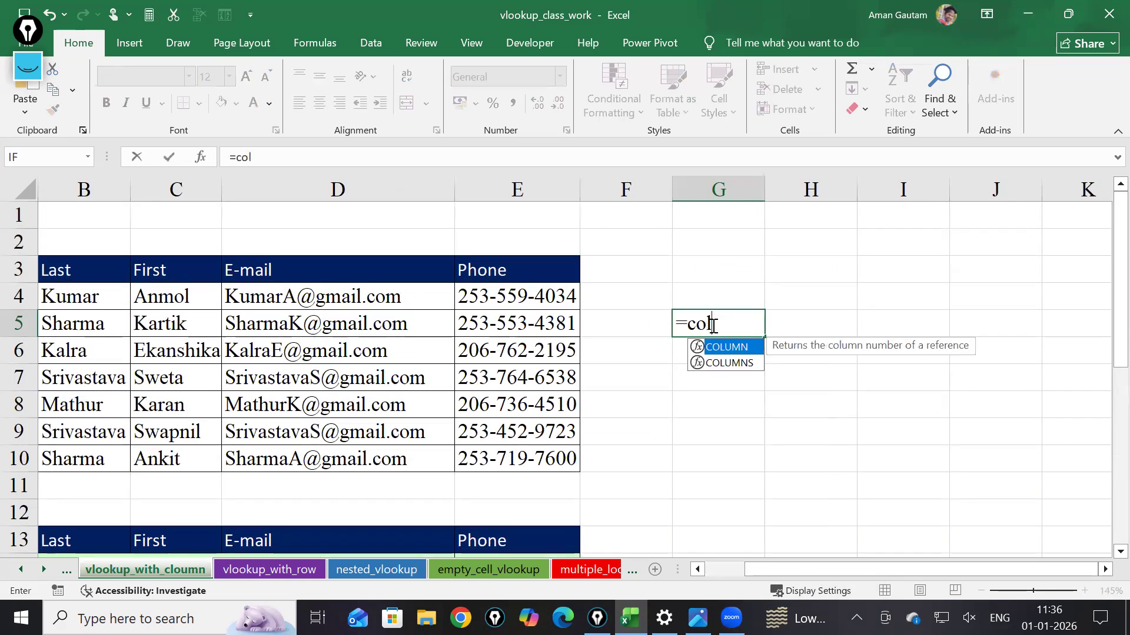
key("Down")
key("Tab")
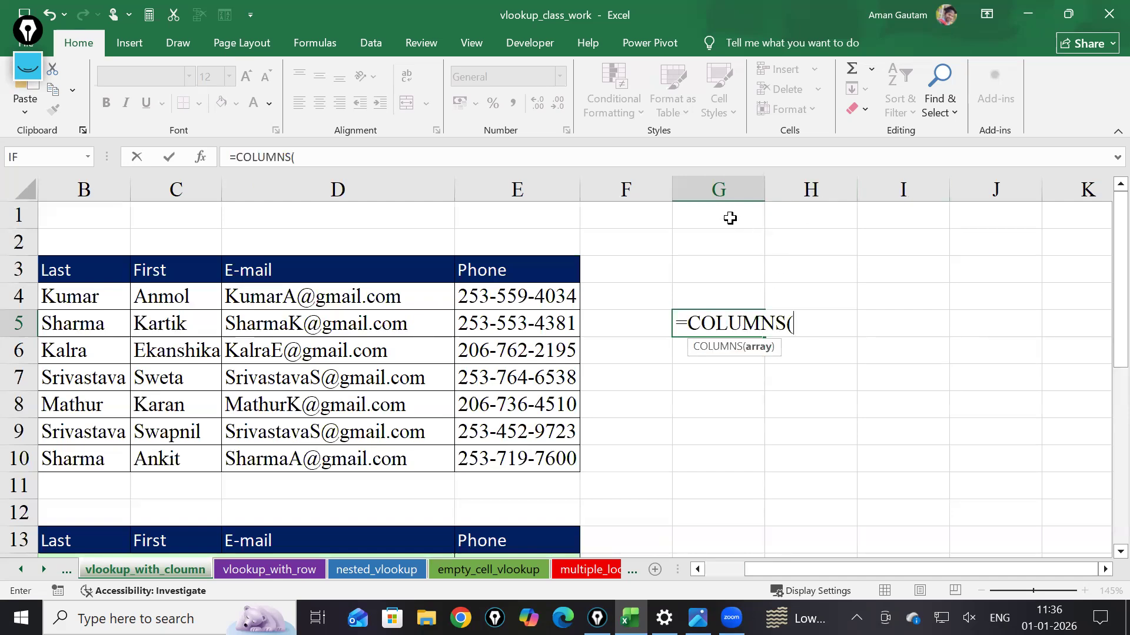
left_click_drag(700, 216, 909, 222)
type(")")
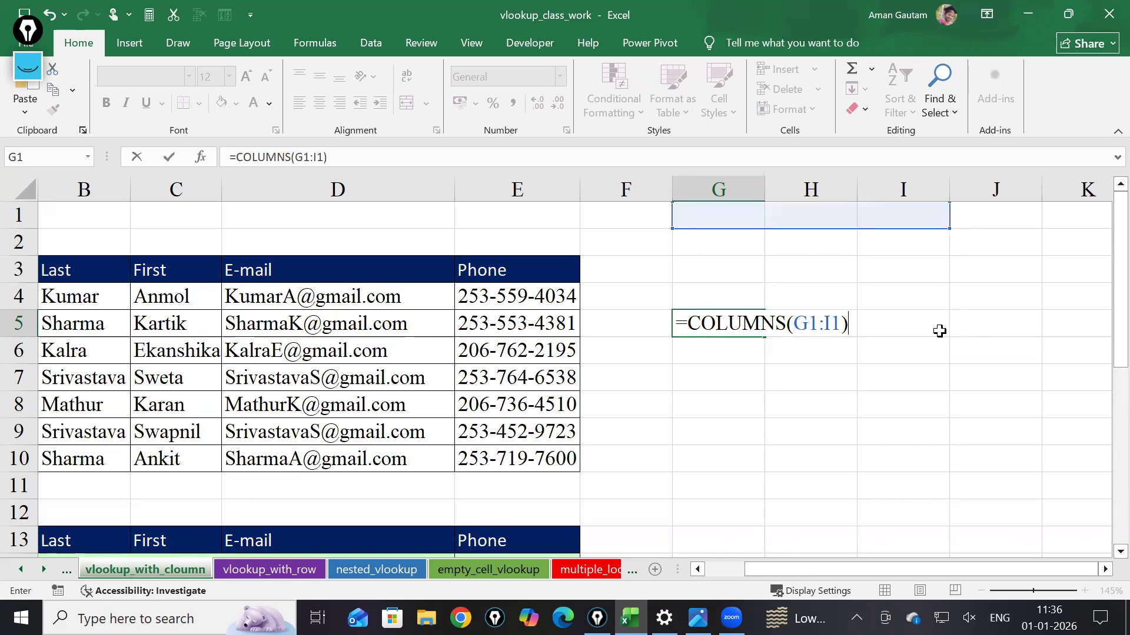
key("Return")
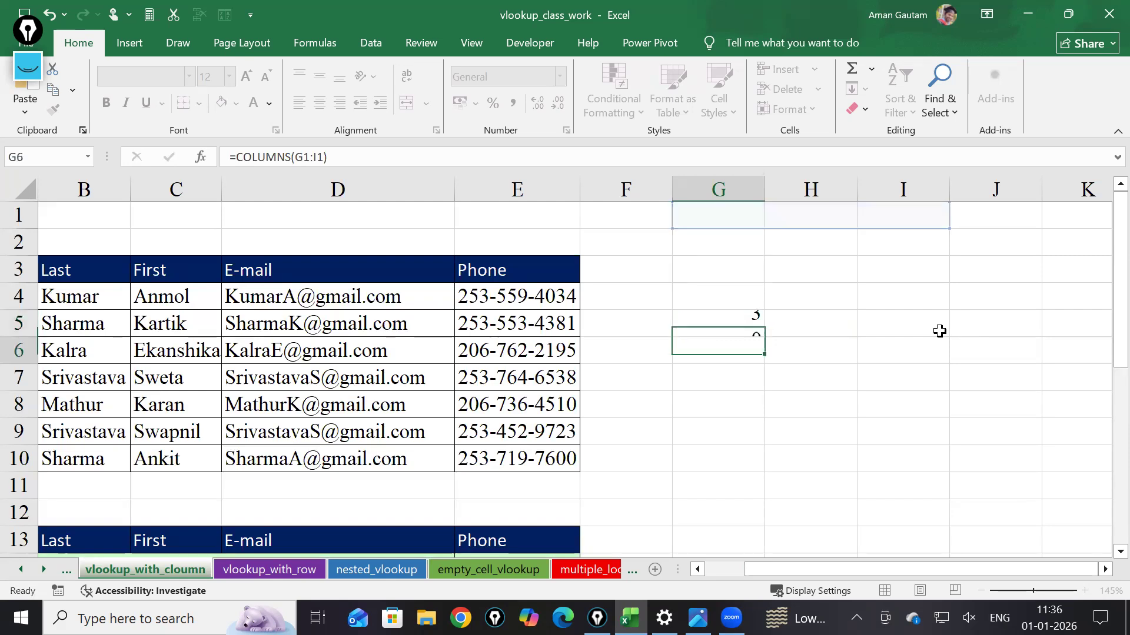
Copy the COLUMNS formula from G5 across to H5 and I5
left_click(726, 323)
left_click_drag(765, 337, 879, 338)
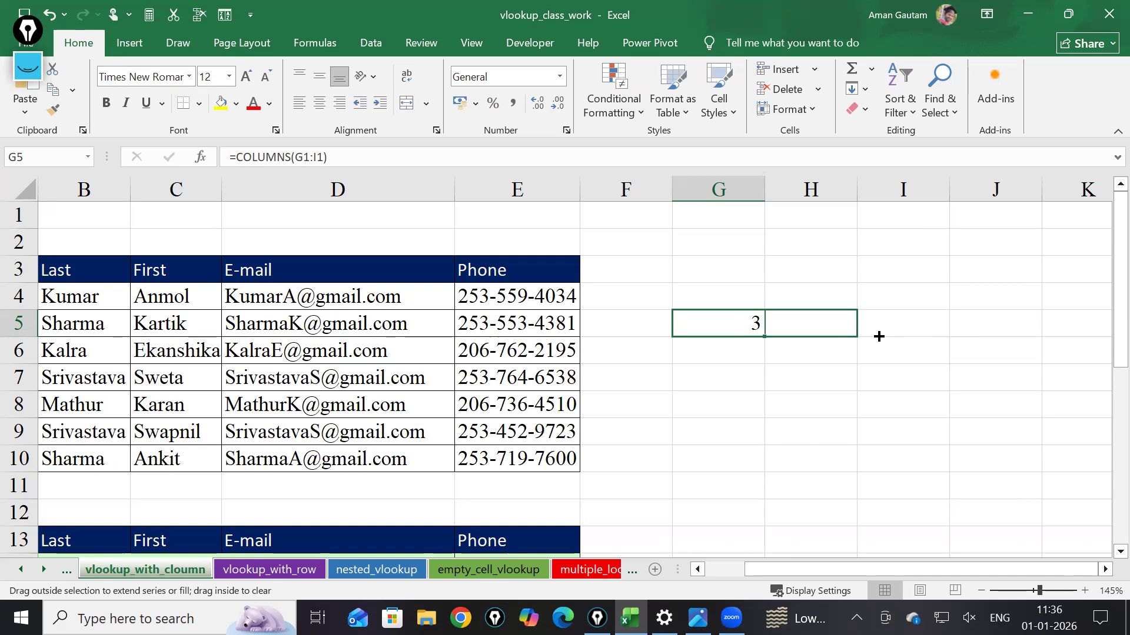
left_click_drag(878, 336, 876, 332)
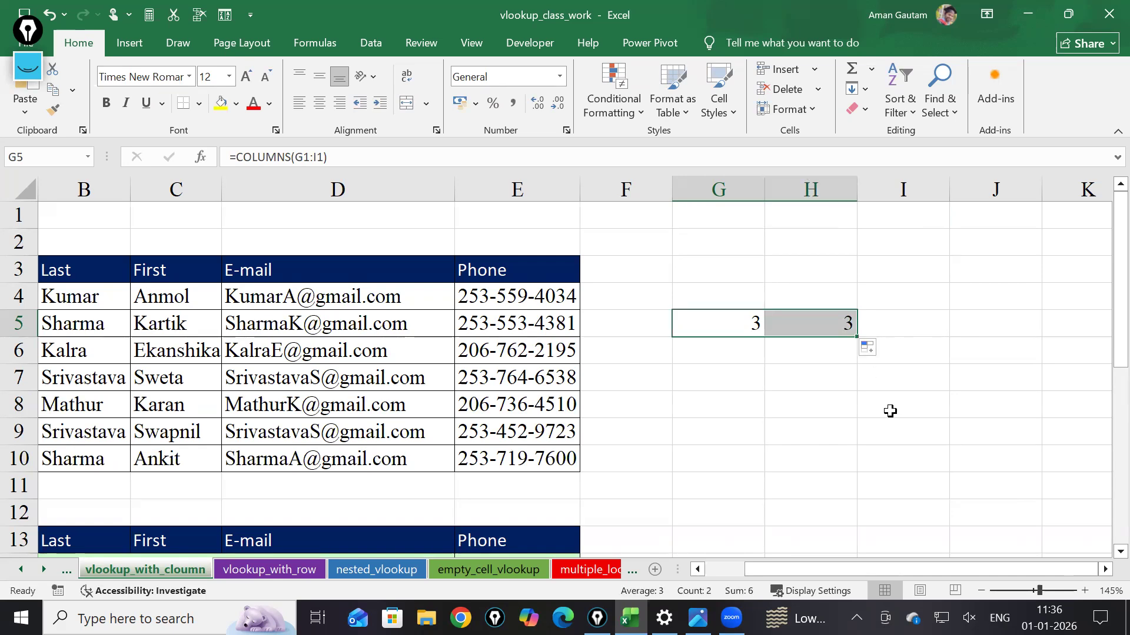
left_click_drag(857, 337, 935, 346)
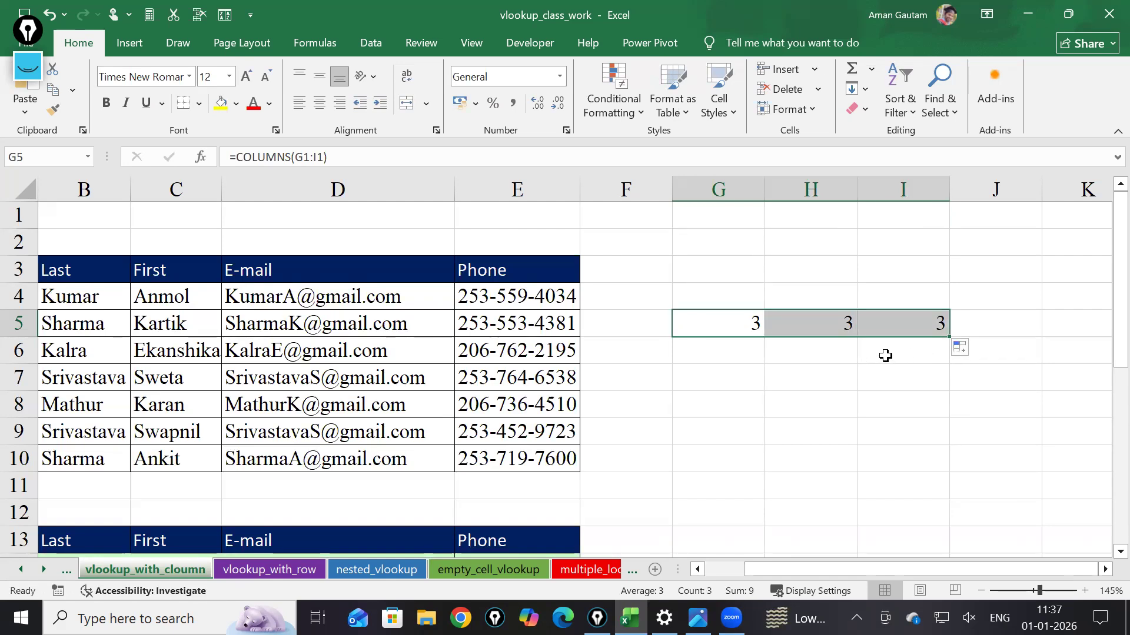
Check the relative references in the copied formulas in H5 and I5, and clear both copies
left_click(813, 321)
double_click(813, 320)
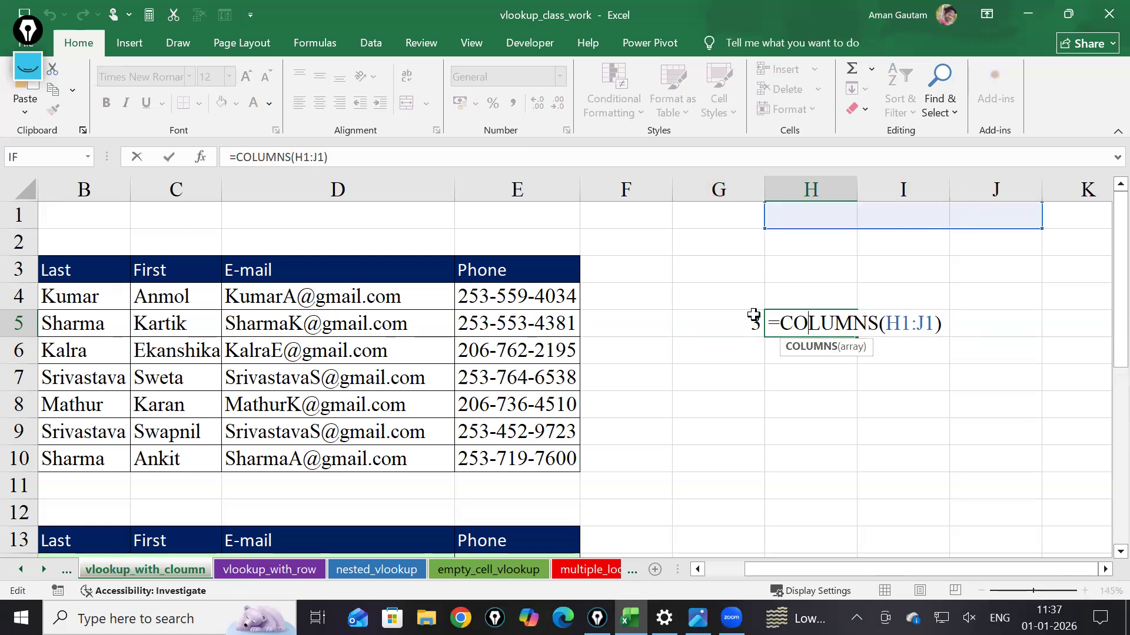
left_click(957, 327)
left_click(941, 323)
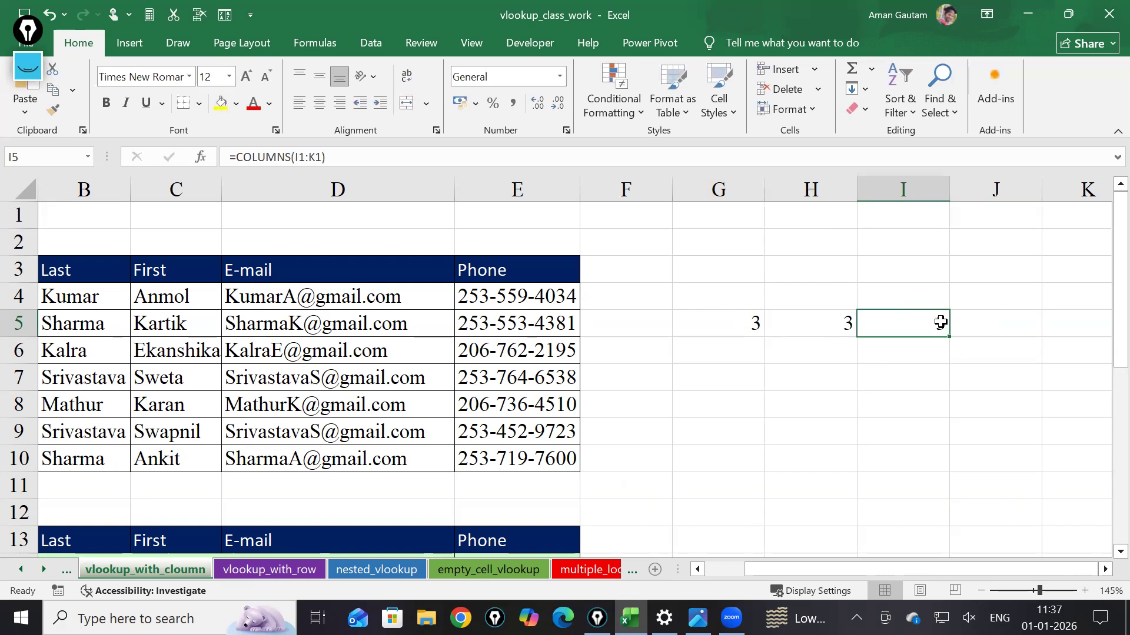
left_click(840, 333)
left_click(727, 325)
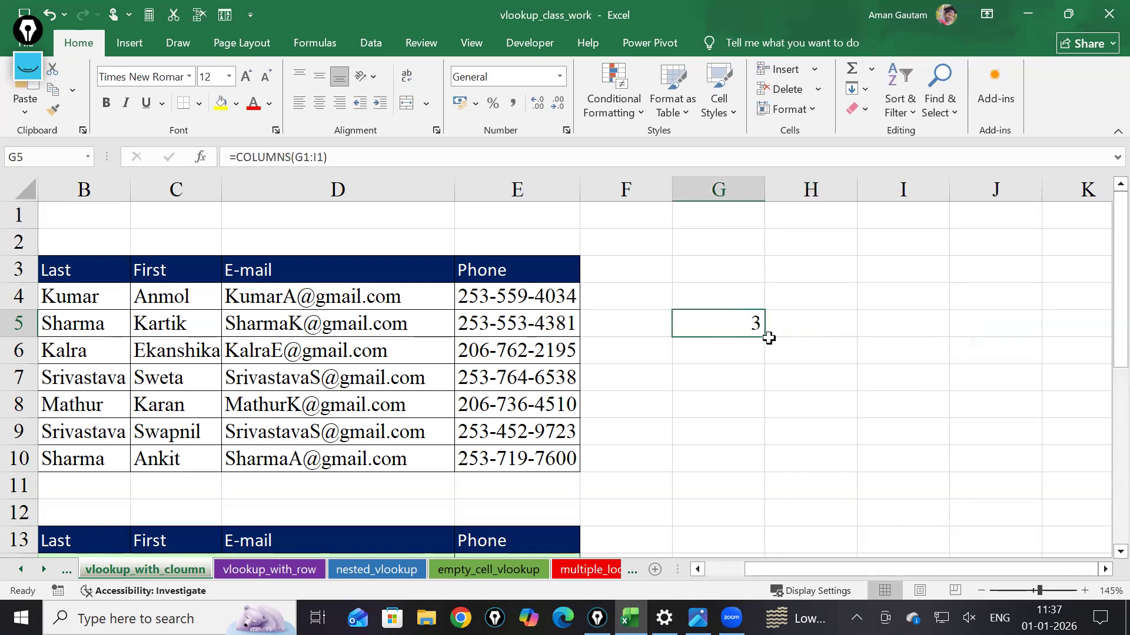
Anchor the range start in G5 so it reads =COLUMNS($G$1:I1), and copy the formula across to I5
left_click_drag(765, 336, 854, 336)
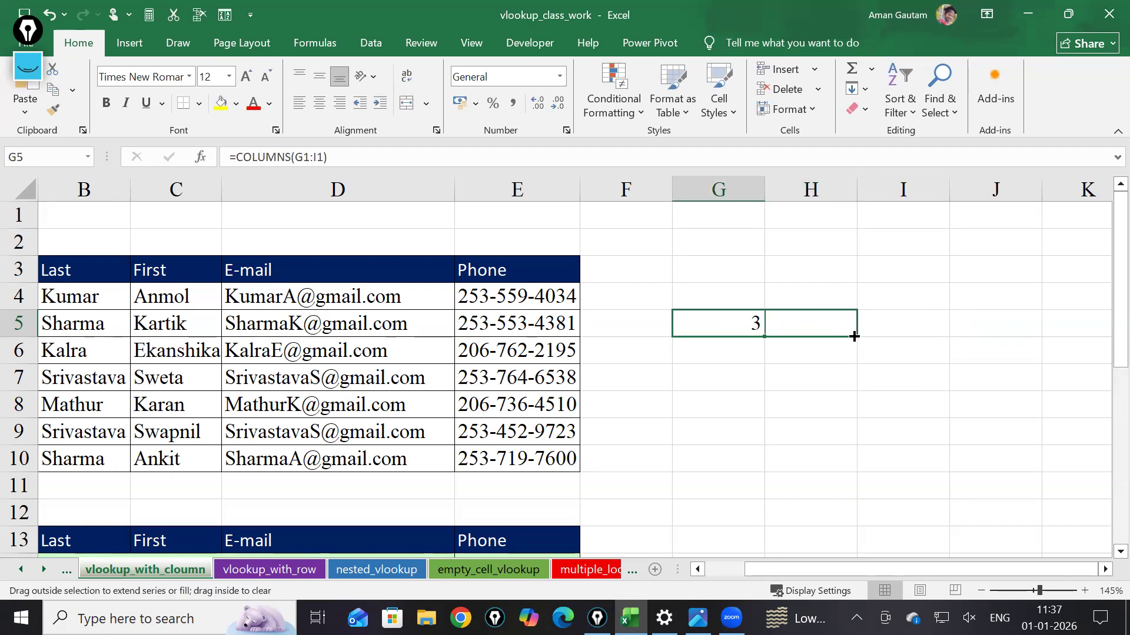
left_click_drag(855, 336, 713, 323)
double_click(714, 323)
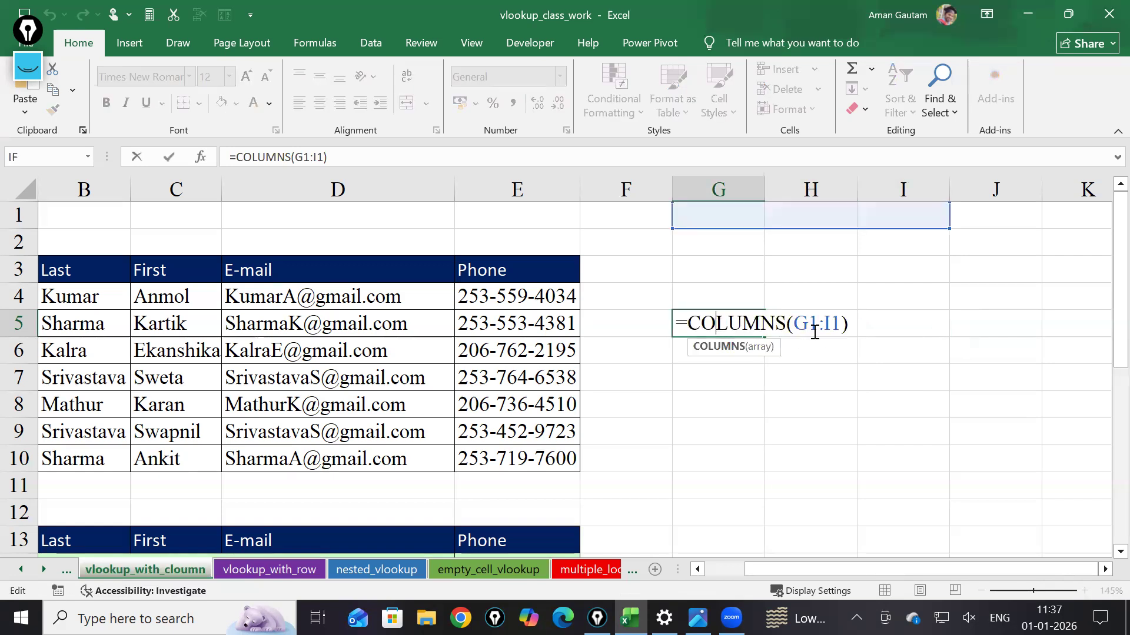
left_click_drag(815, 325, 794, 324)
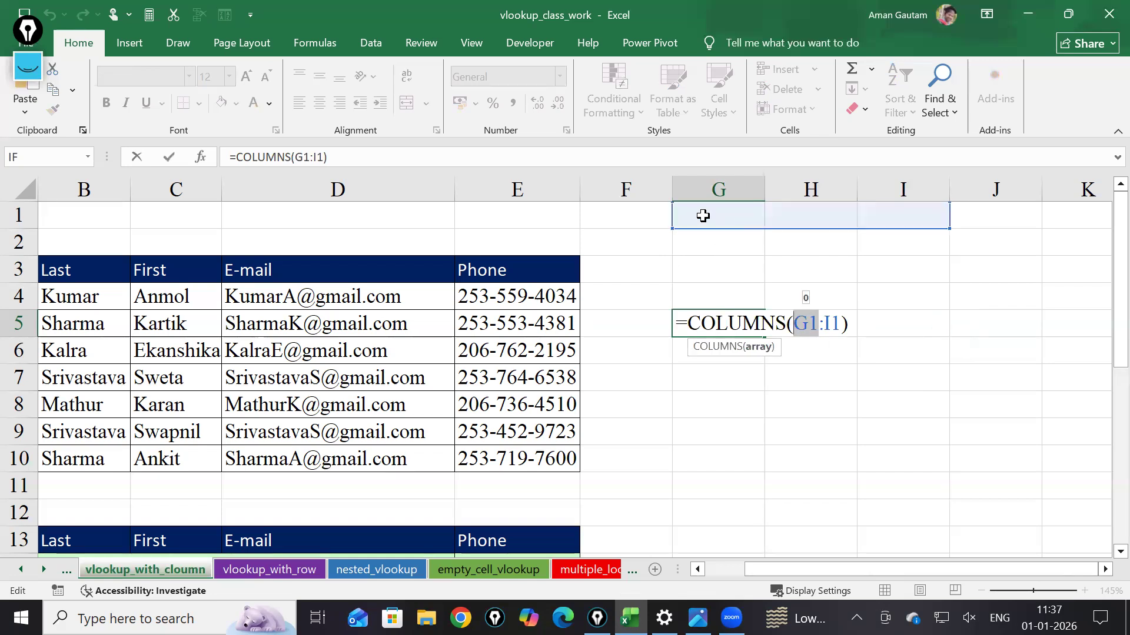
key("F4")
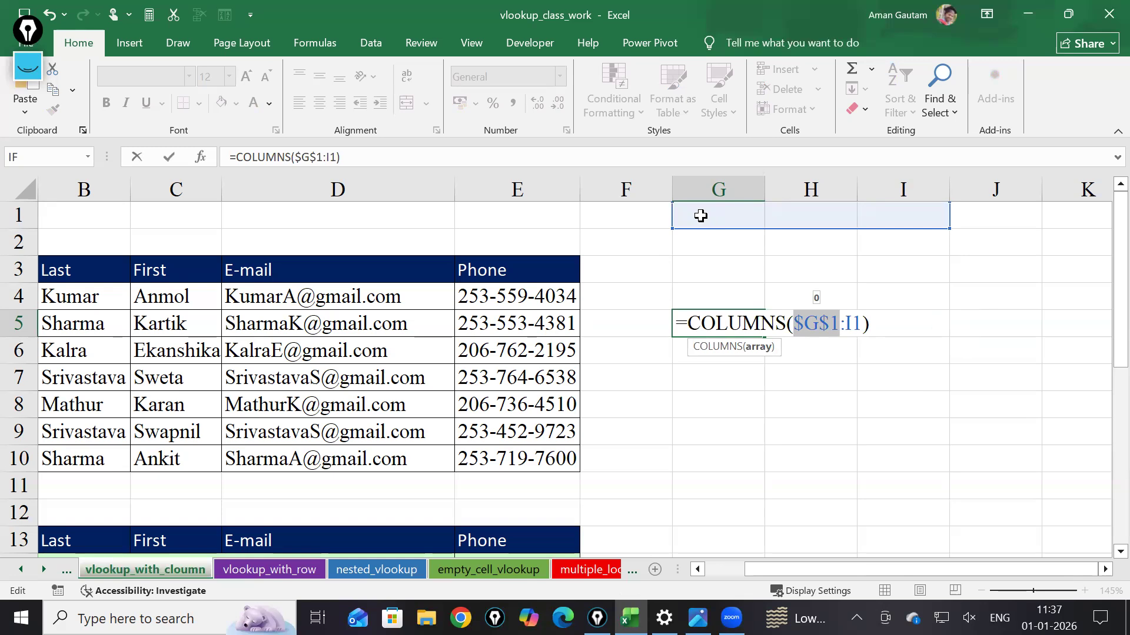
key("Return")
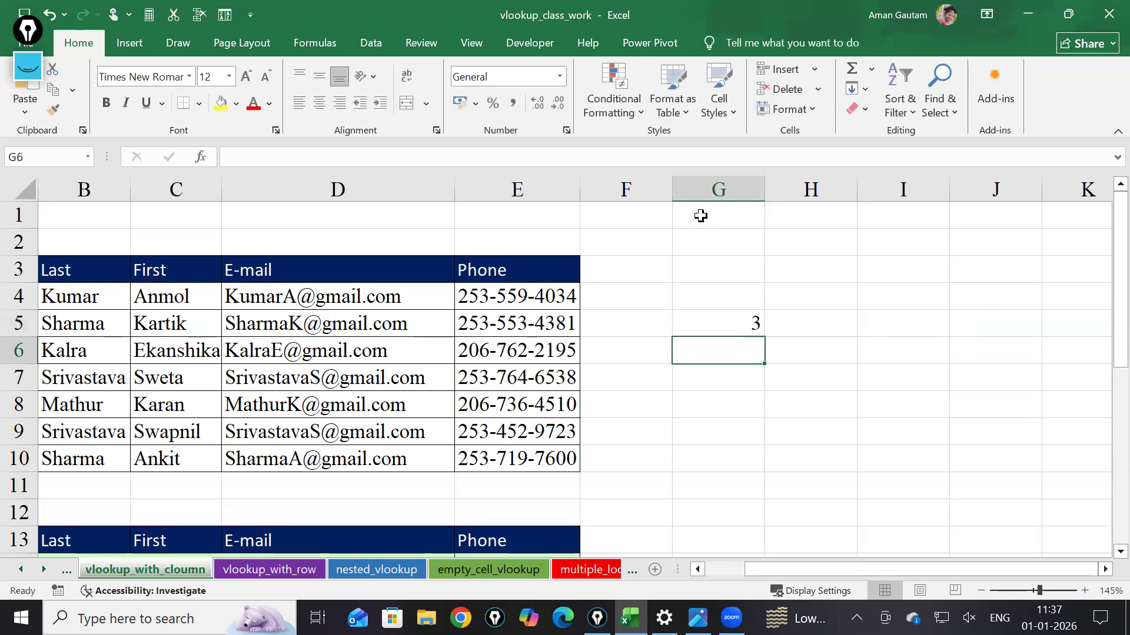
left_click(746, 318)
left_click_drag(768, 338, 903, 369)
Compare the expanding ranges in the G5 and H5 formulas, leaving both formulas as they are
double_click(727, 318)
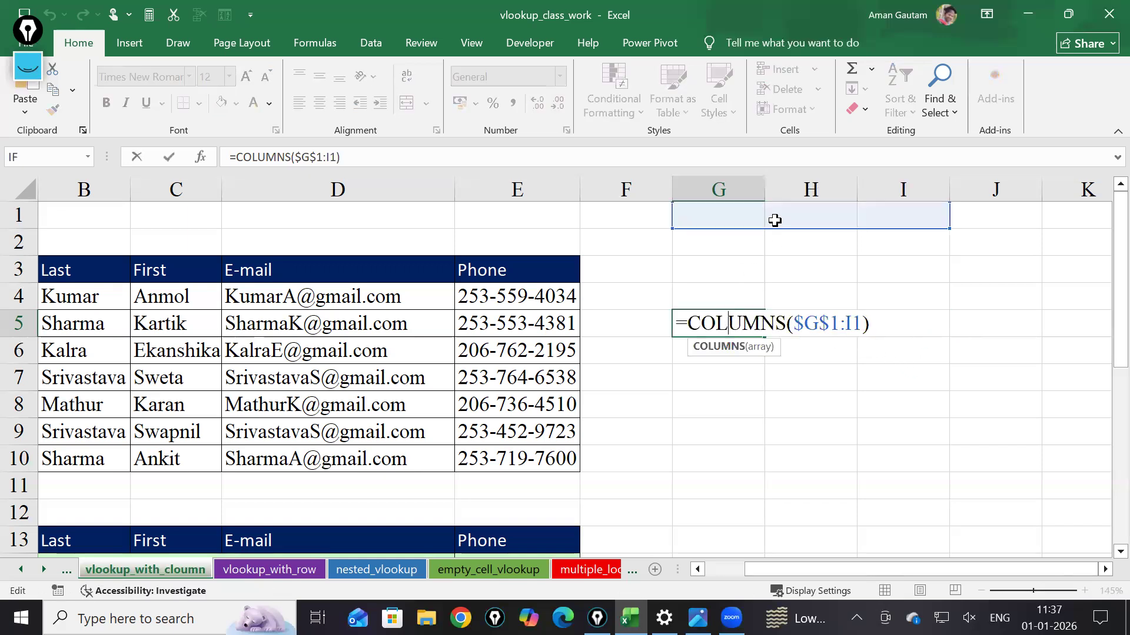
left_click(813, 327)
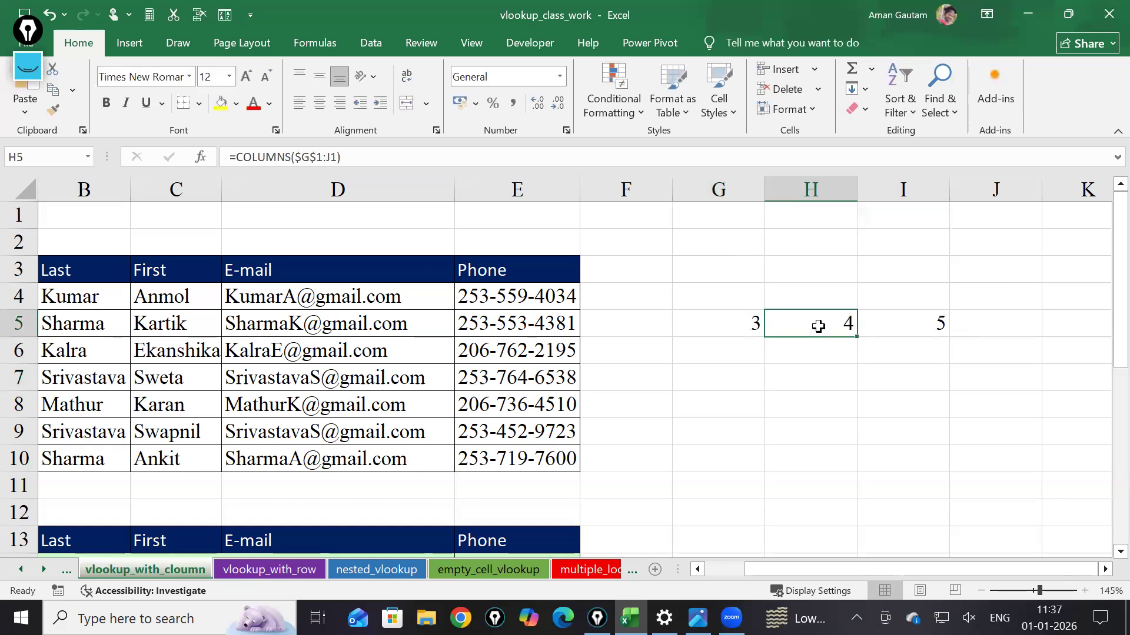
double_click(819, 323)
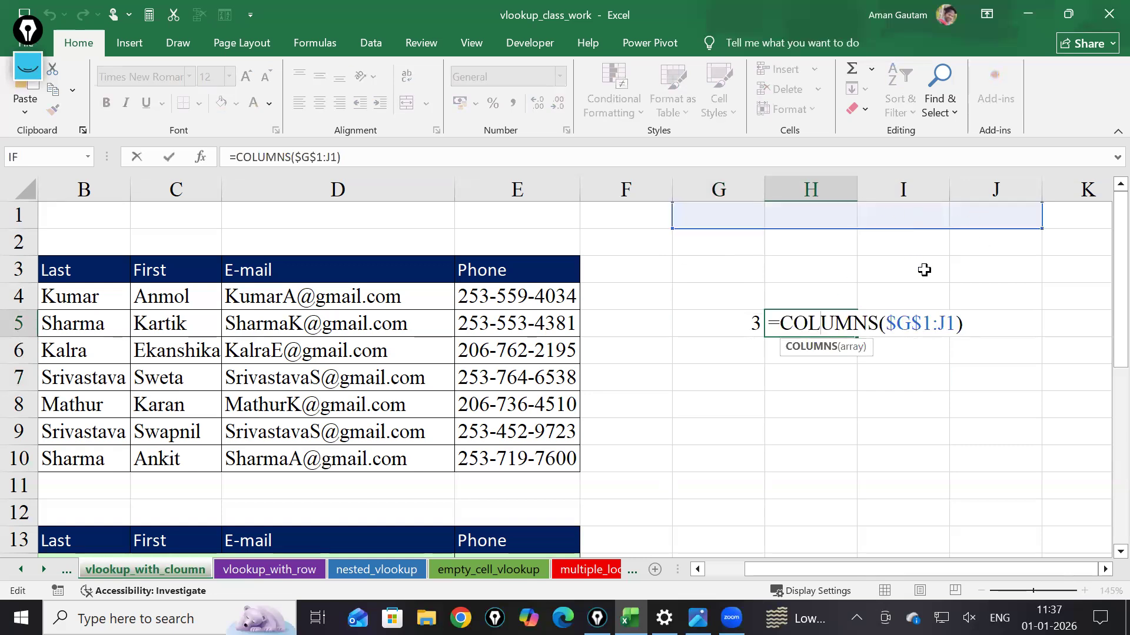
left_click(751, 322)
double_click(740, 321)
left_click_drag(792, 323, 839, 320)
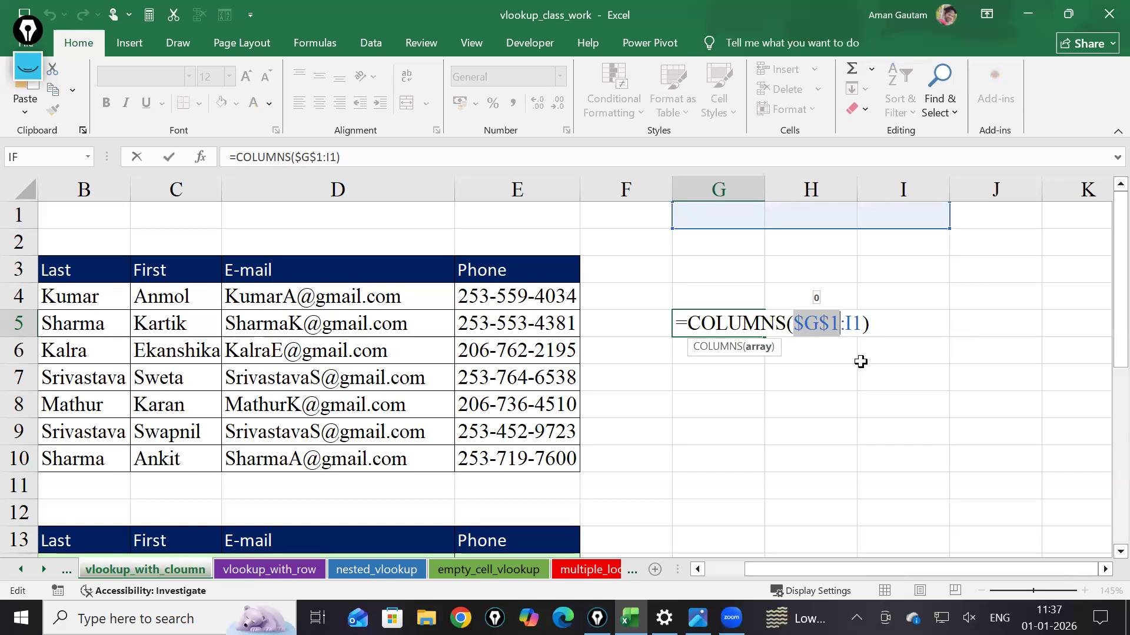
left_click(807, 356)
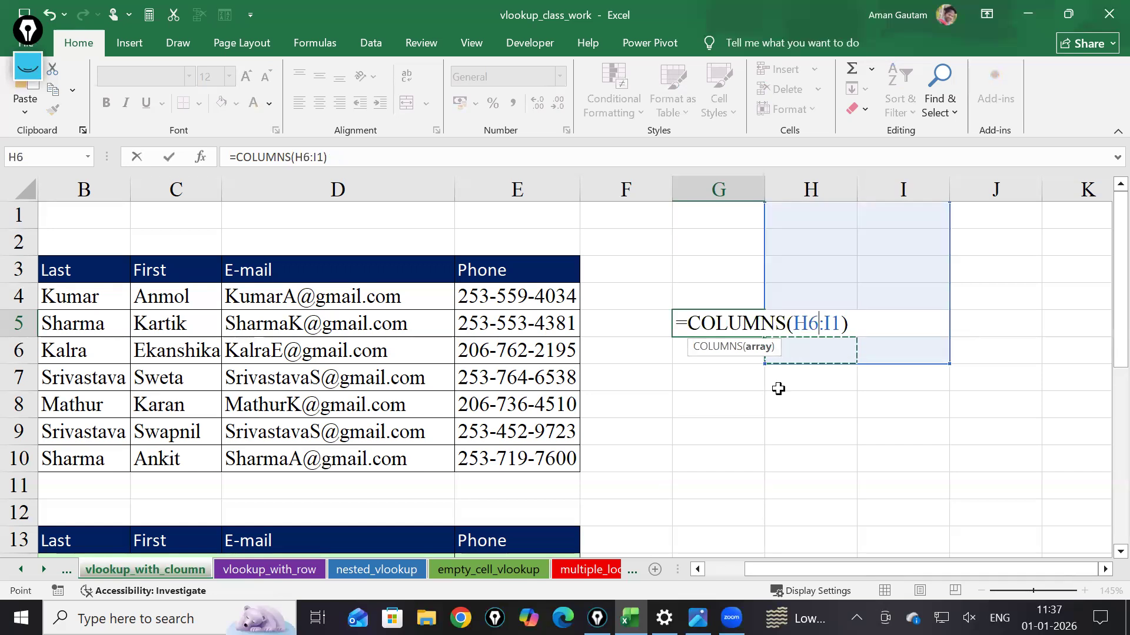
key("Escape")
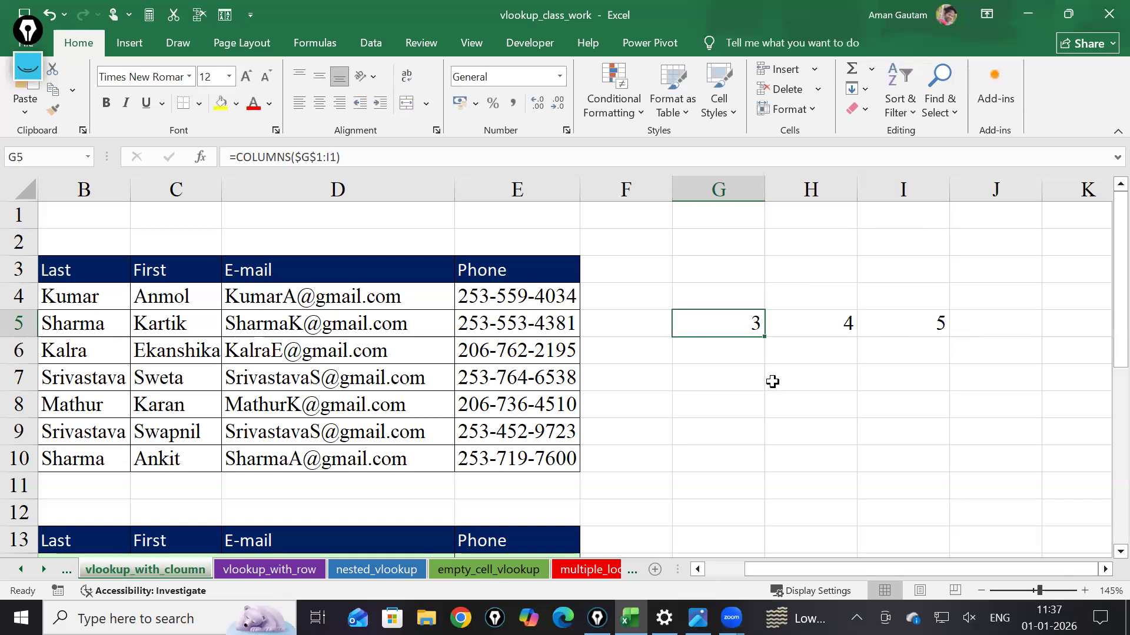
Turn the stored VLOOKUP text in B14 back into a live formula by removing its leading apostrophe
scroll(772, 381, "down", 2)
double_click(161, 411)
left_click(46, 403)
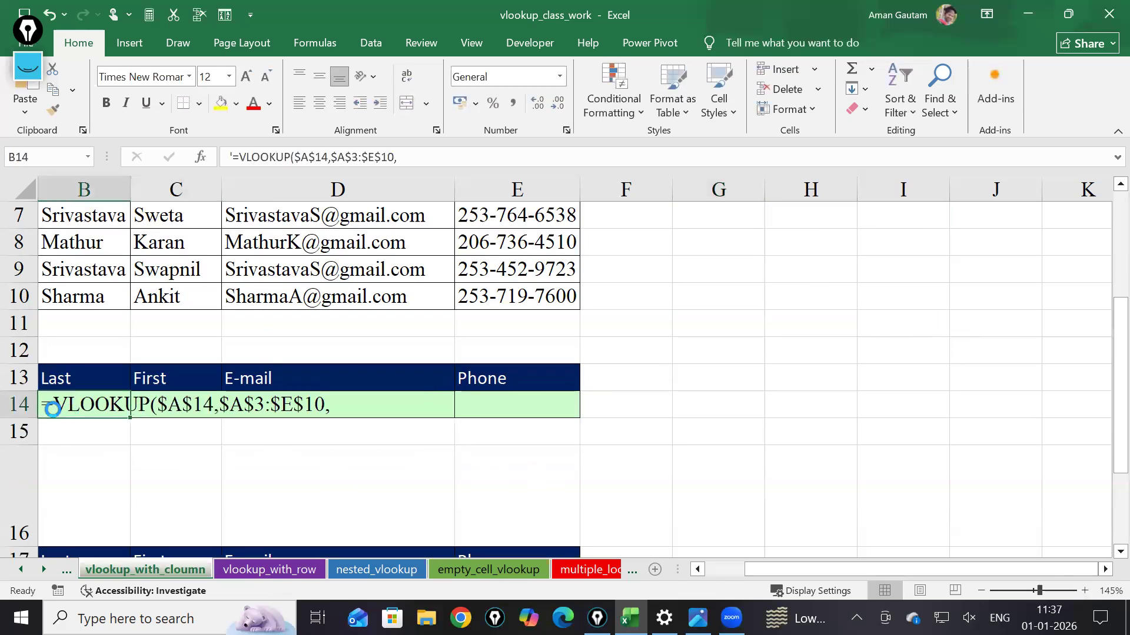
double_click(46, 404)
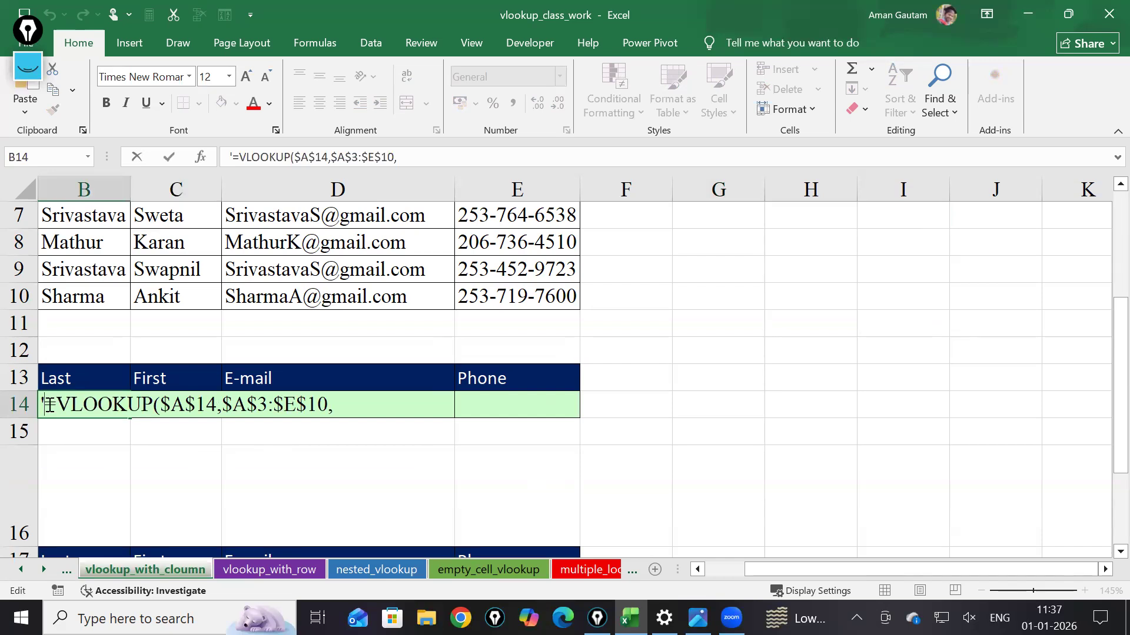
key("BackSpace")
left_click(358, 403)
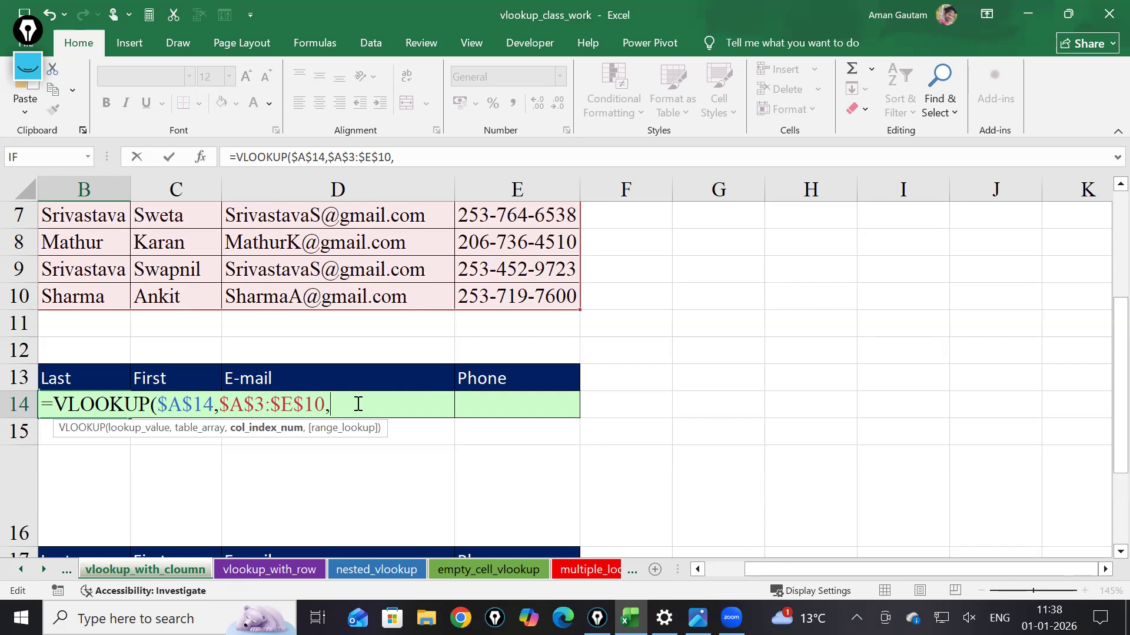
Insert the COLUMNS function as the column index argument of the VLOOKUP in B14
scroll(358, 404, "up", 1)
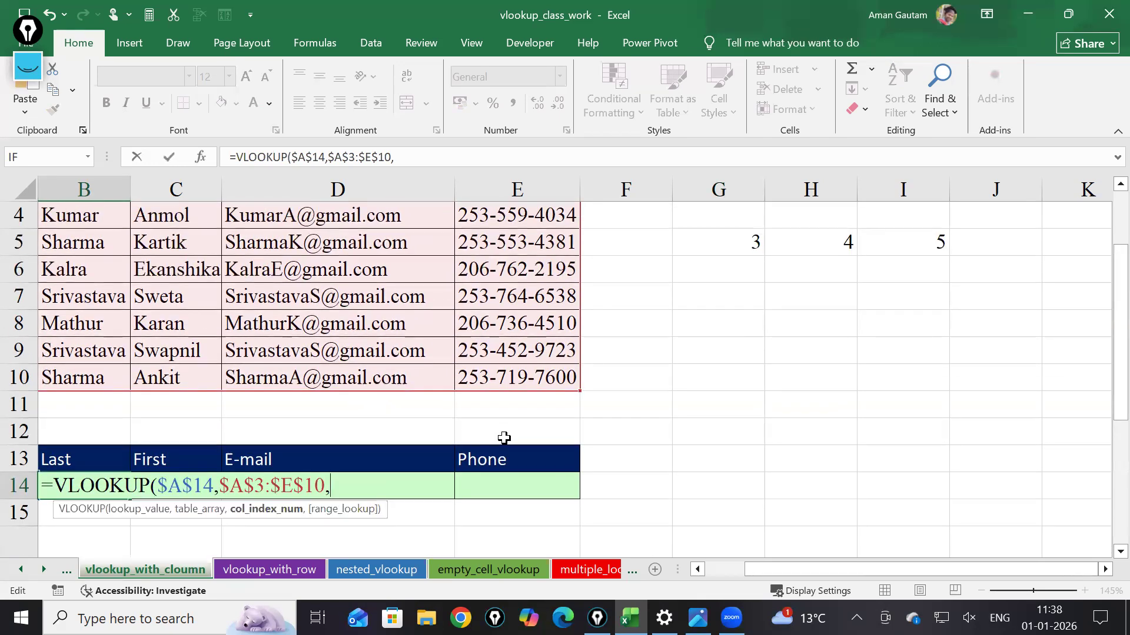
type("colu")
key("Down")
key("Tab")
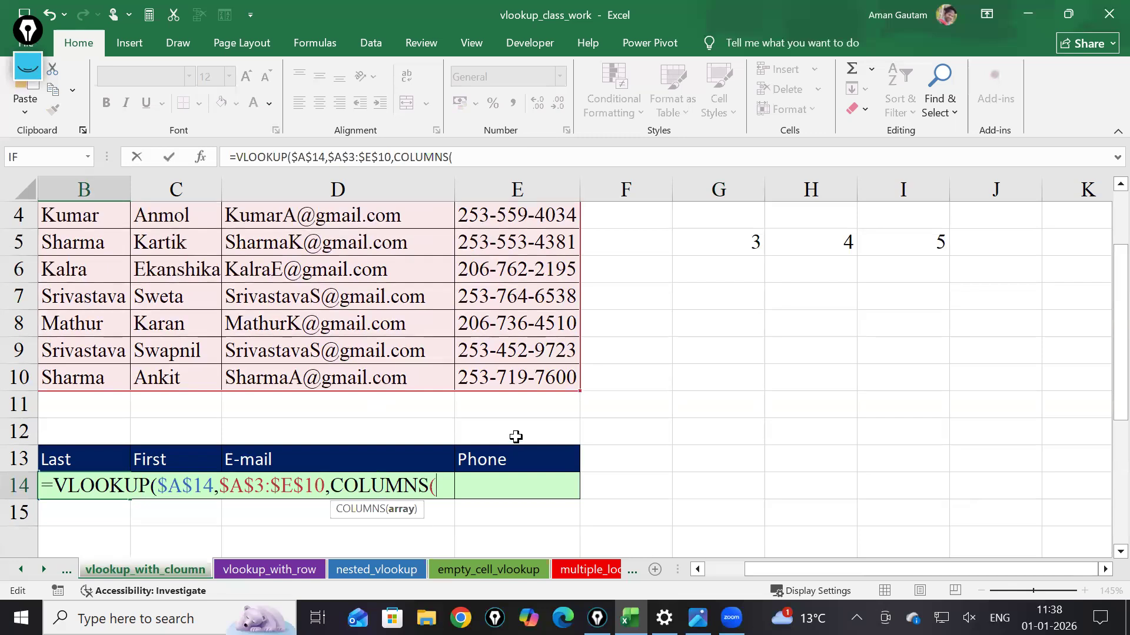
Give the COLUMNS function in the B14 formula the range G7:H7
scroll(516, 440, "up", 1)
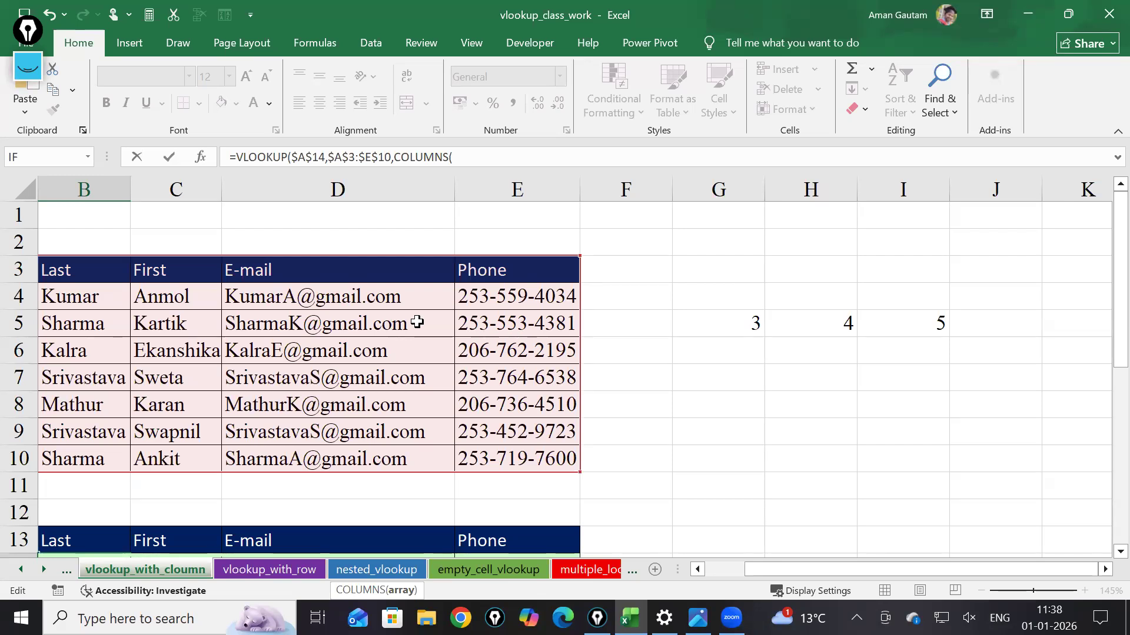
left_click_drag(870, 570, 776, 576)
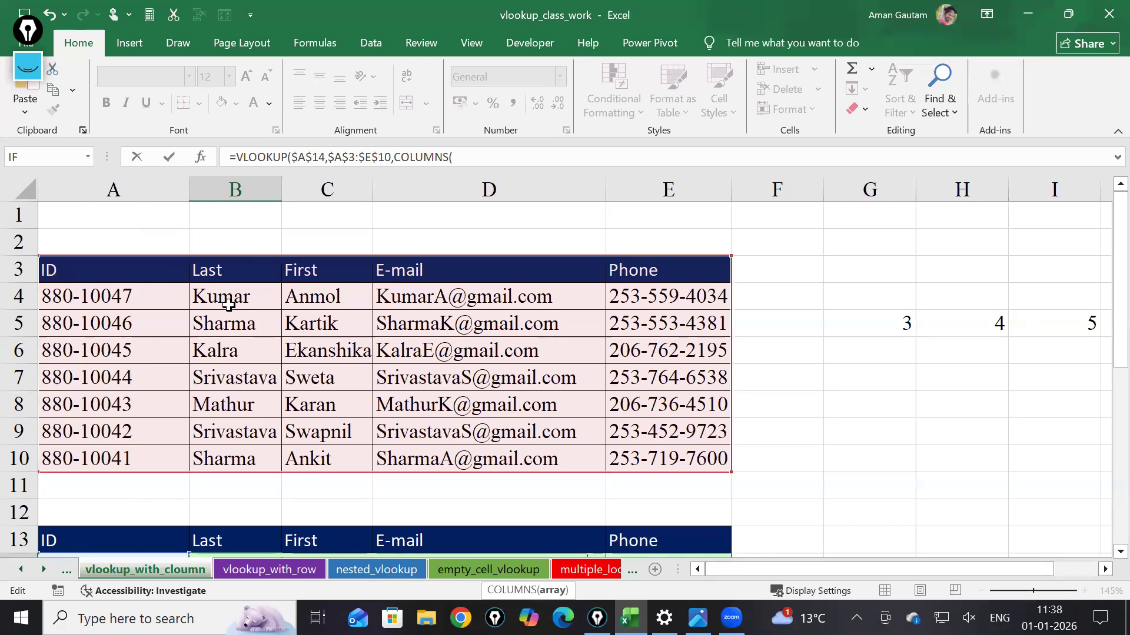
left_click_drag(835, 374, 941, 377)
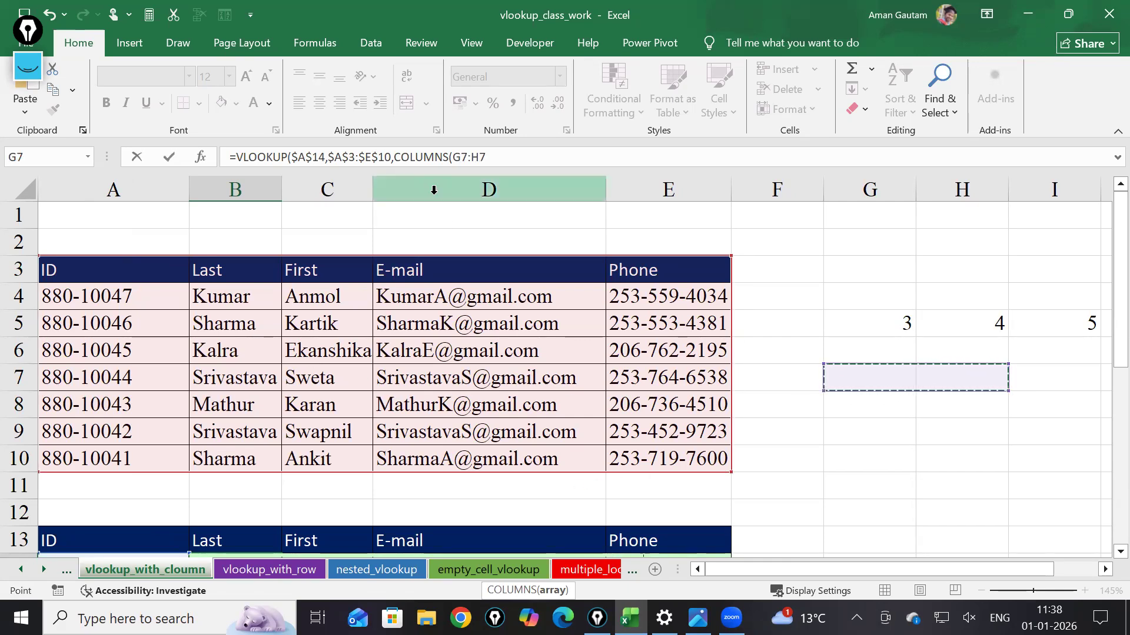
left_click_drag(1105, 298, 1105, 318)
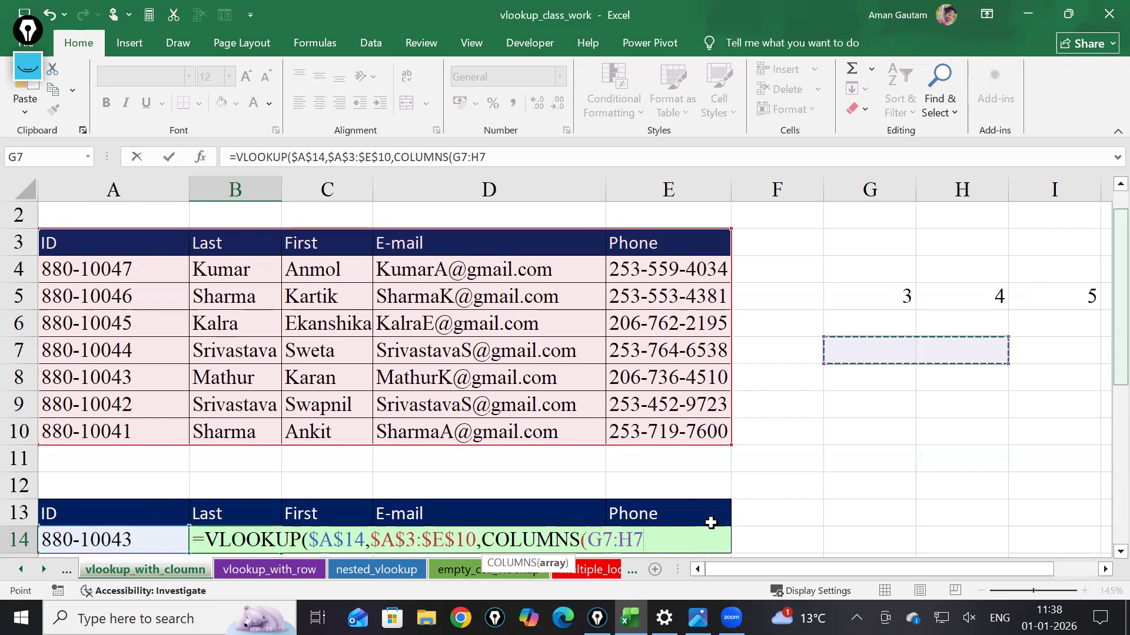
Anchor the COLUMNS range start so it reads $G$7:H7, and finish the B14 formula with exact match 0
left_click(613, 540)
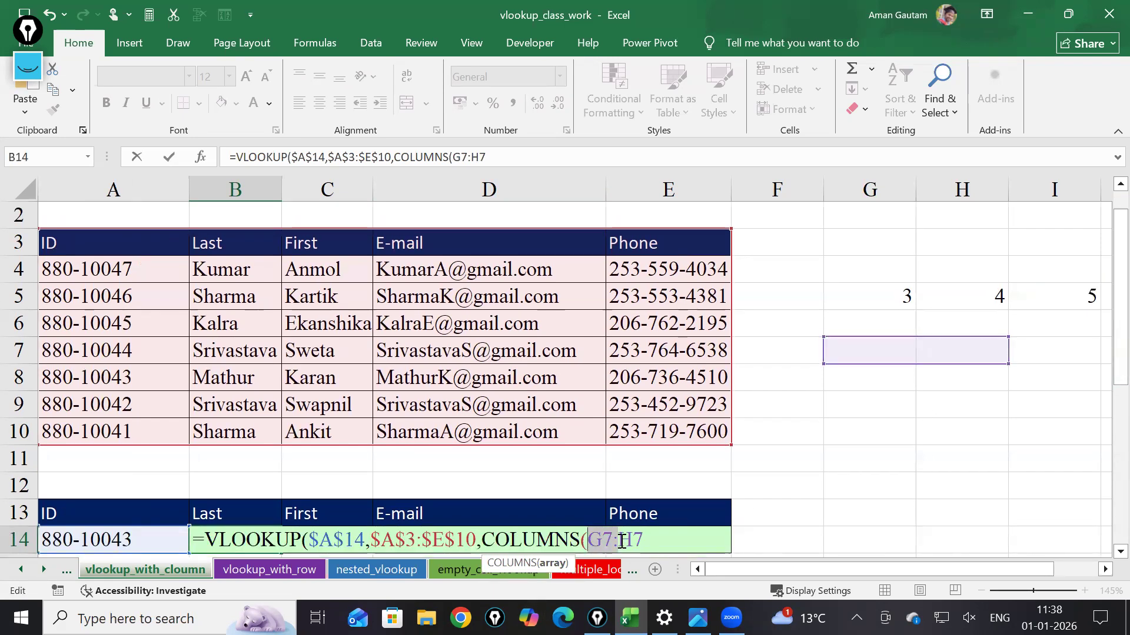
double_click(606, 540)
key("F4")
left_click(678, 538)
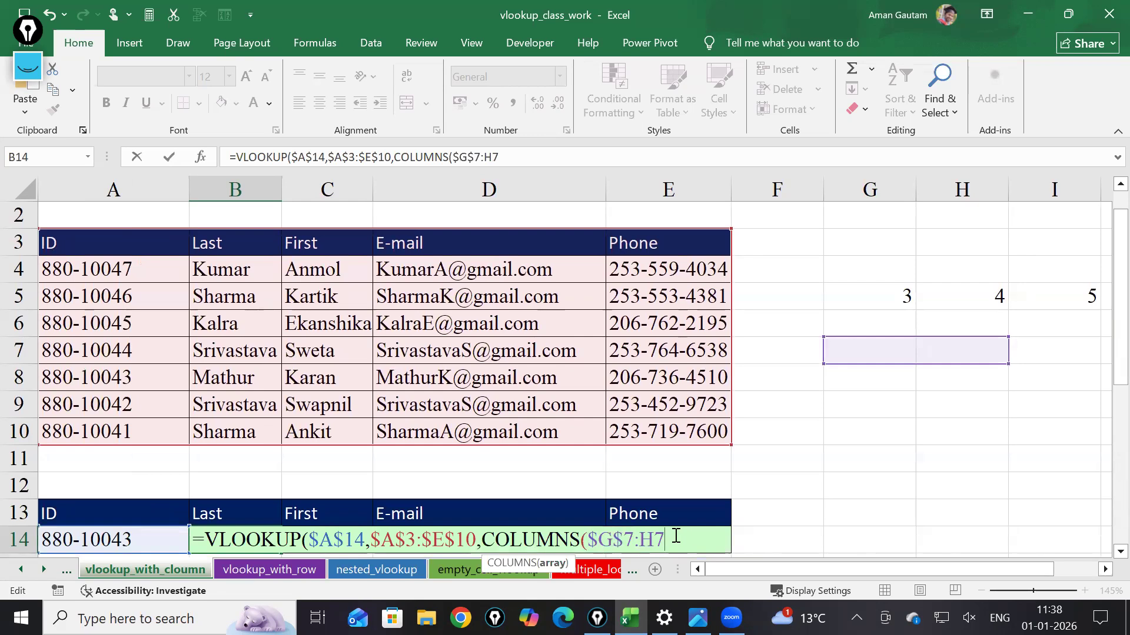
type(")")
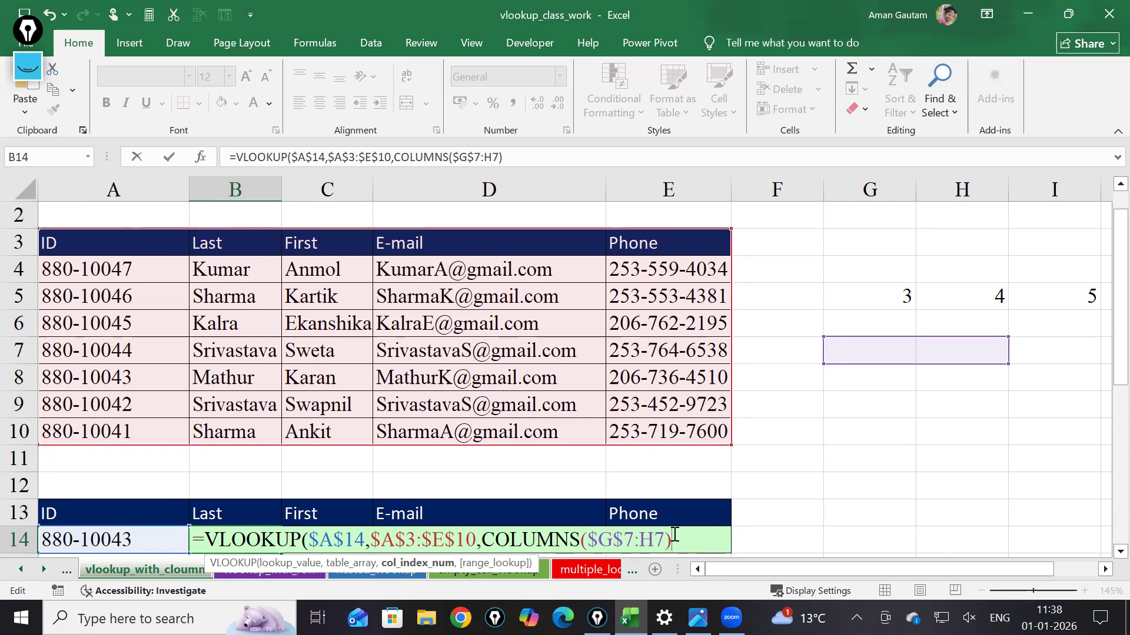
type(",0")
key("Return")
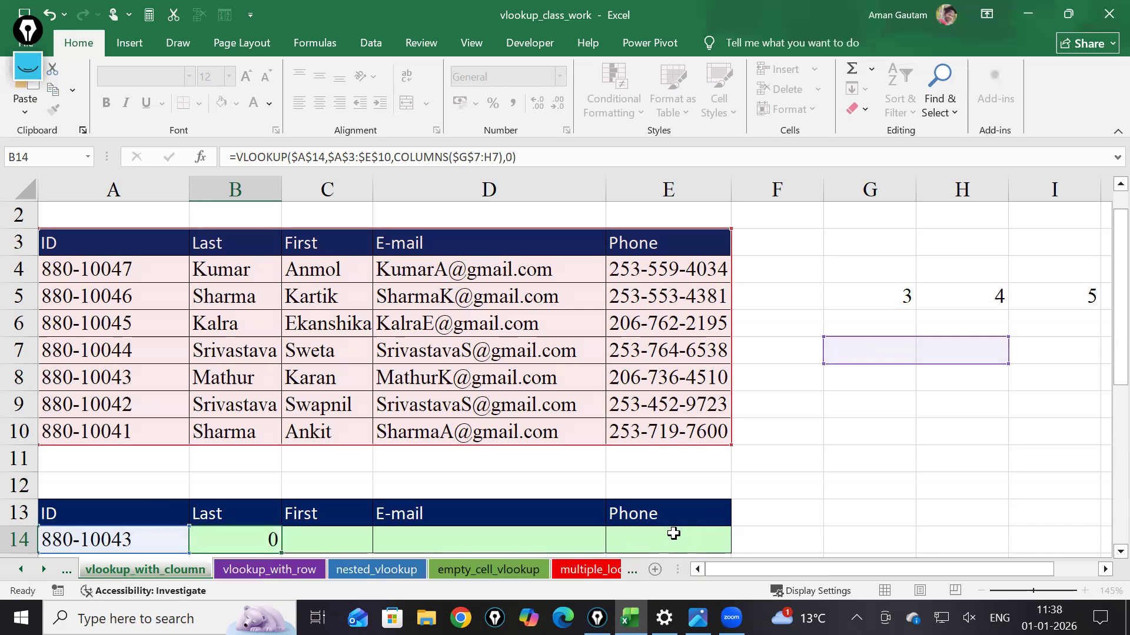
Fill the VLOOKUP formula from B14 across to the Phone column in E14
left_click(262, 509)
left_click_drag(282, 525, 586, 518)
key("ctrl+z")
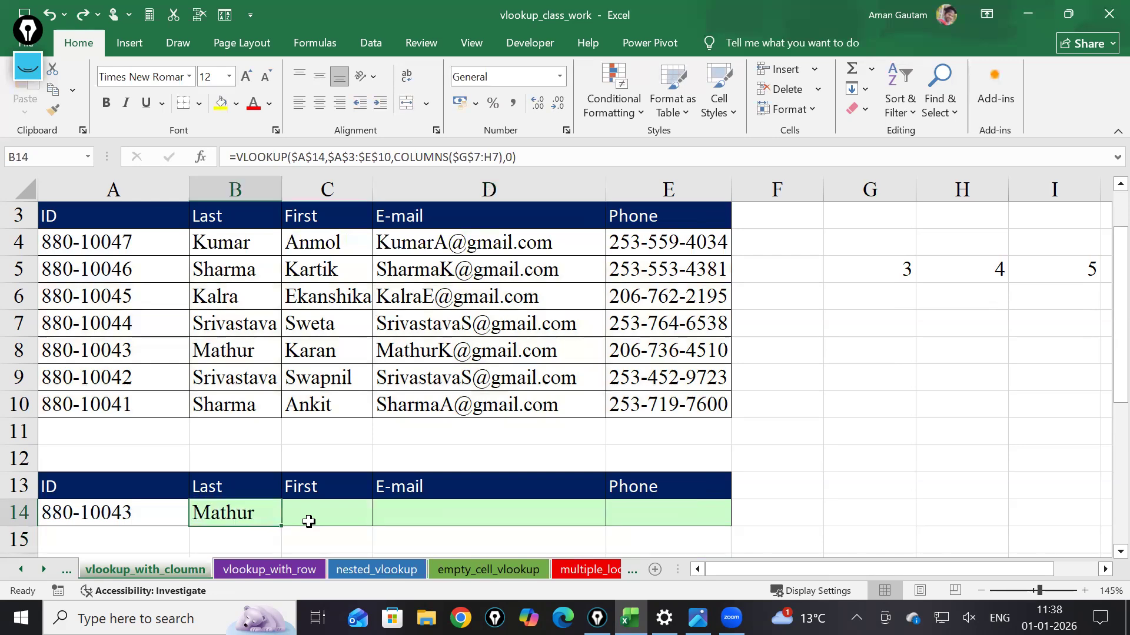
left_click_drag(282, 529, 681, 509)
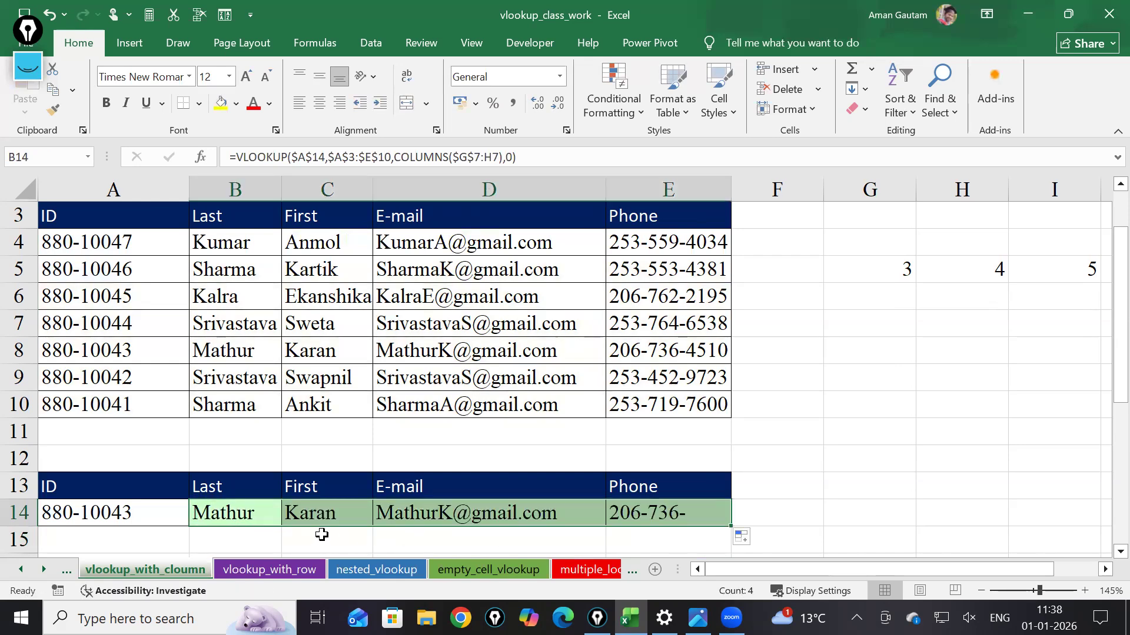
Examine the arguments of the VLOOKUP formula in B14, including its COLUMNS range
left_click(250, 511)
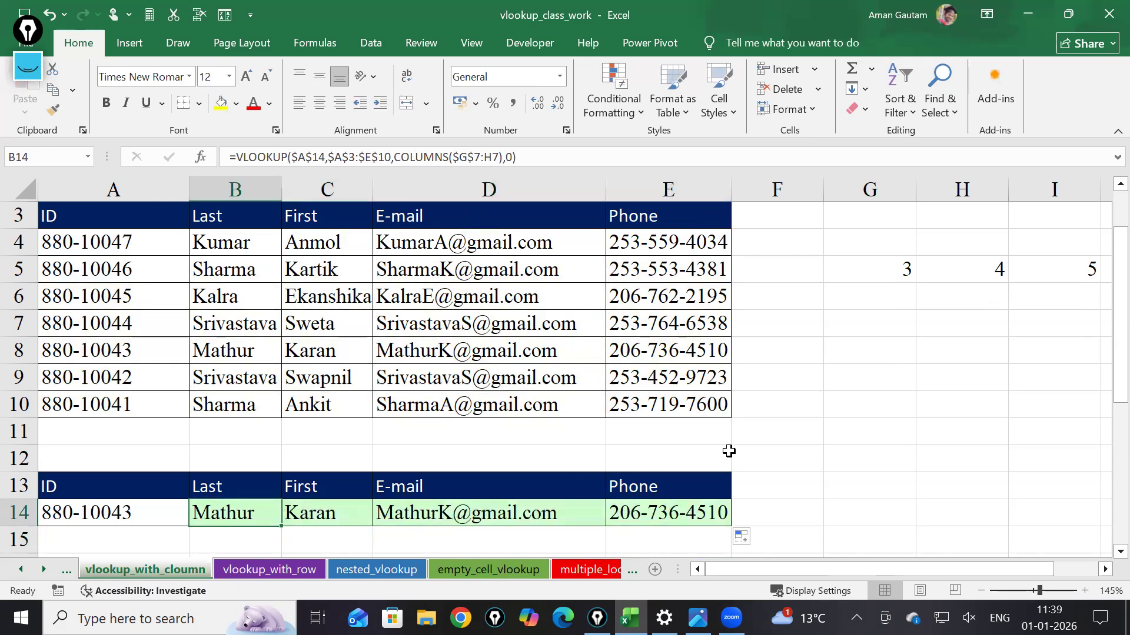
double_click(247, 515)
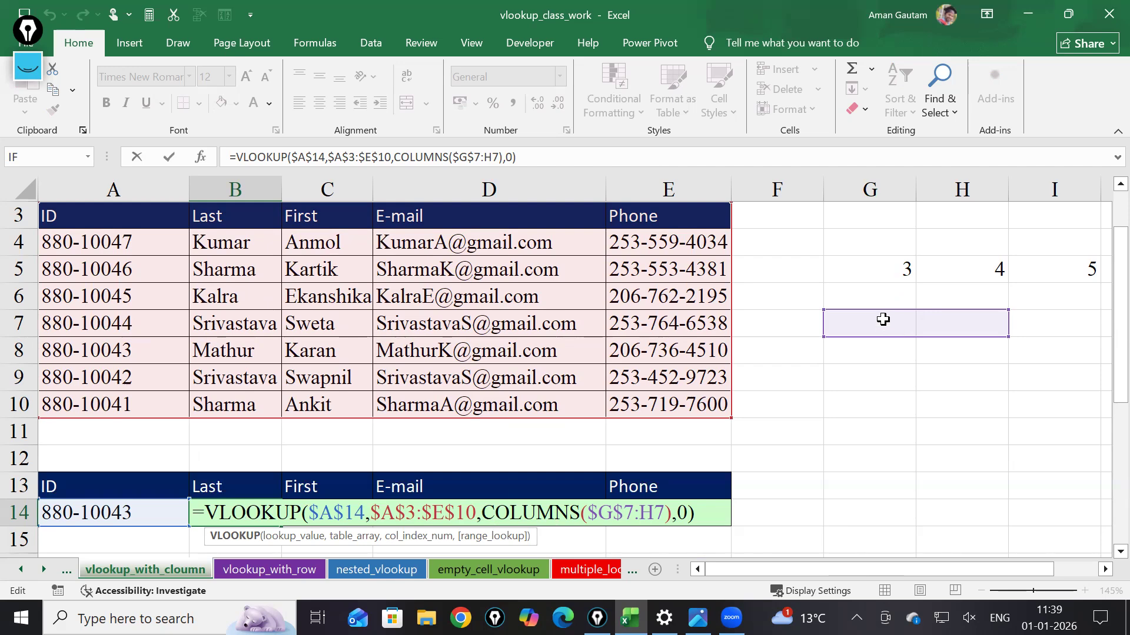
scroll(785, 423, "down", 1)
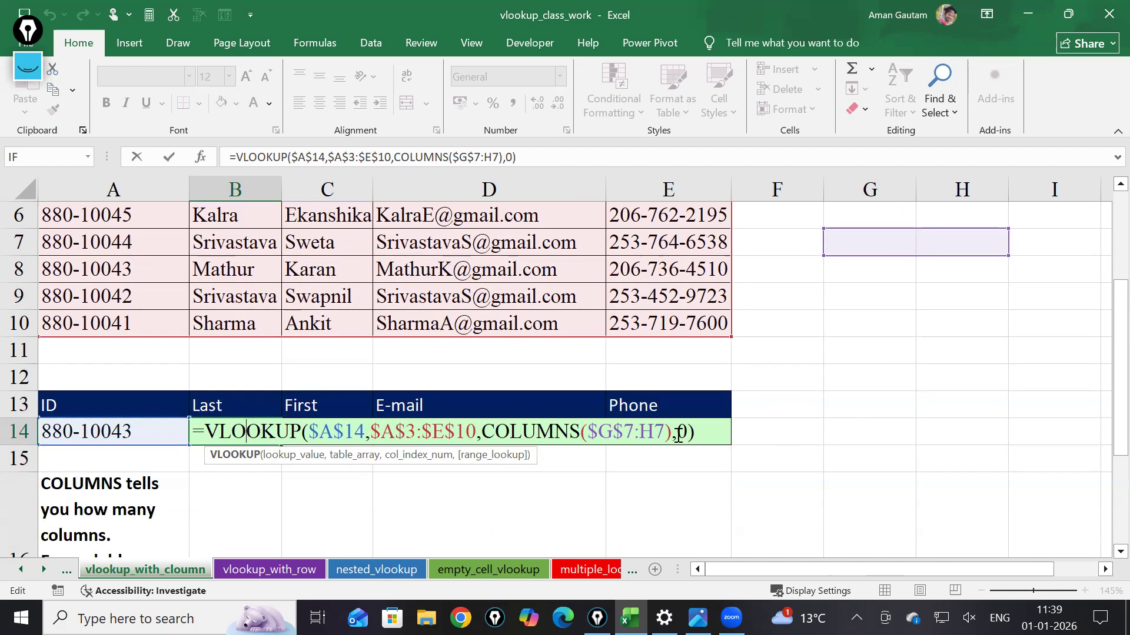
scroll(736, 428, "down", 3)
scroll(656, 408, "up", 2)
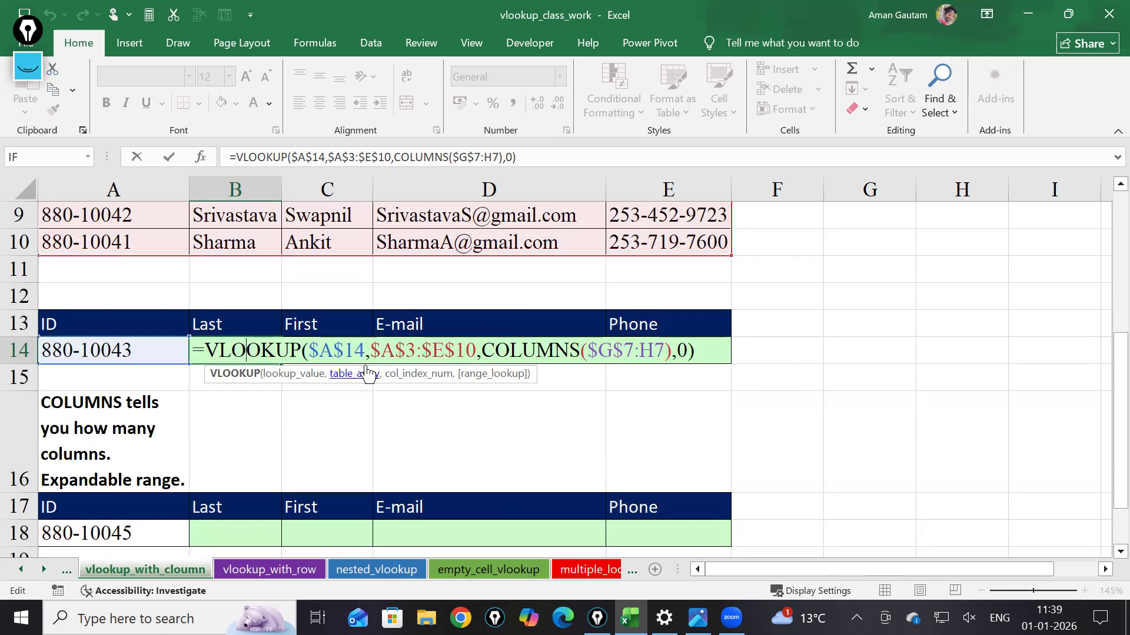
left_click(725, 362)
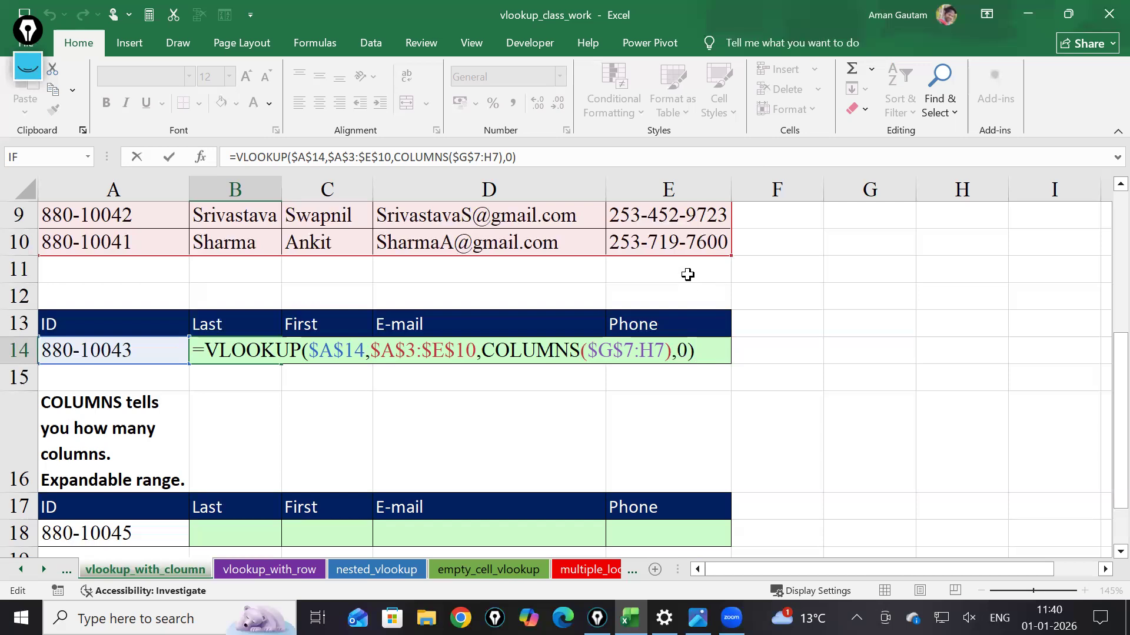
scroll(688, 274, "down", 1)
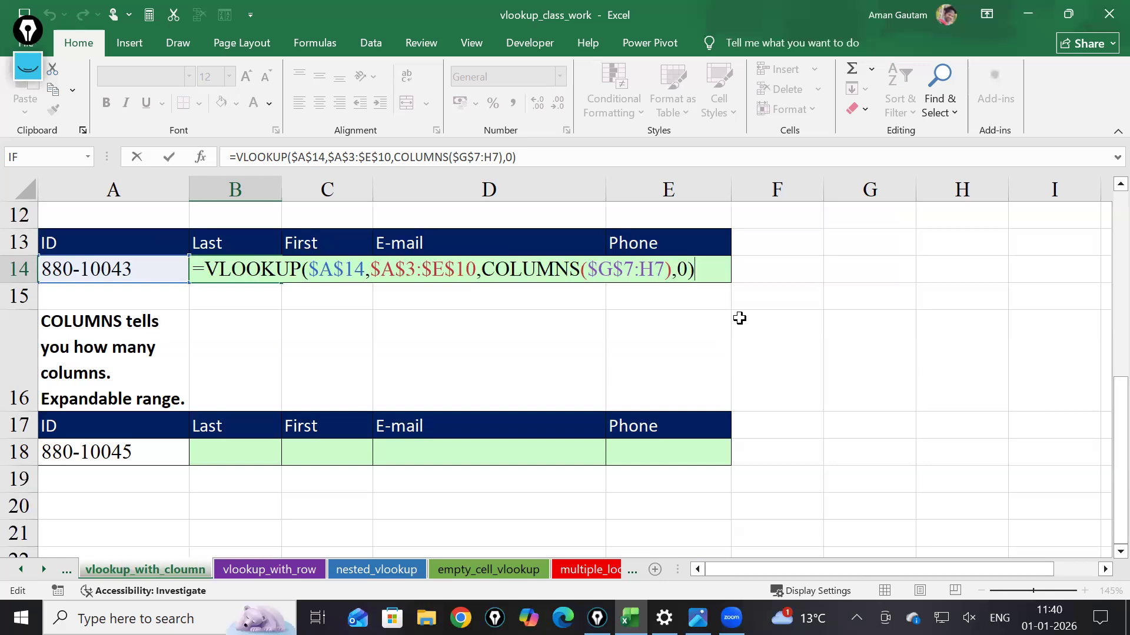
key("Return")
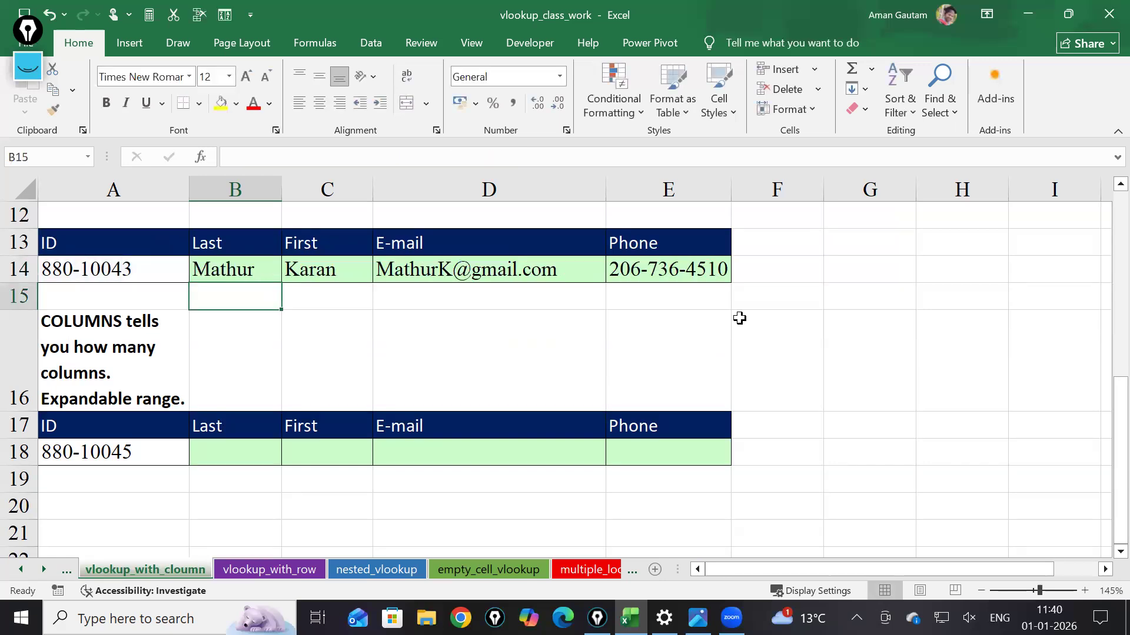
Begin a VLOOKUP in B12 with $A$14 as the lookup value, and store it as text with a leading apostrophe
scroll(706, 294, "up", 1)
scroll(286, 436, "up", 2)
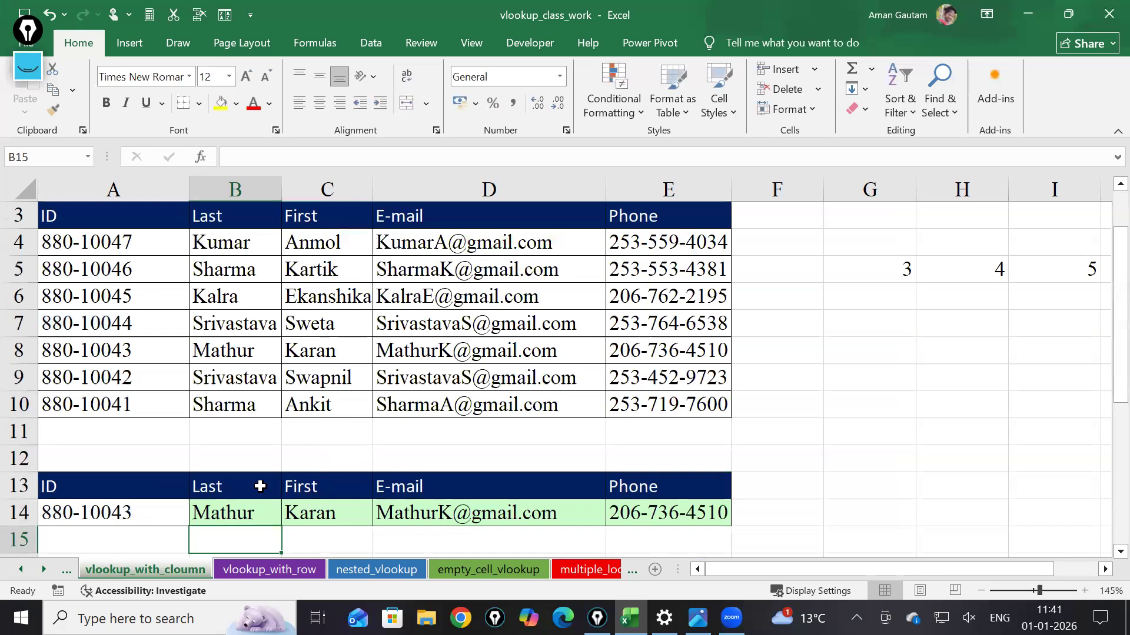
left_click(256, 465)
type("=vl")
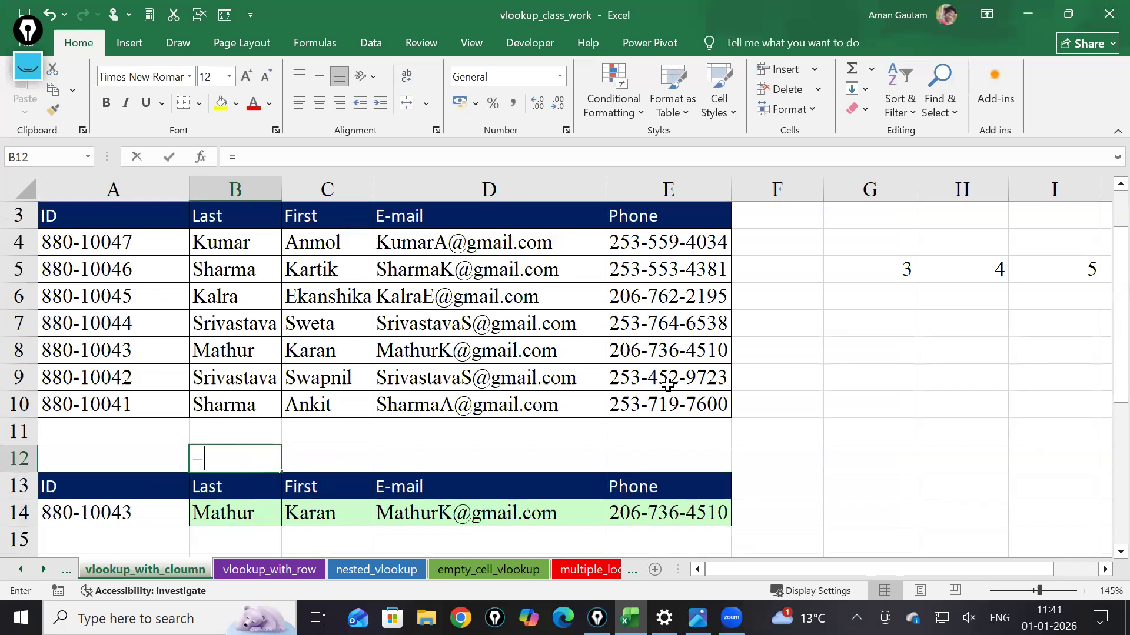
key("Tab")
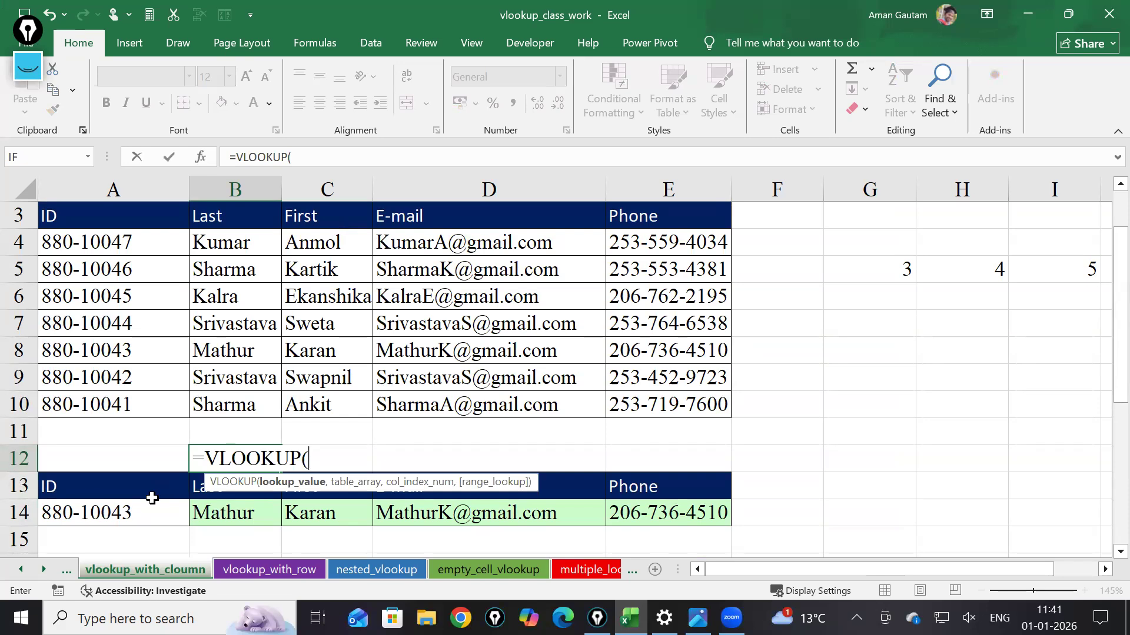
left_click(132, 511)
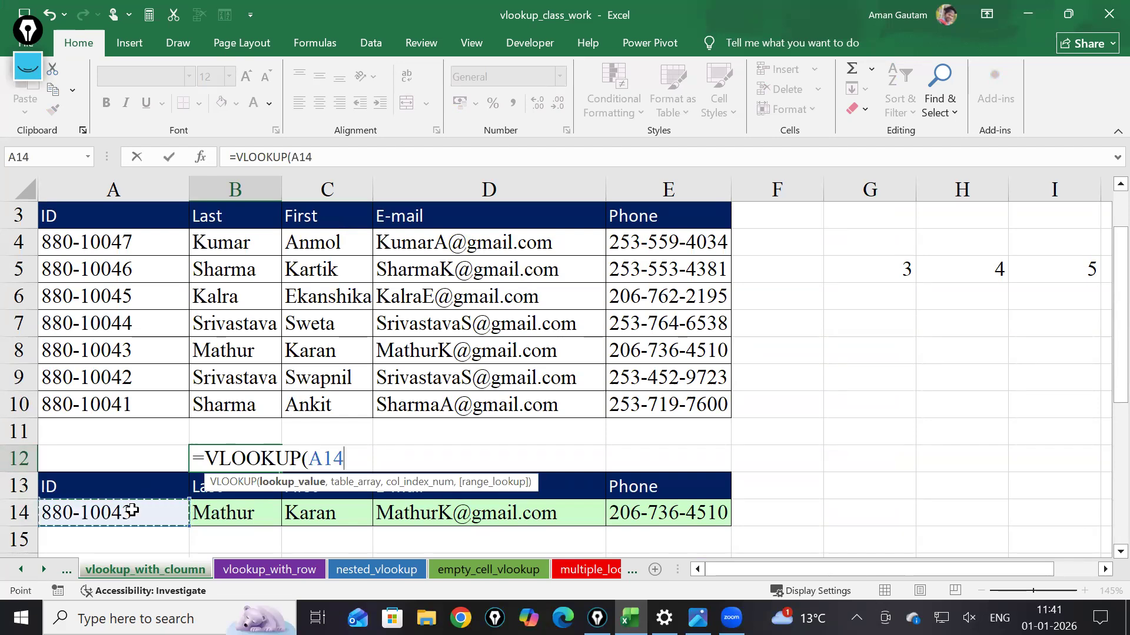
key("F4")
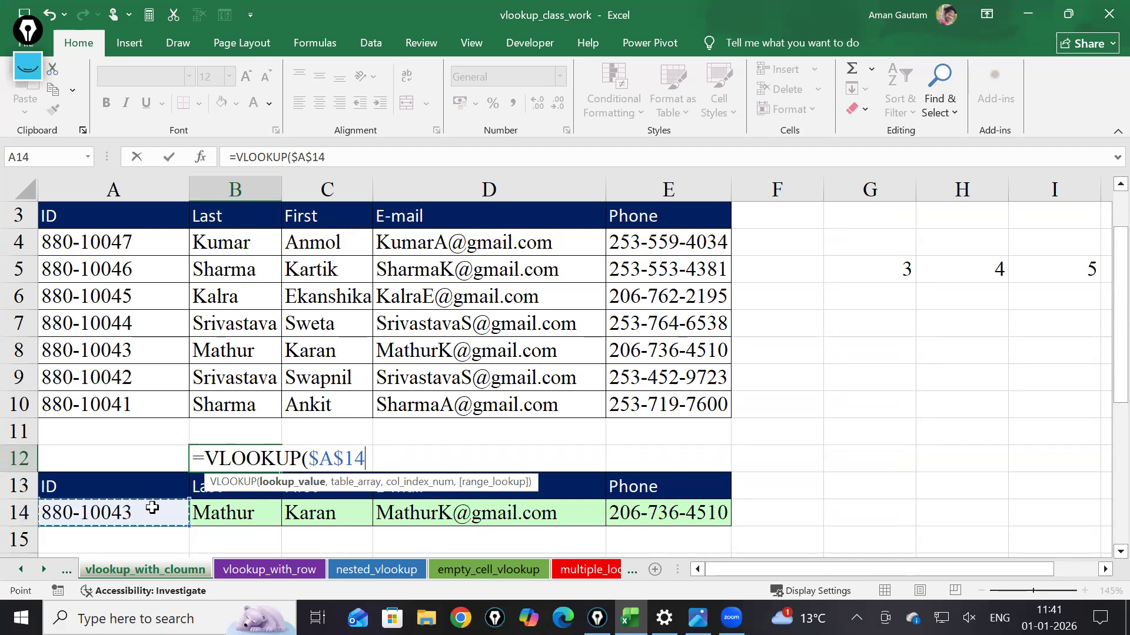
left_click(196, 458)
type("'")
left_click(375, 464)
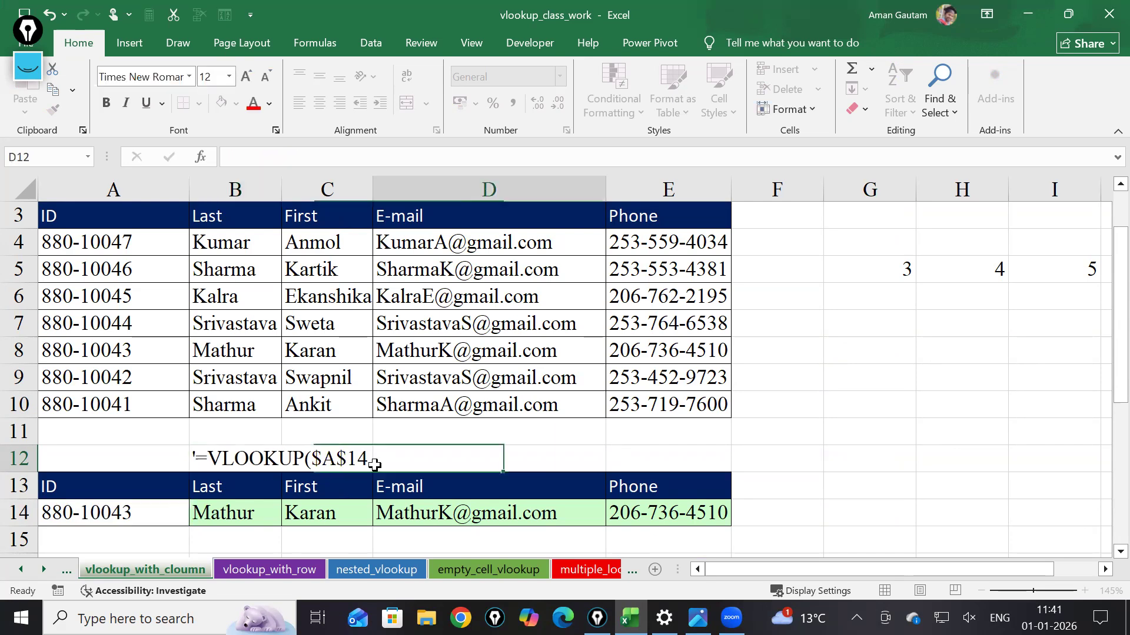
Make the partial VLOOKUP in B12 live again and try adding A3:E10 as its table array
double_click(252, 459)
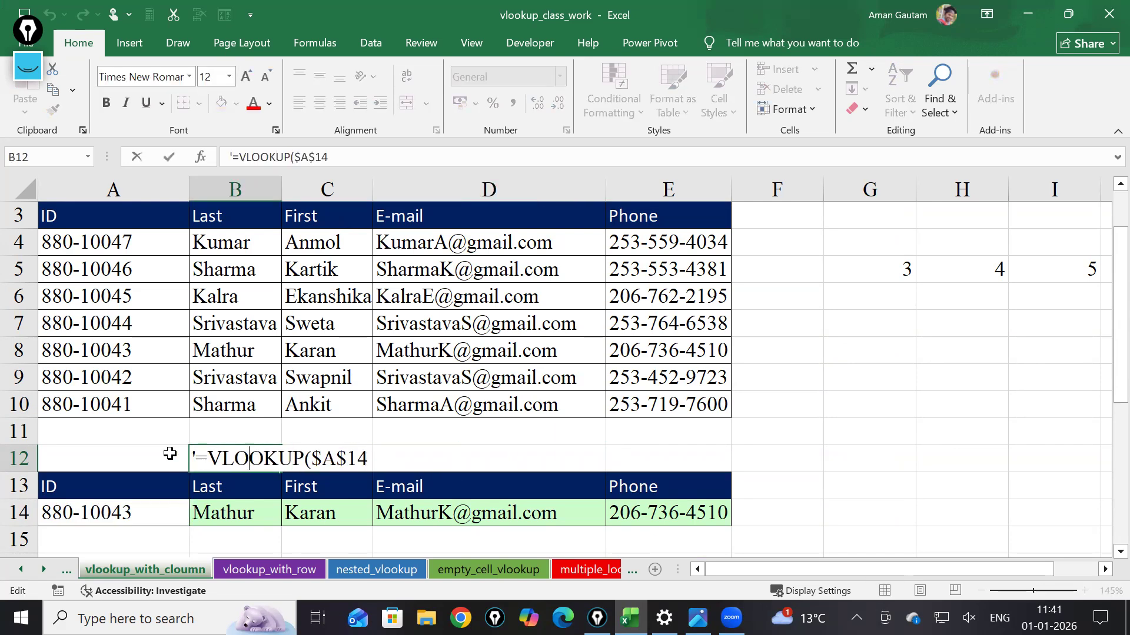
left_click(201, 463)
key("BackSpace")
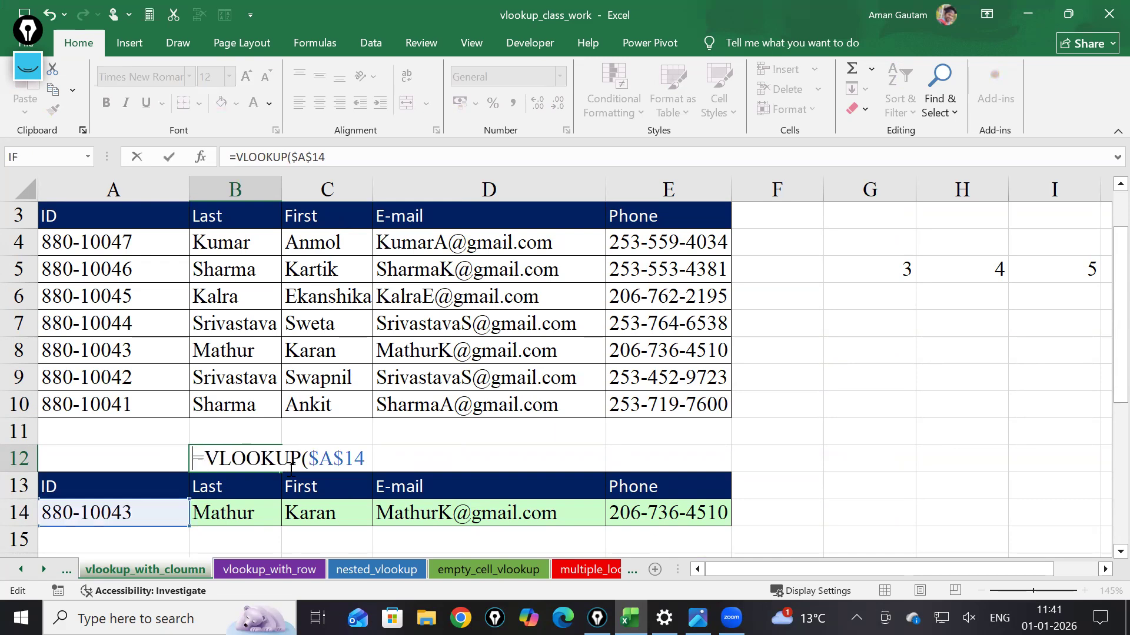
left_click(368, 462)
type(",")
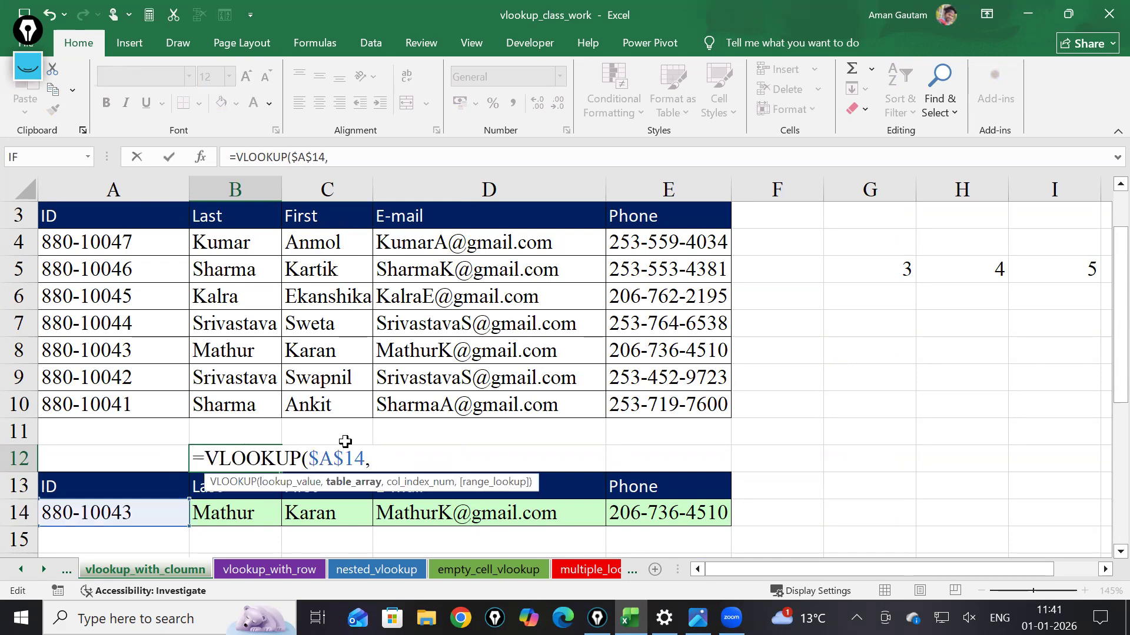
left_click_drag(104, 211, 698, 408)
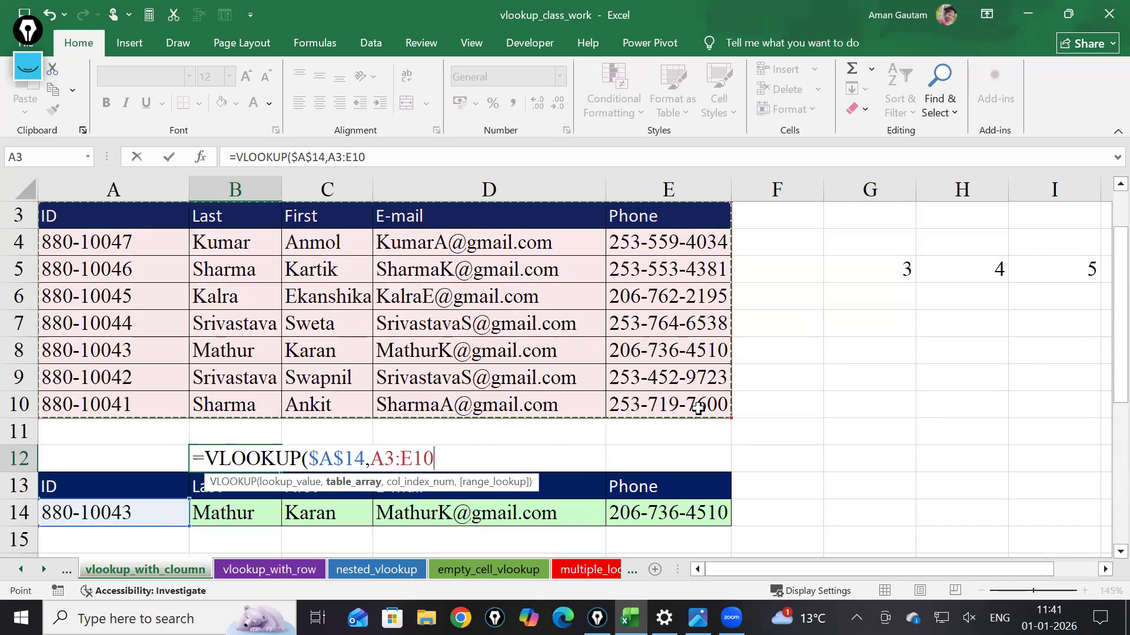
Remove the table array argument from the B12 formula and restore the leading apostrophe so it reads '=VLOOKUP($A$14
key("BackSpace")
key("BackSpace")
key("BackSpace")
key("BackSpace")
key("BackSpace")
key("BackSpace")
key("BackSpace")
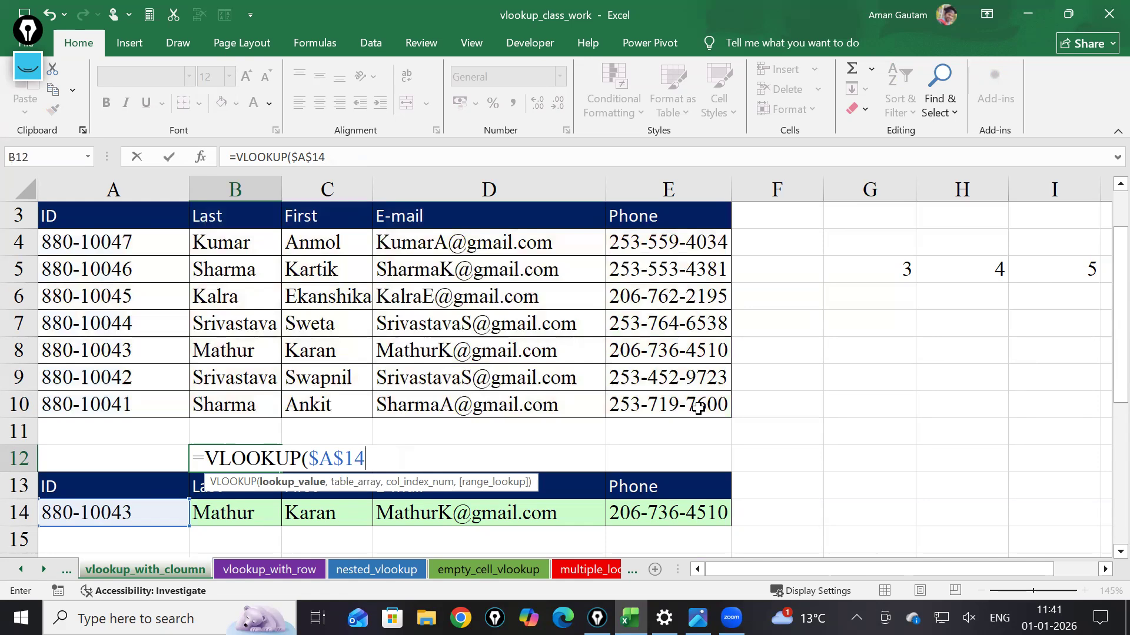
left_click(194, 463)
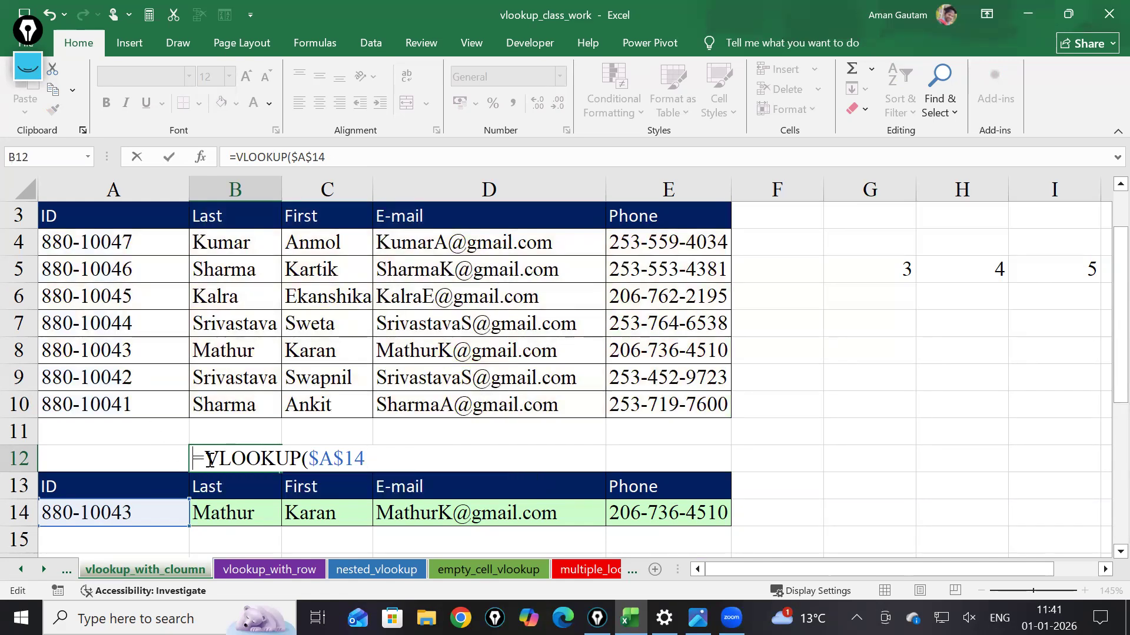
type("'")
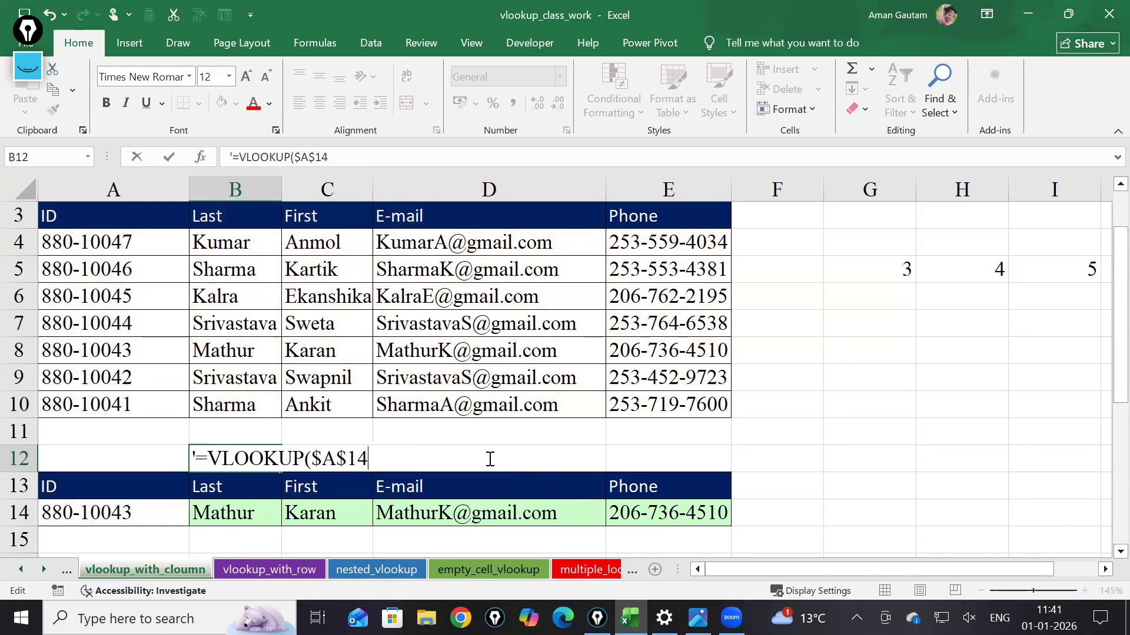
Define the name data for the ID table in A3:E10, including its header row
left_click(827, 478)
scroll(823, 500, "up", 1)
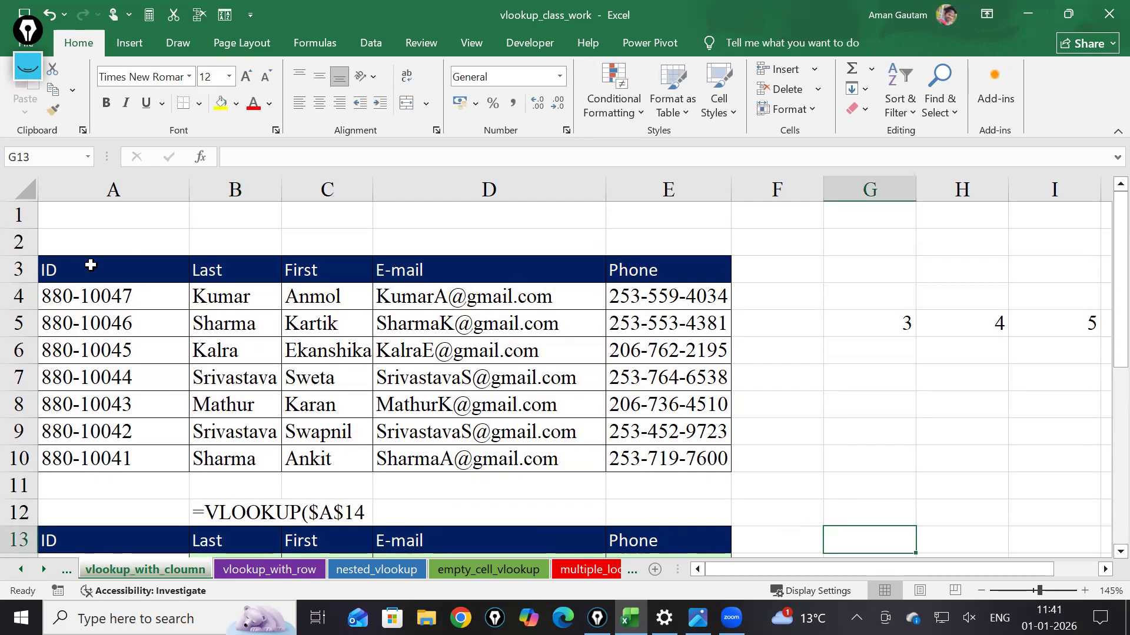
left_click_drag(68, 259, 664, 464)
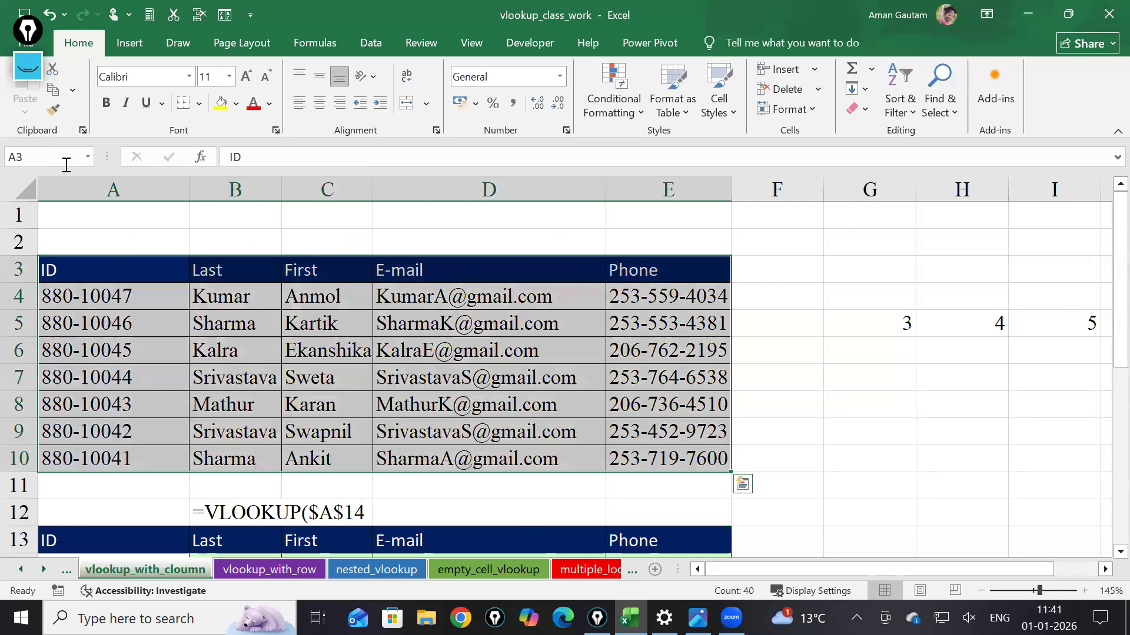
left_click(27, 158)
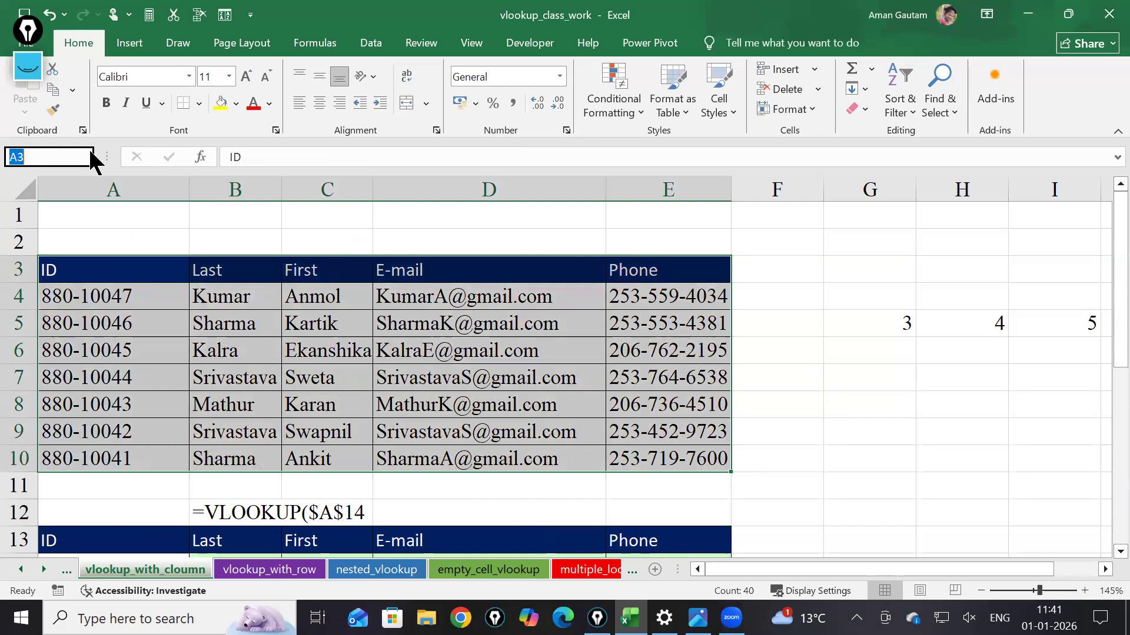
type("data")
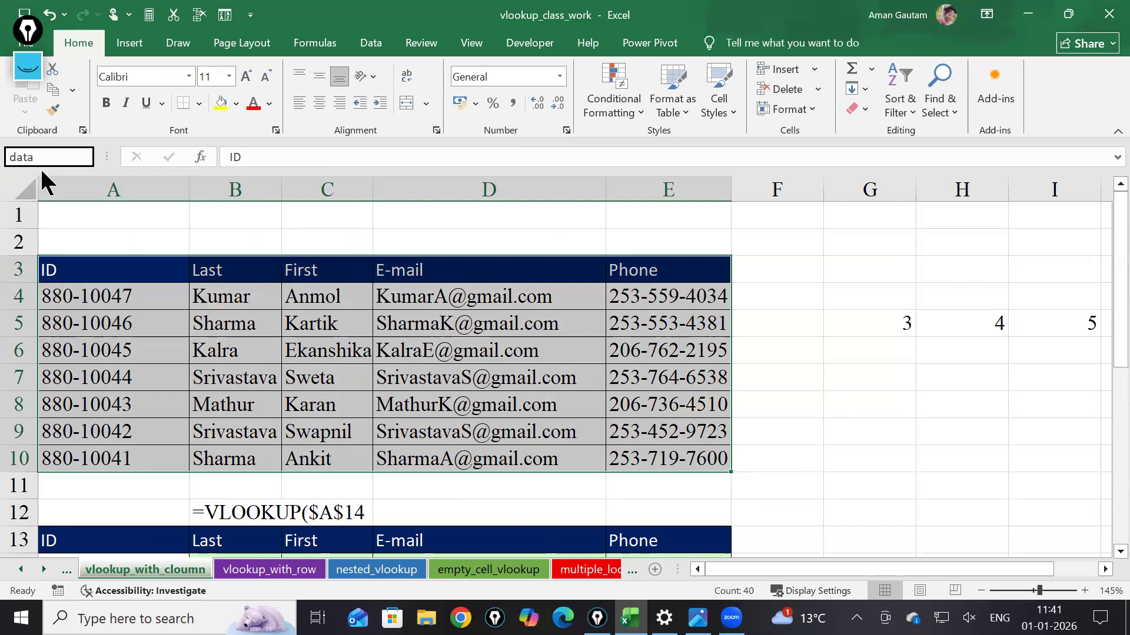
Remove the apostrophe from the B12 text to make the VLOOKUP live and add the named range data as its table array
double_click(209, 513)
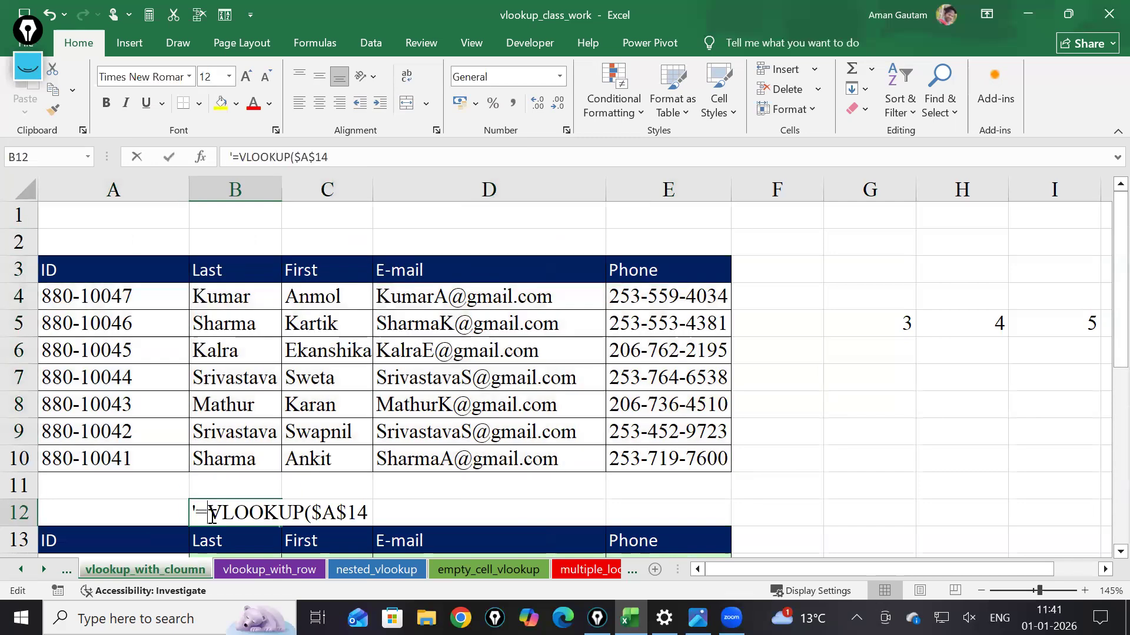
left_click(195, 514)
key("BackSpace")
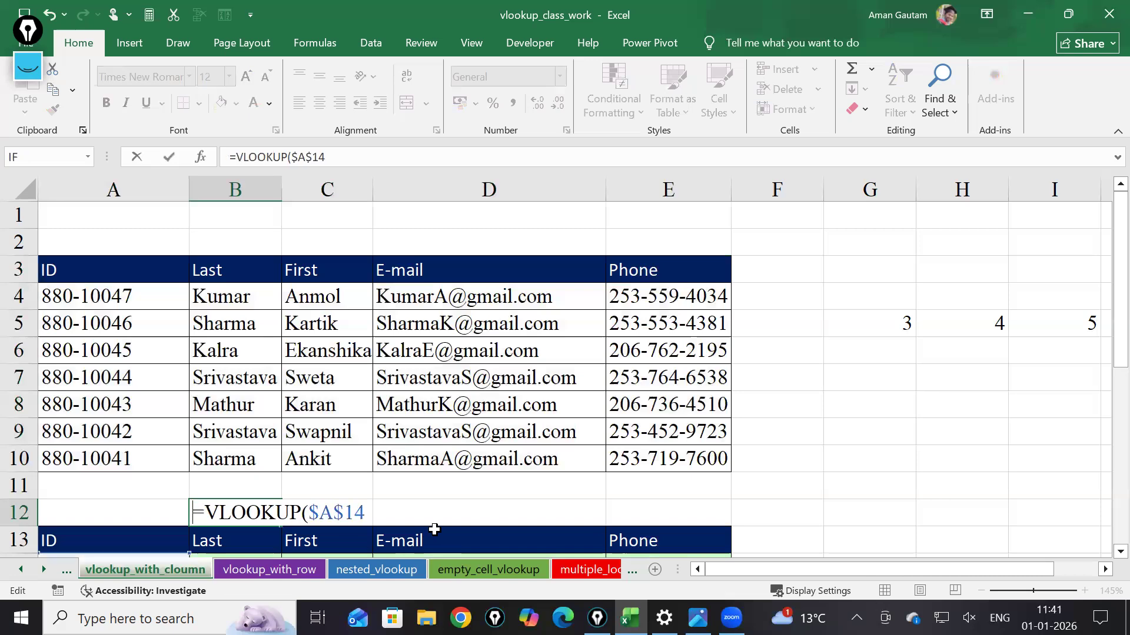
left_click(372, 513)
type(".")
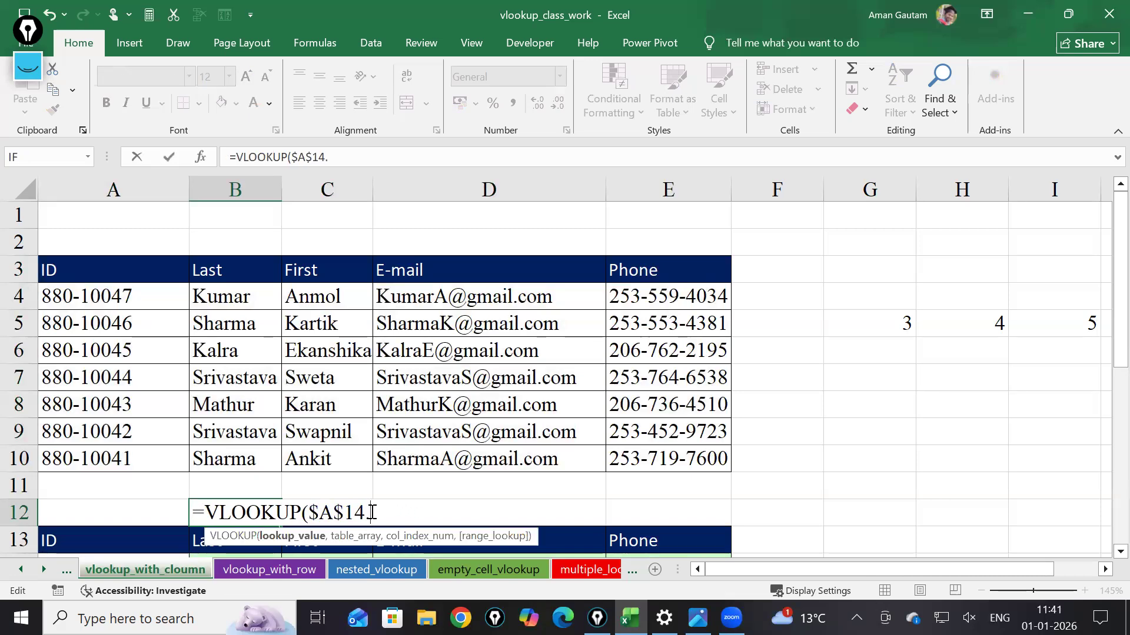
type(",")
key("BackSpace")
key("BackSpace")
type(",daa")
key("BackSpace")
type("ta")
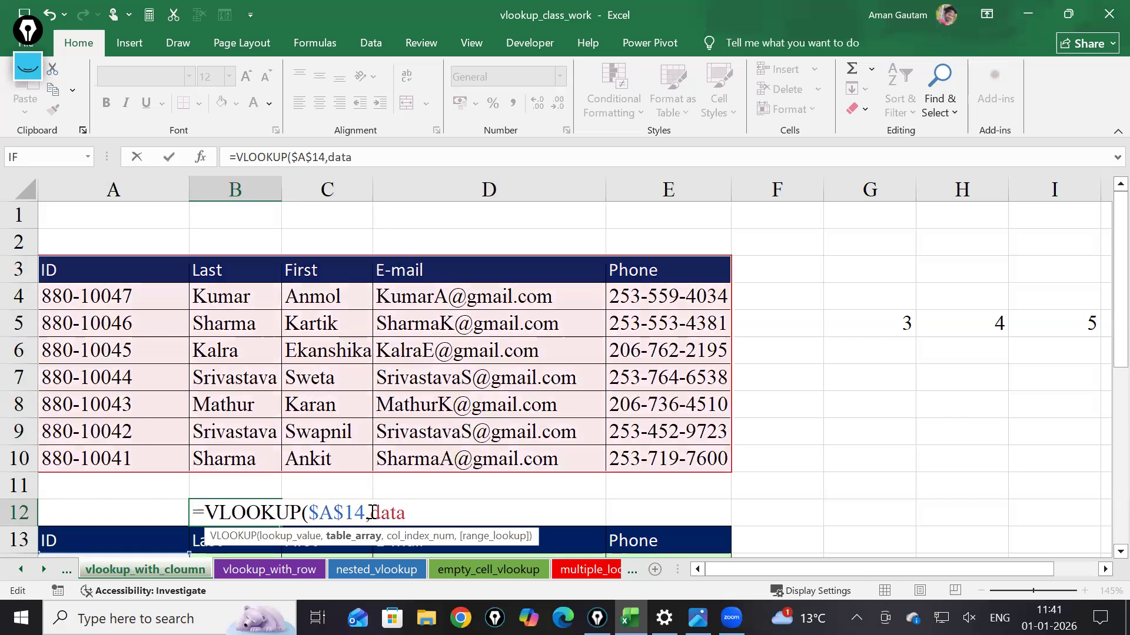
Complete the B12 formula with COLUMNS($C$2:D2) as the column index and 0 for an exact match
type(",col")
key("Down")
key("Tab")
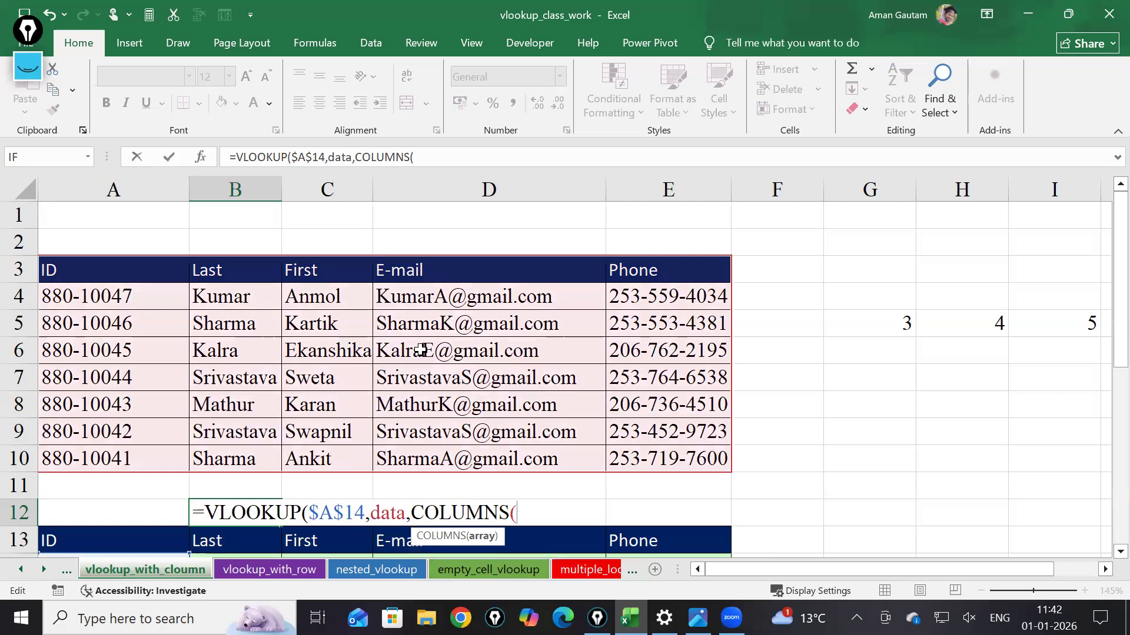
left_click_drag(310, 237, 523, 243)
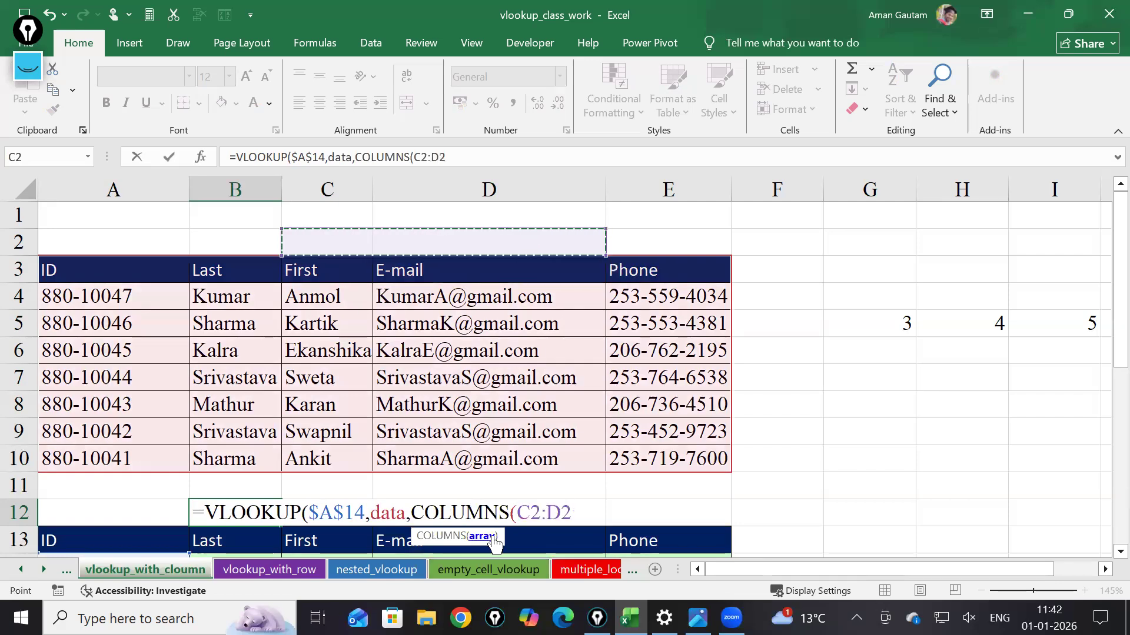
left_click_drag(540, 512, 521, 511)
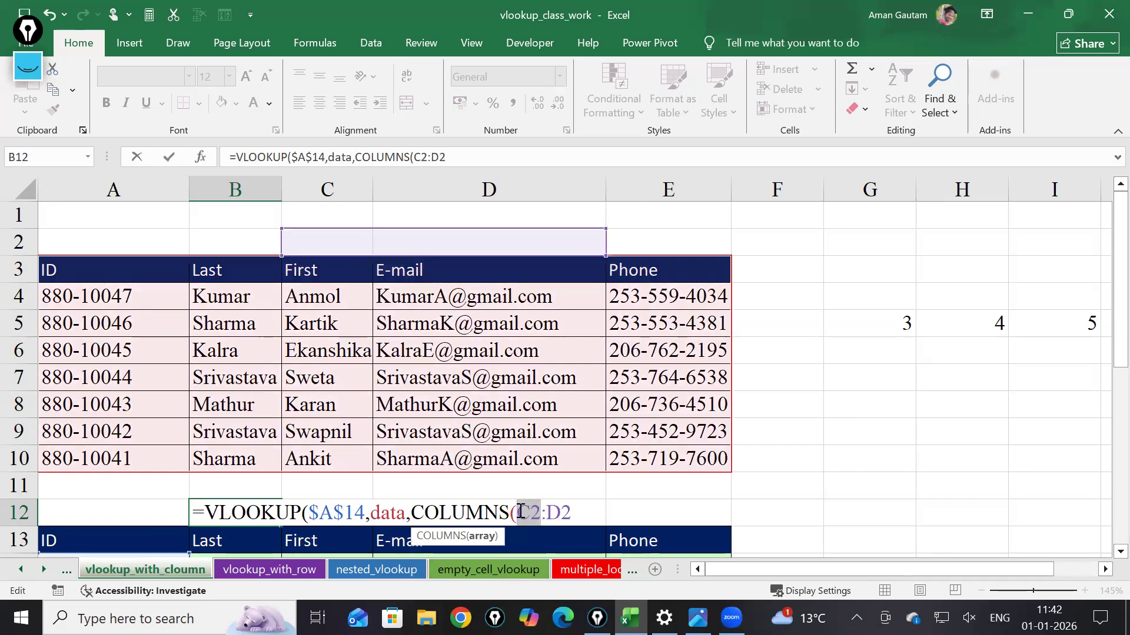
key("F5")
left_click(853, 343)
key("F4")
left_click(601, 506)
type("),0)")
key("Return")
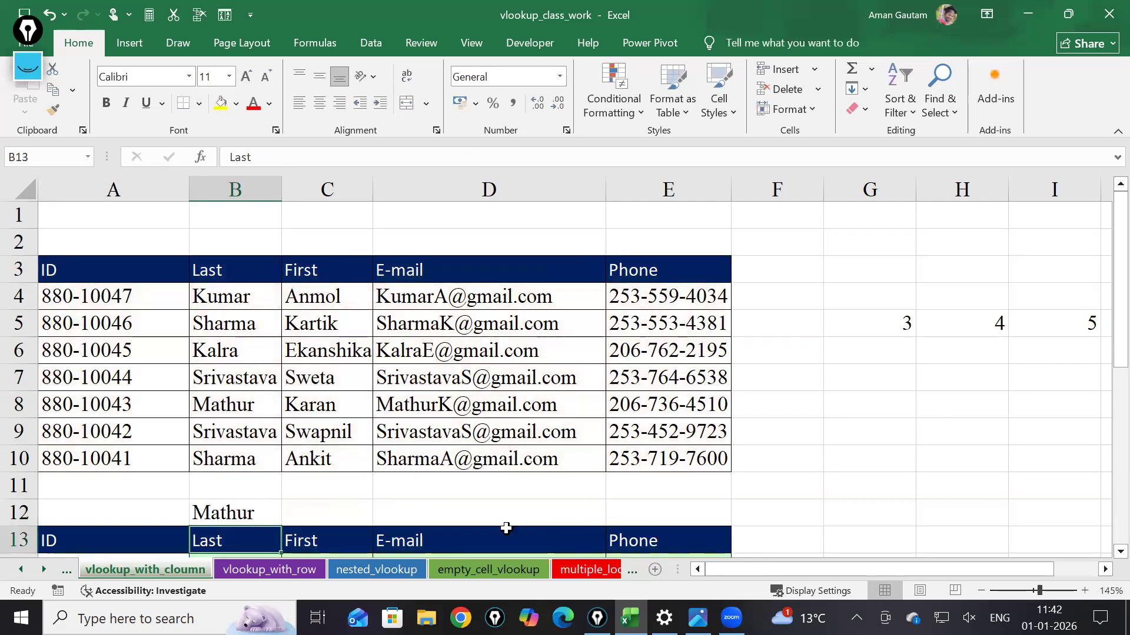
Fill the B12 formula across row 12 through F12 and clear the surplus result in F12
left_click(265, 514)
left_click_drag(281, 525, 829, 534)
left_click(803, 512)
key("Delete")
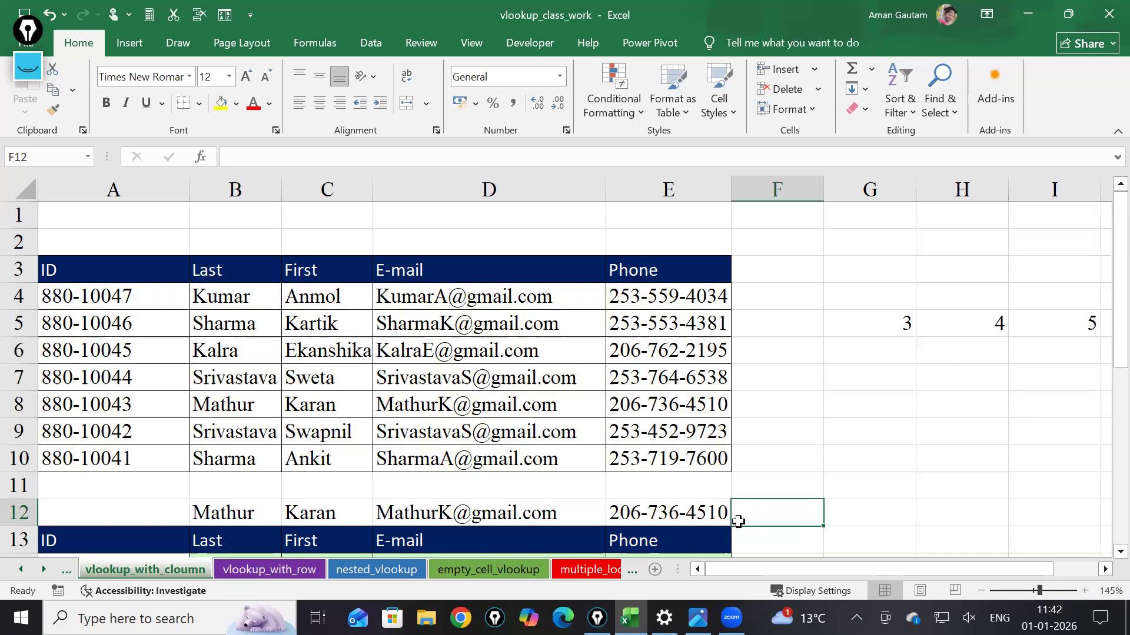
Examine the arguments of the VLOOKUP formula in B12, including the named range data and the COLUMNS range
left_click(706, 520)
left_click(238, 503)
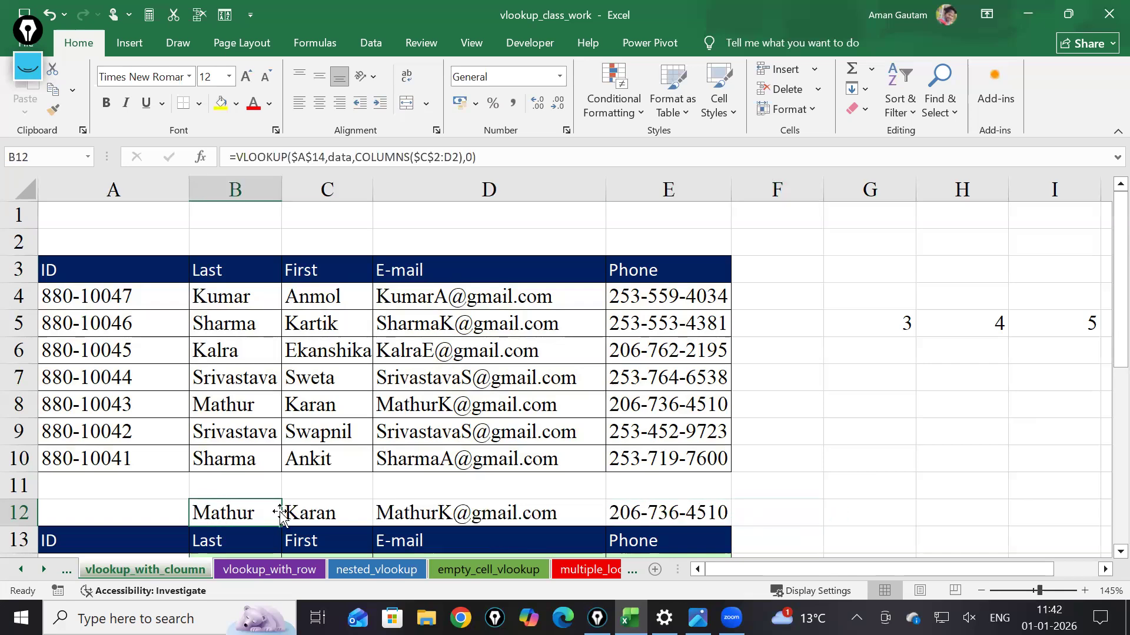
double_click(242, 501)
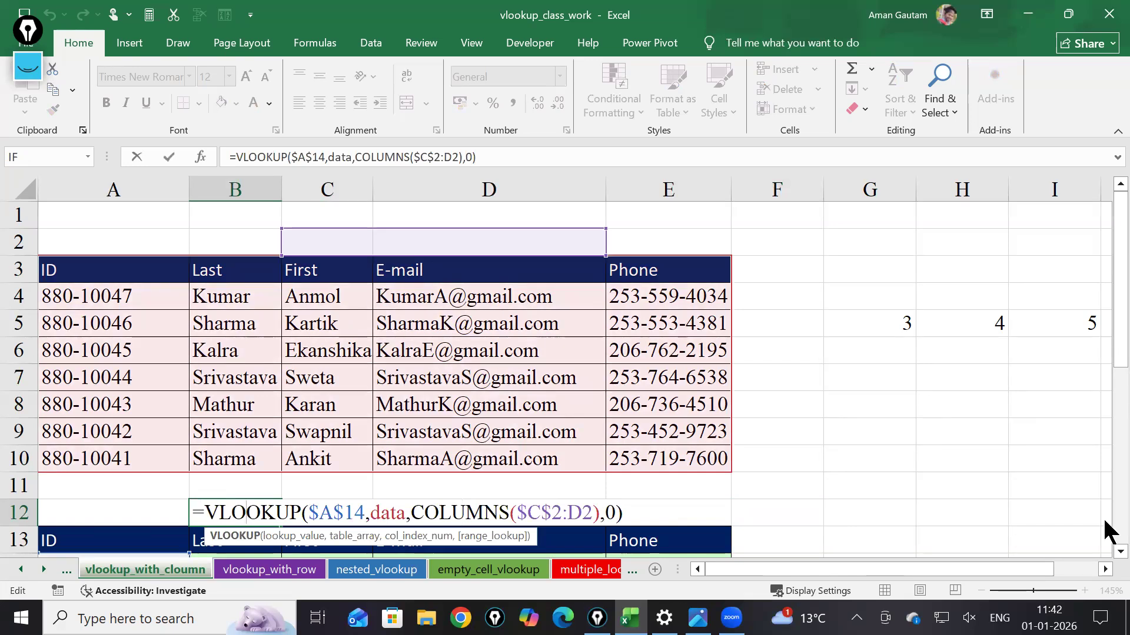
scroll(988, 500, "down", 1)
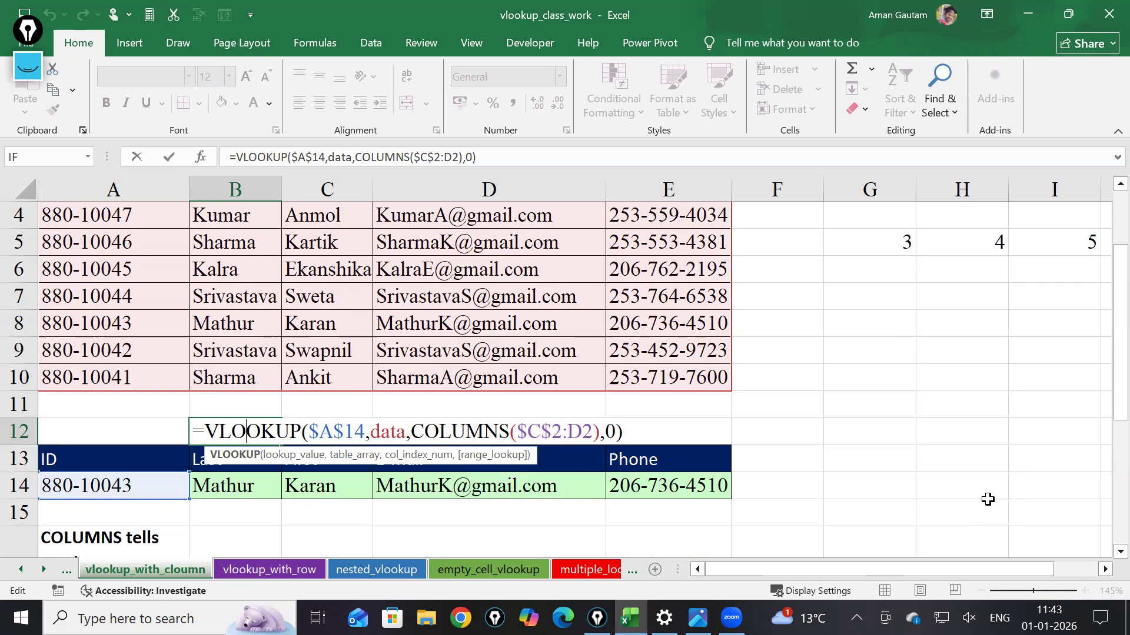
left_click(631, 441)
left_click(835, 467)
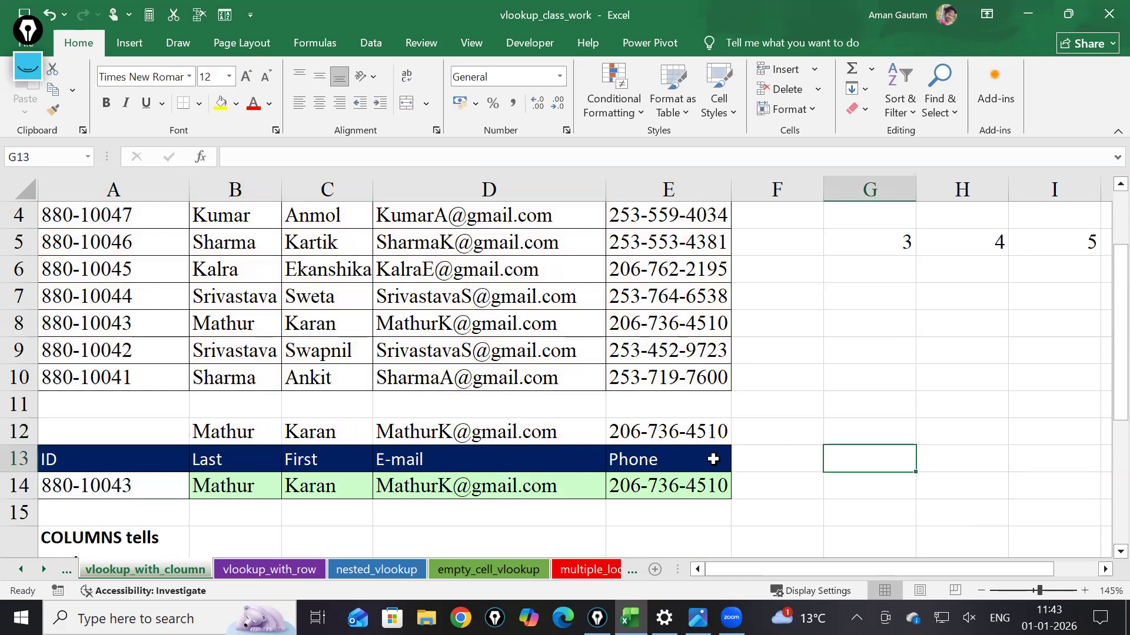
scroll(720, 462, "up", 2, "ctrl")
scroll(727, 460, "up", 1)
scroll(728, 460, "up", 1, "ctrl")
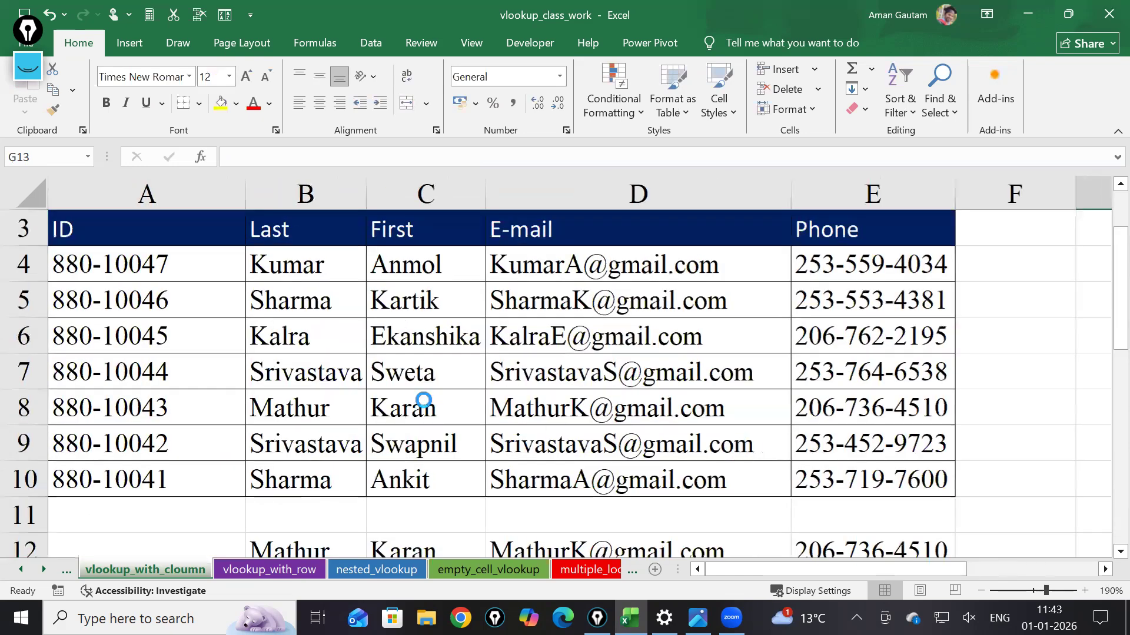
scroll(299, 453, "down", 1)
double_click(346, 452)
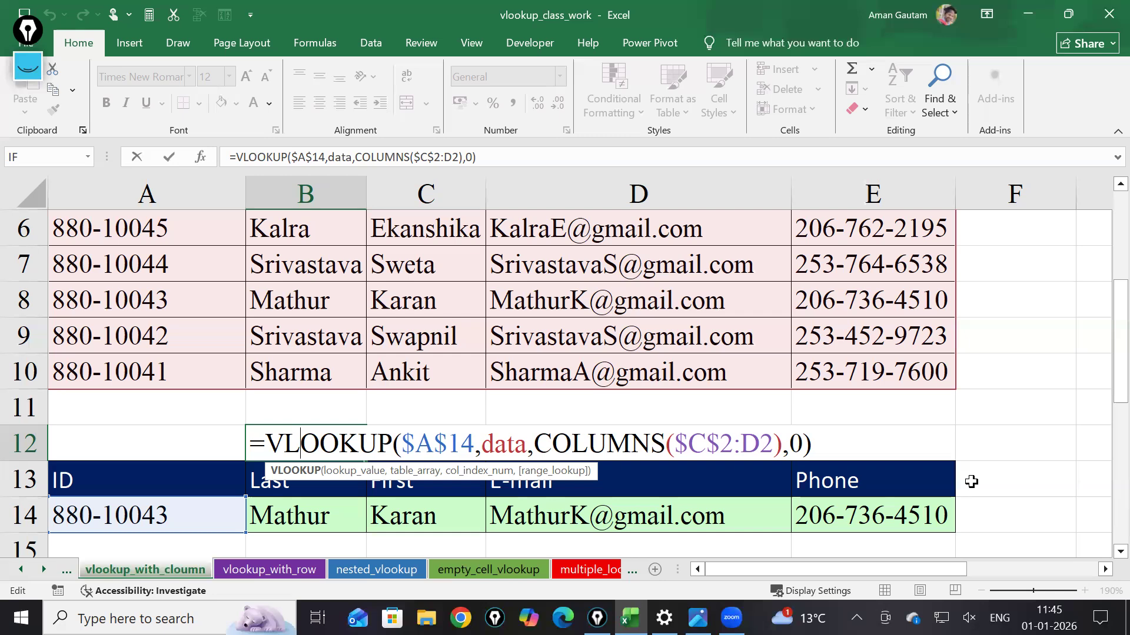
key("Return")
Switch to the vlookup_with_row sheet and examine its data table and the vertical lookup cells B14:B17
scroll(953, 465, "down", 2)
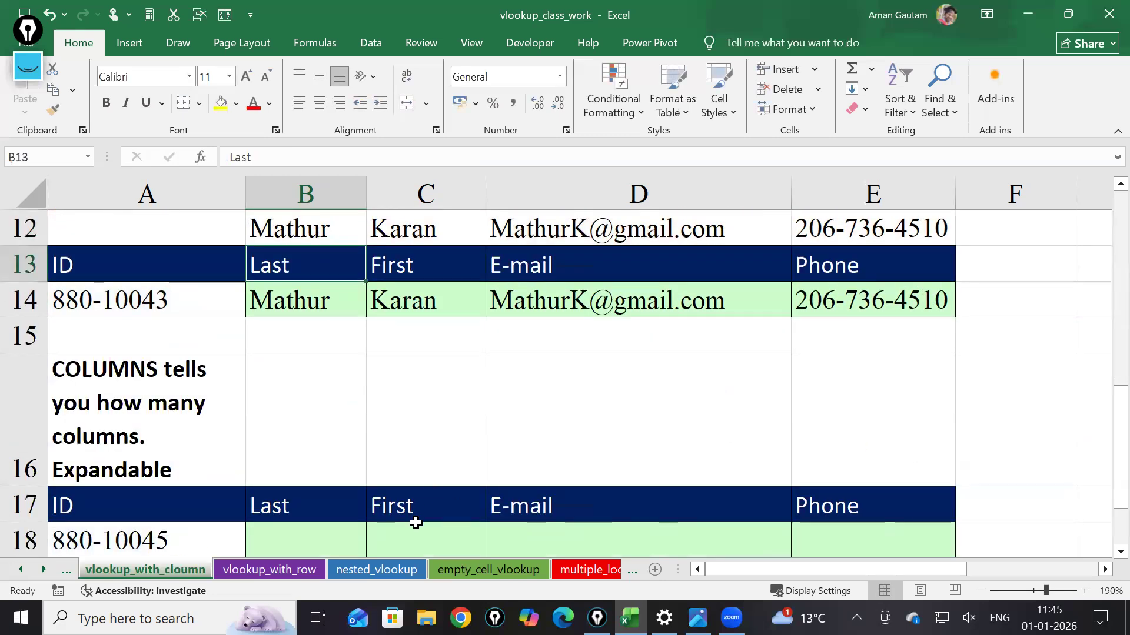
scroll(611, 416, "down", 2)
left_click(299, 568)
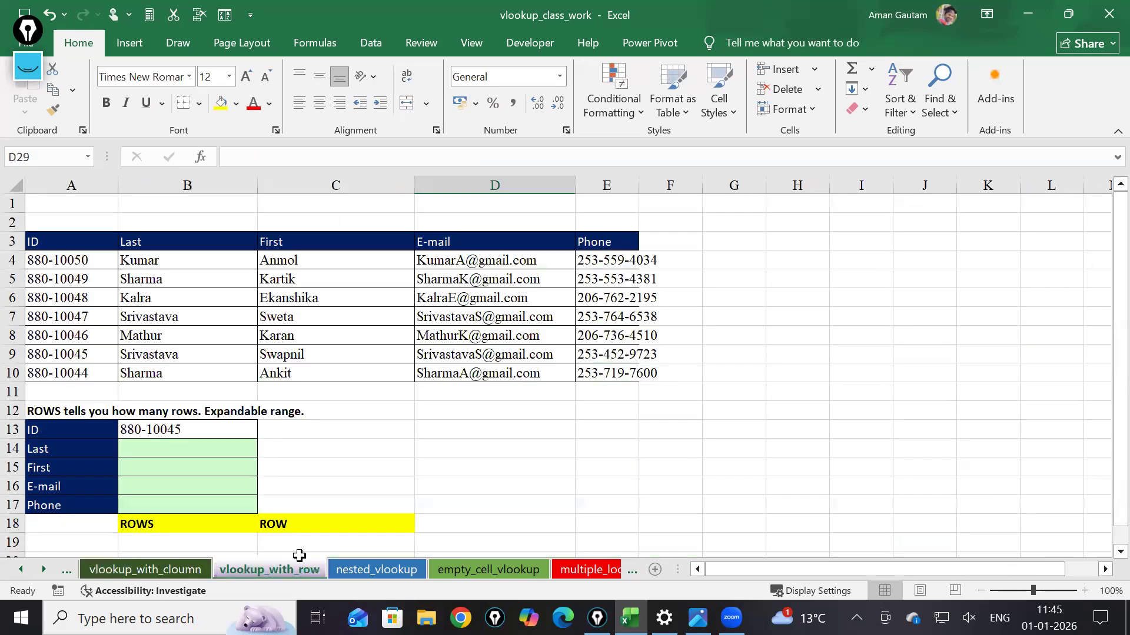
left_click(529, 431)
scroll(735, 487, "up", 1)
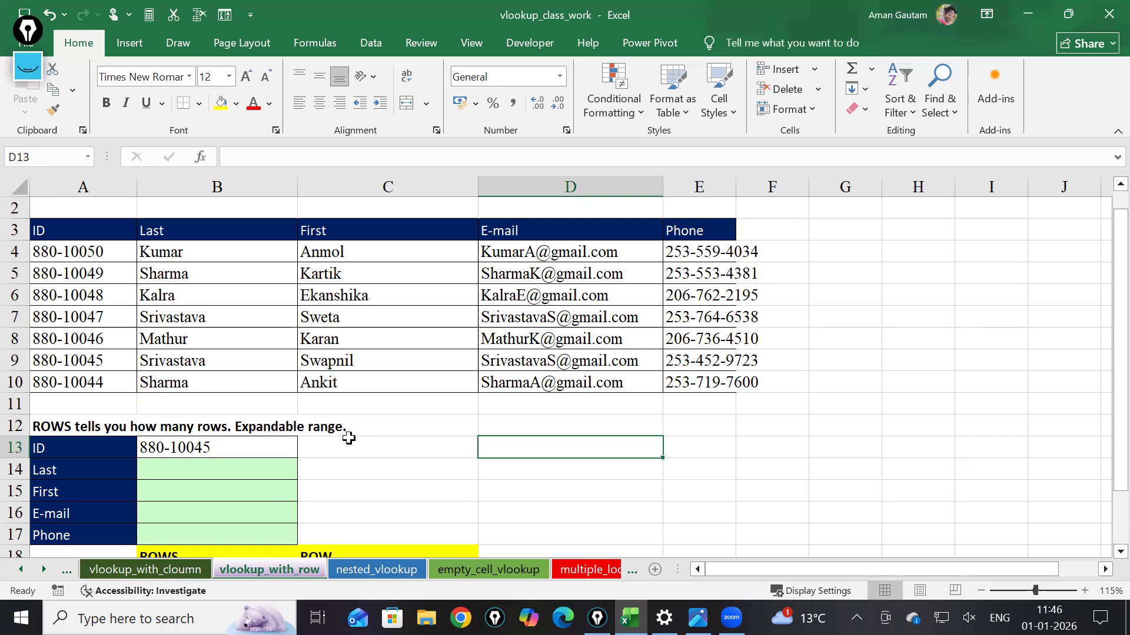
left_click(262, 410)
left_click(219, 420)
left_click_drag(301, 405, 859, 388)
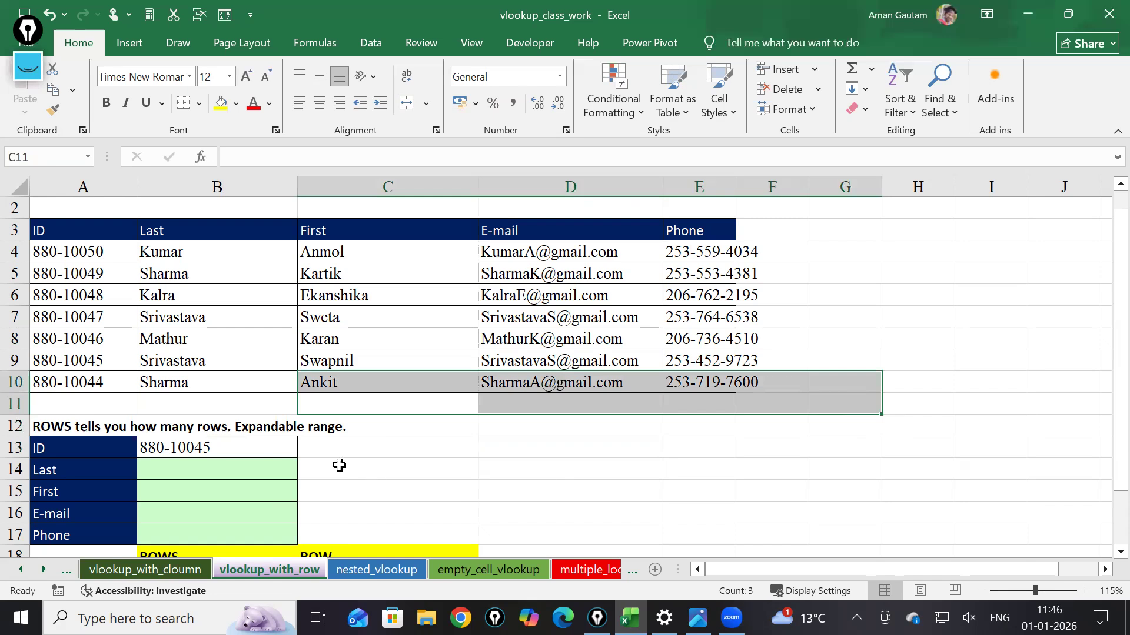
left_click_drag(269, 470, 277, 554)
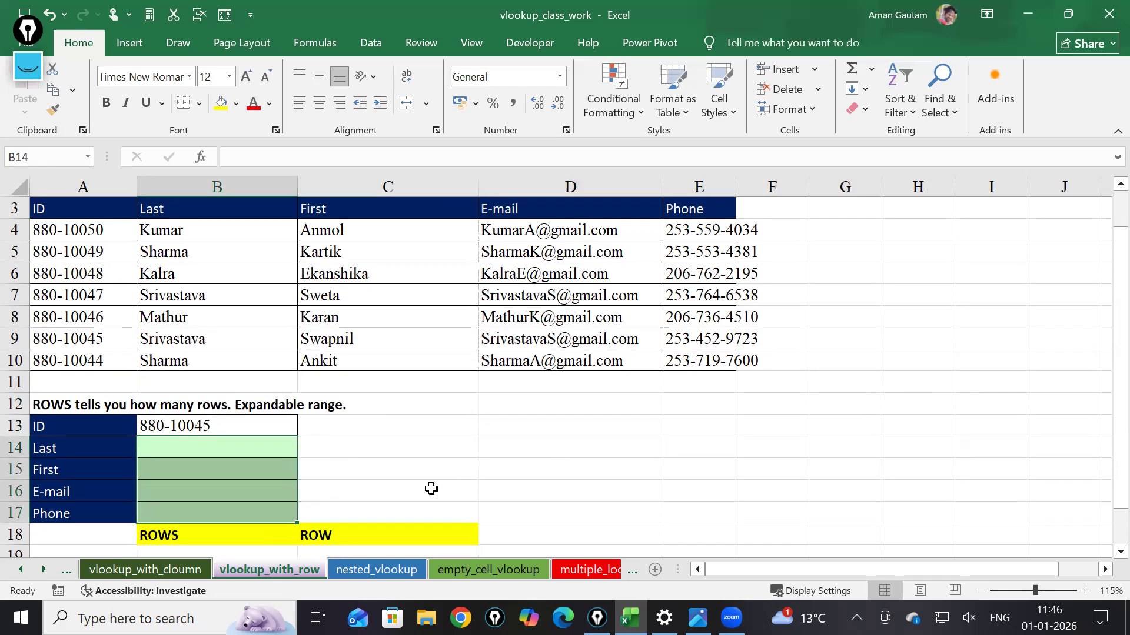
left_click(433, 489)
Return to the vlookup_with_cloumn sheet and examine the arguments of the VLOOKUP formula in B14
left_click(148, 570)
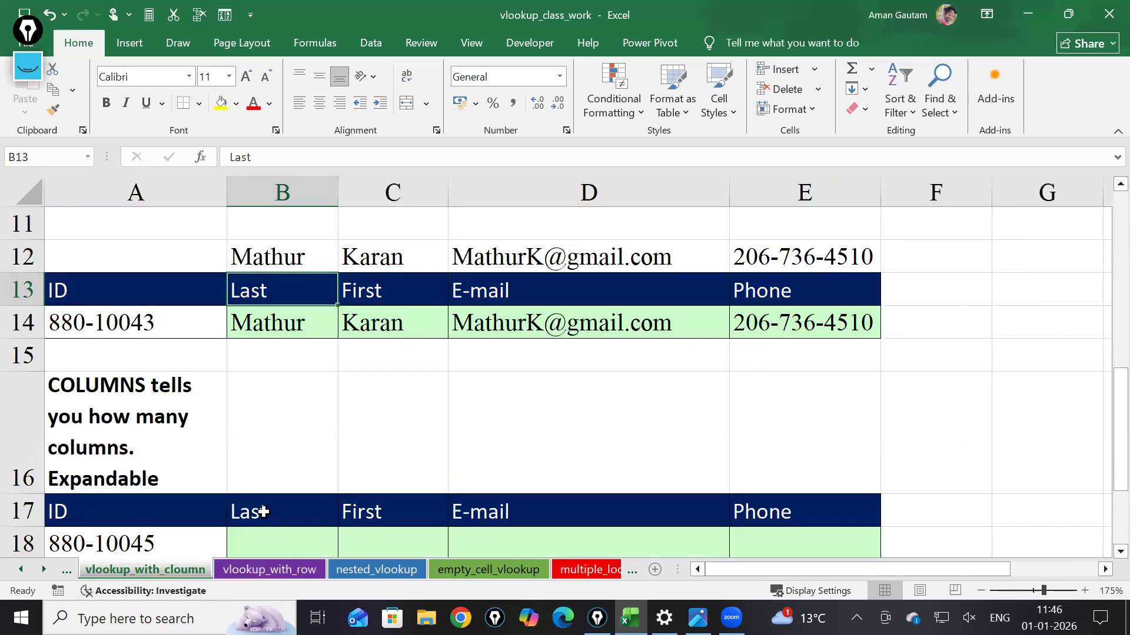
left_click(431, 429)
left_click(296, 328)
double_click(296, 324)
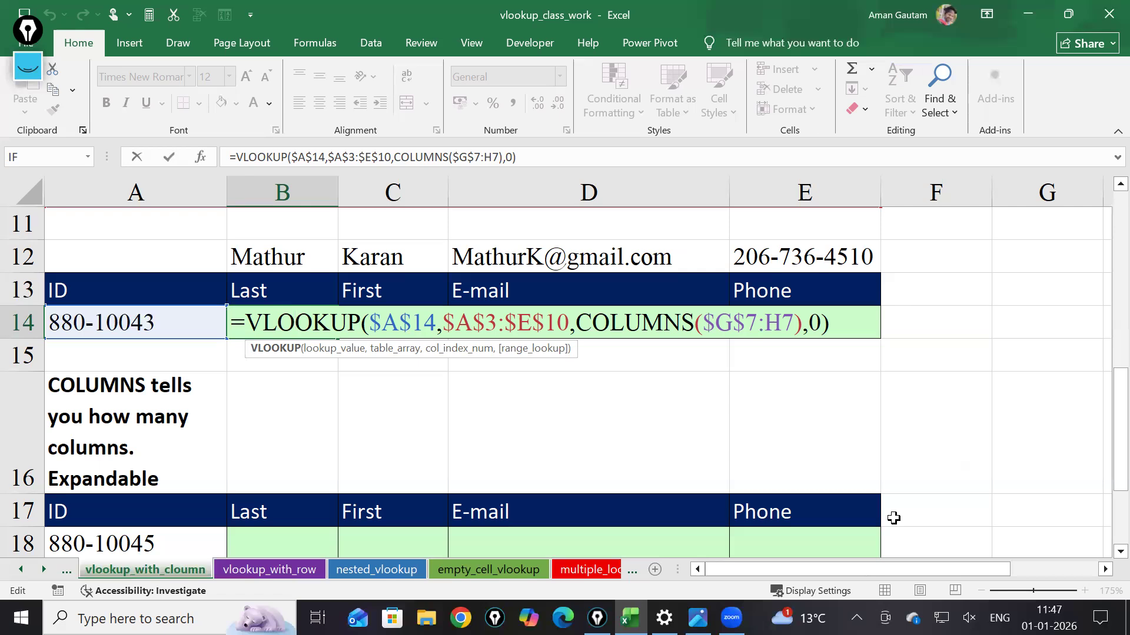
left_click(266, 415)
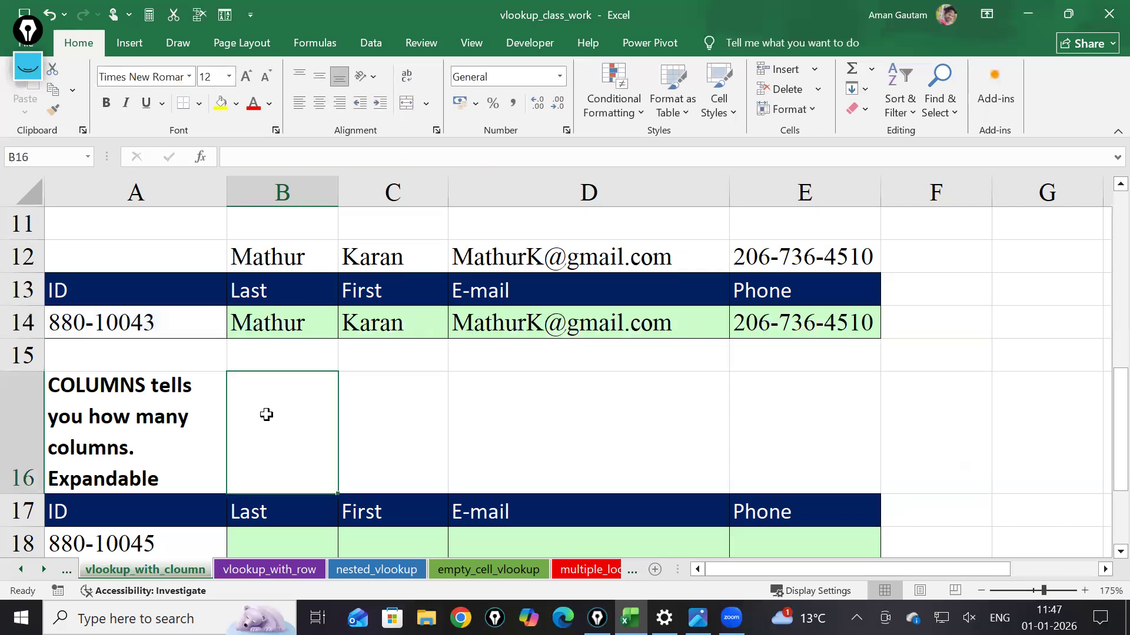
Switch to the nested_vlookup sheet and examine the lookup ID in B16 and the salary cell F16 beneath the two tables
left_click(376, 570)
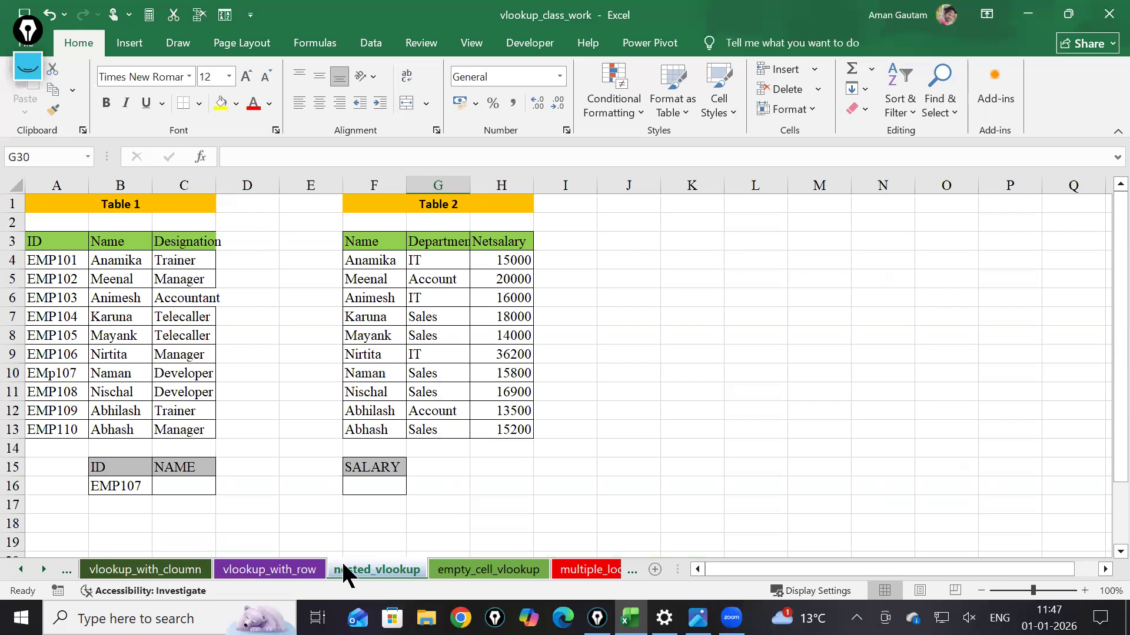
left_click(706, 428)
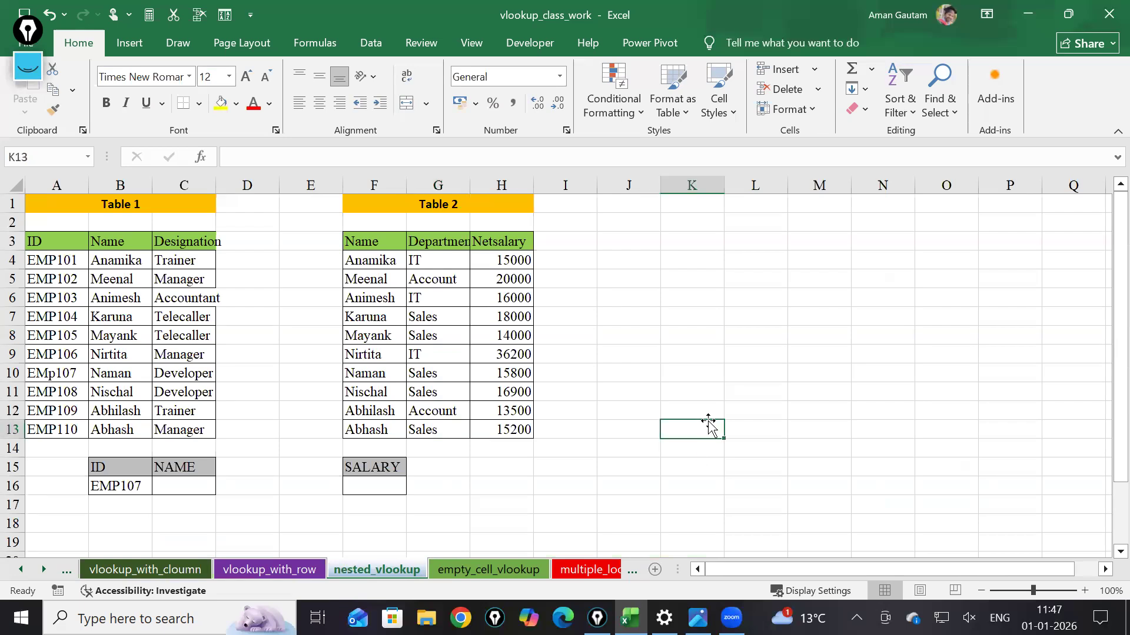
left_click(113, 483)
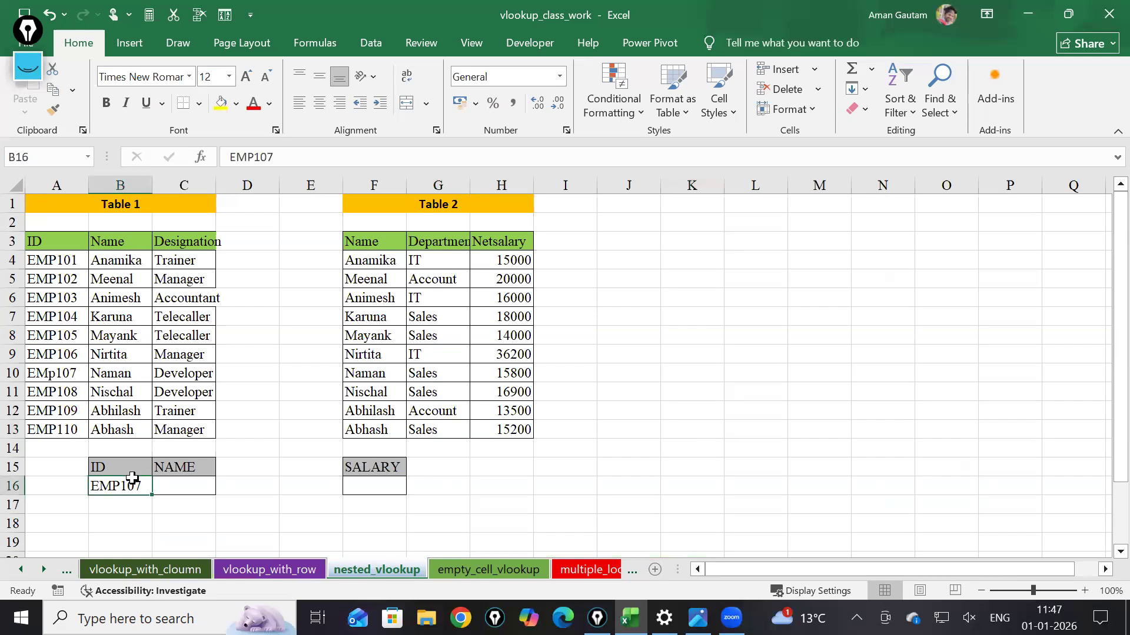
left_click(370, 483)
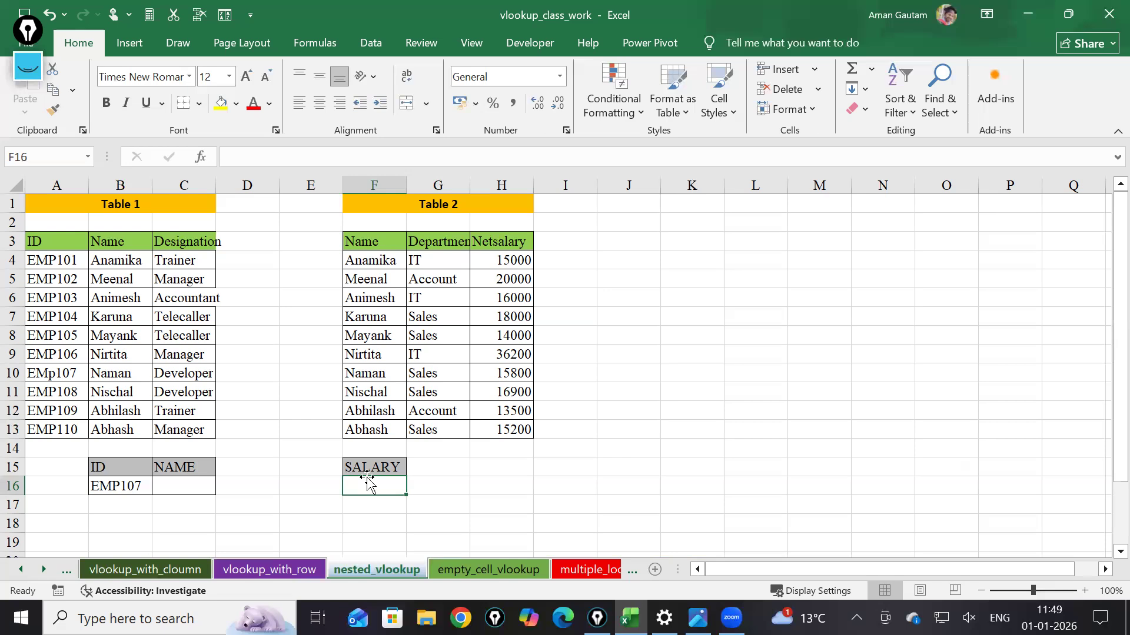
left_click(129, 481)
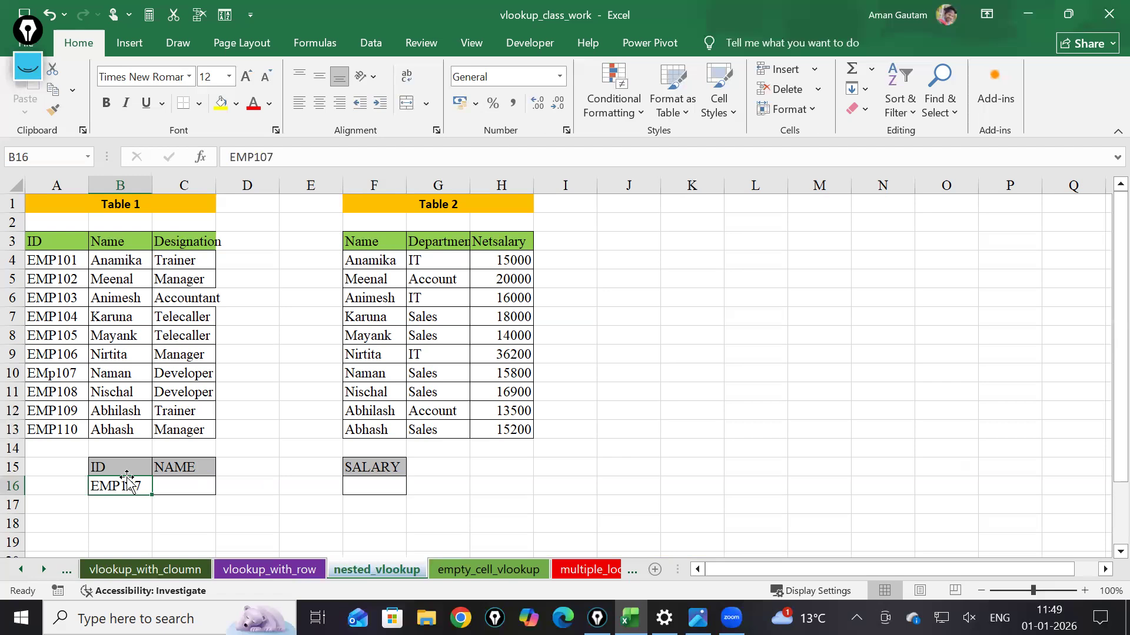
Start a VLOOKUP formula in J8 with the absolute reference $B$16 as its lookup value
left_click(833, 304)
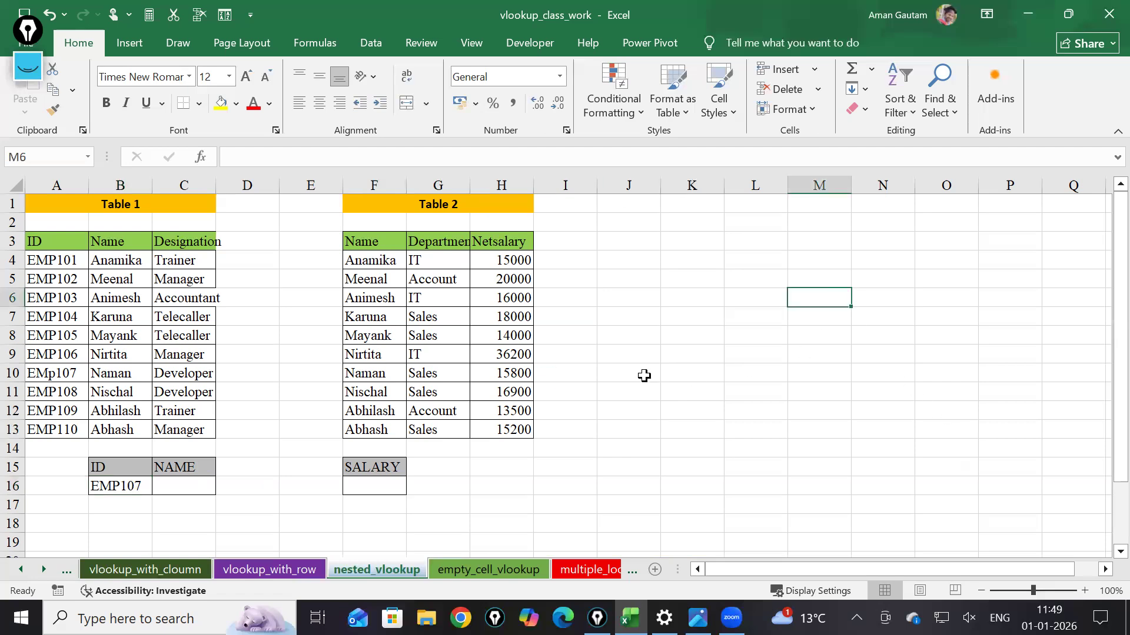
scroll(738, 396, "up", 2, "ctrl")
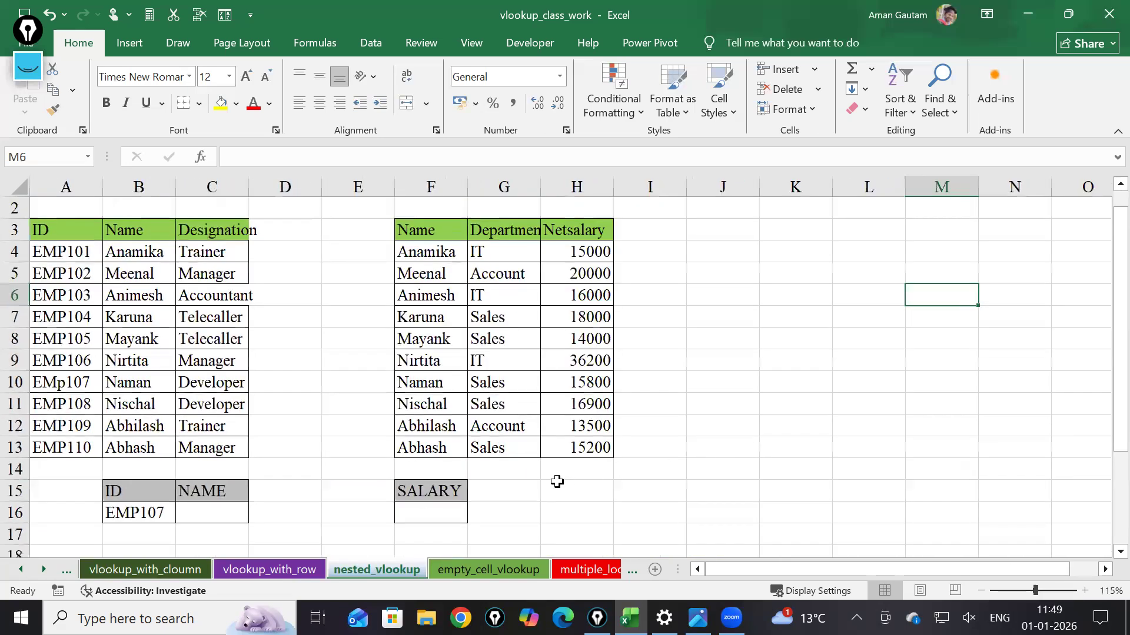
left_click(719, 344)
type("=v;")
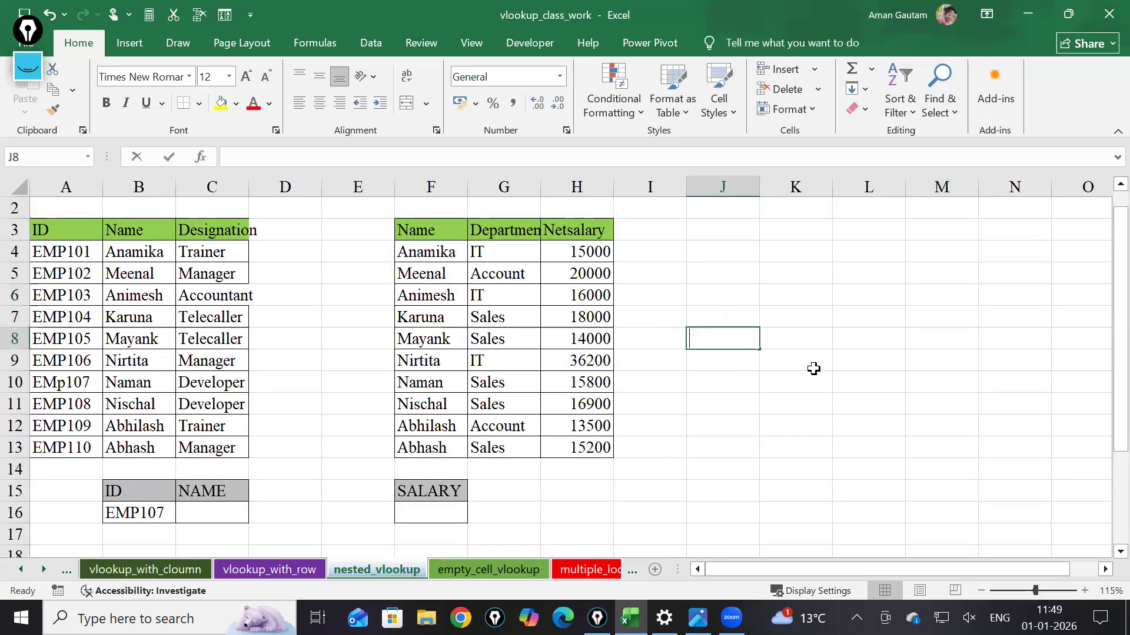
key("Return")
left_click(787, 244)
key("BackSpace")
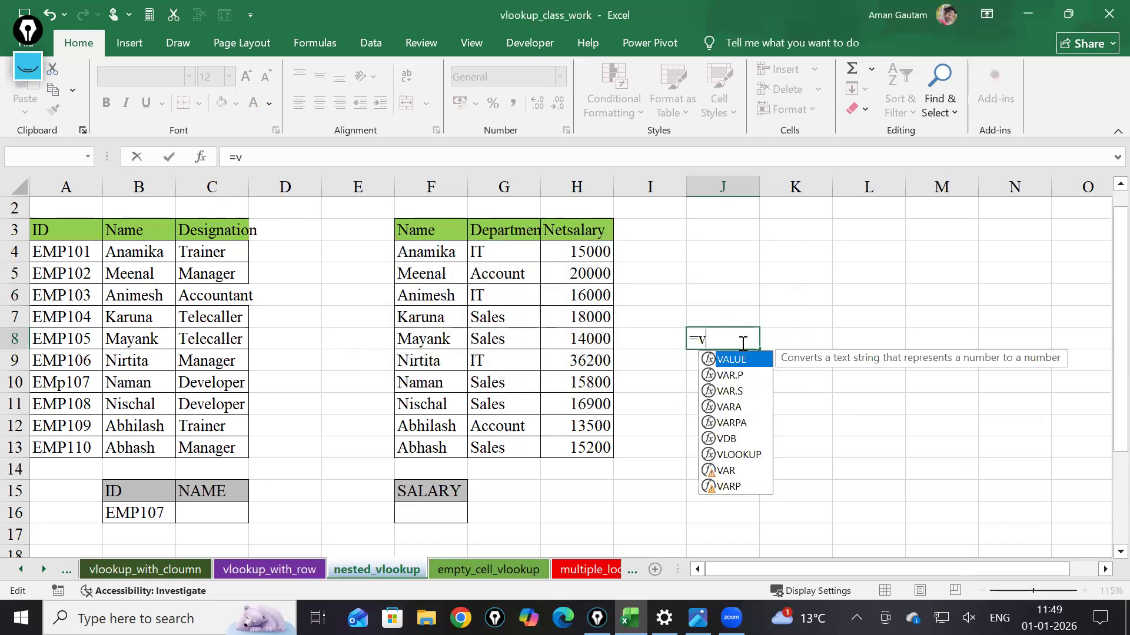
type("l")
key("Tab")
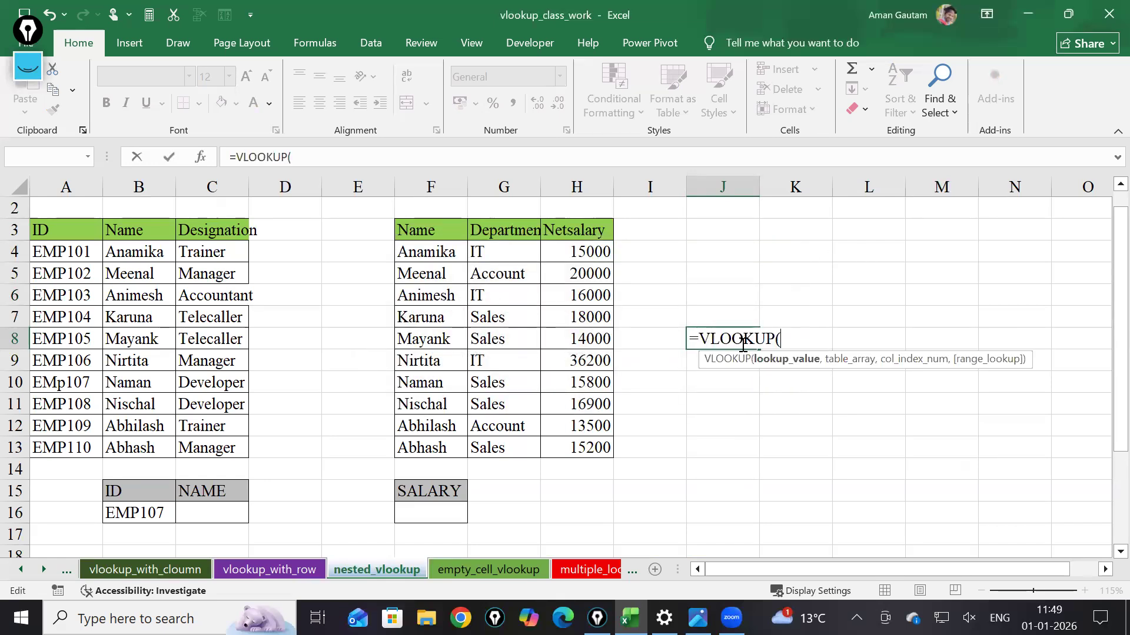
left_click(133, 512)
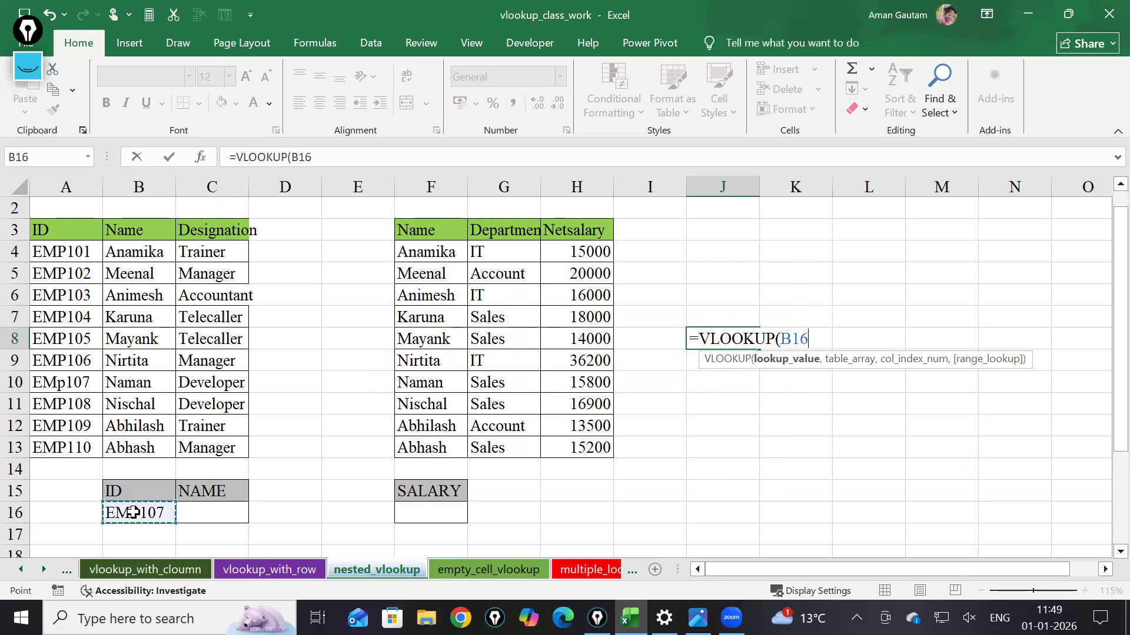
key("F4")
type(",")
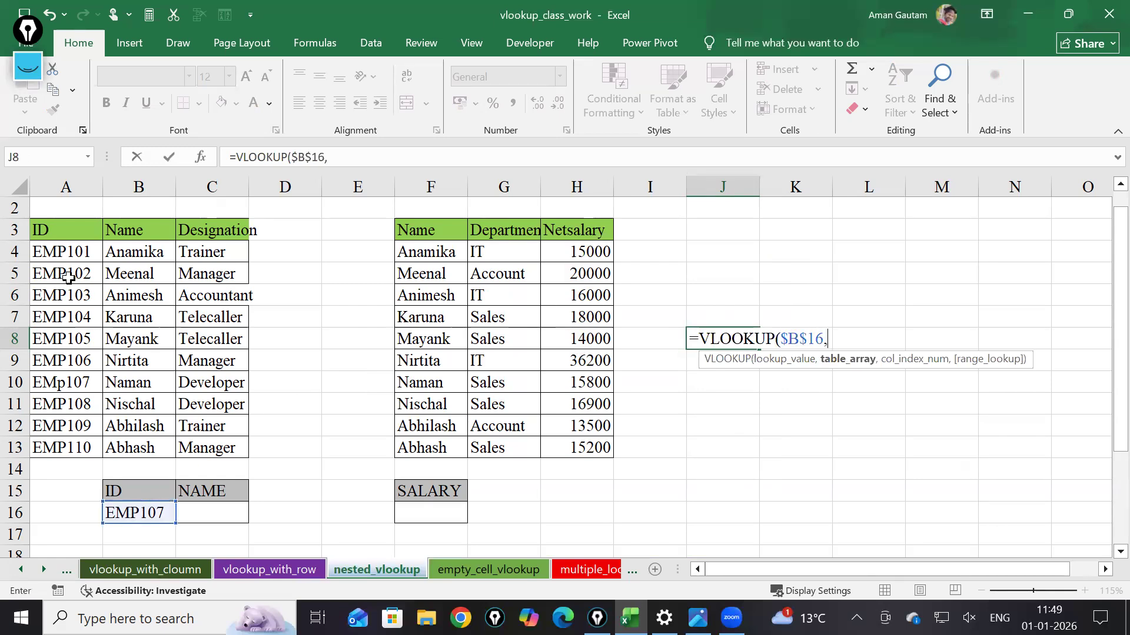
Complete the J8 VLOOKUP with table array $A$3:$C$13, column index 2 and exact match 0
left_click_drag(58, 228, 242, 452)
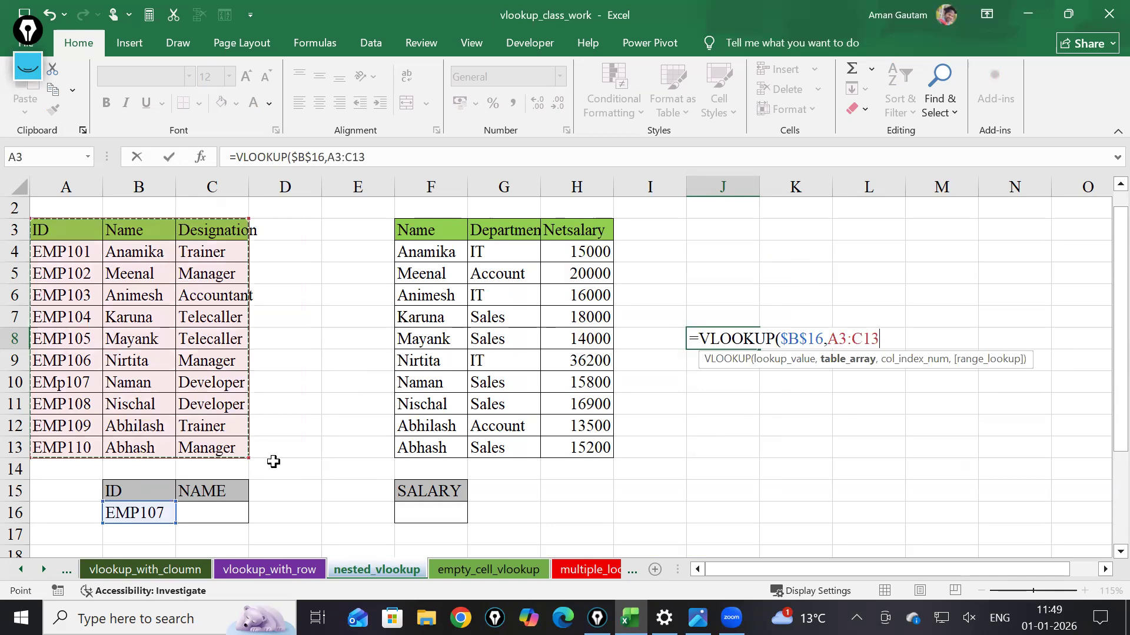
key("F4")
type(",")
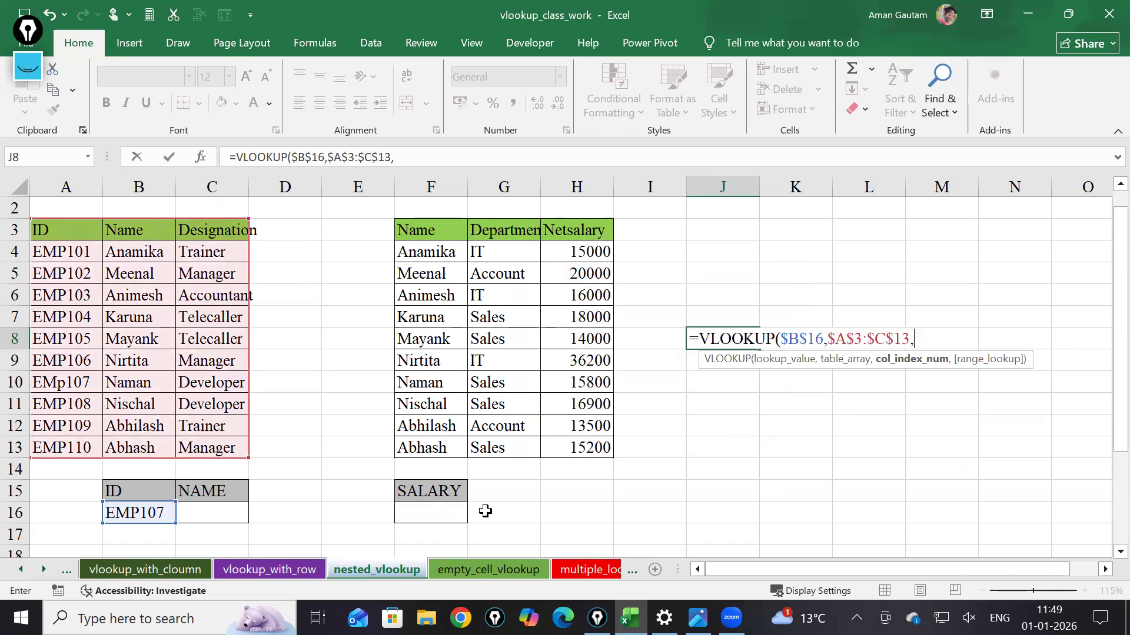
type("2,0)")
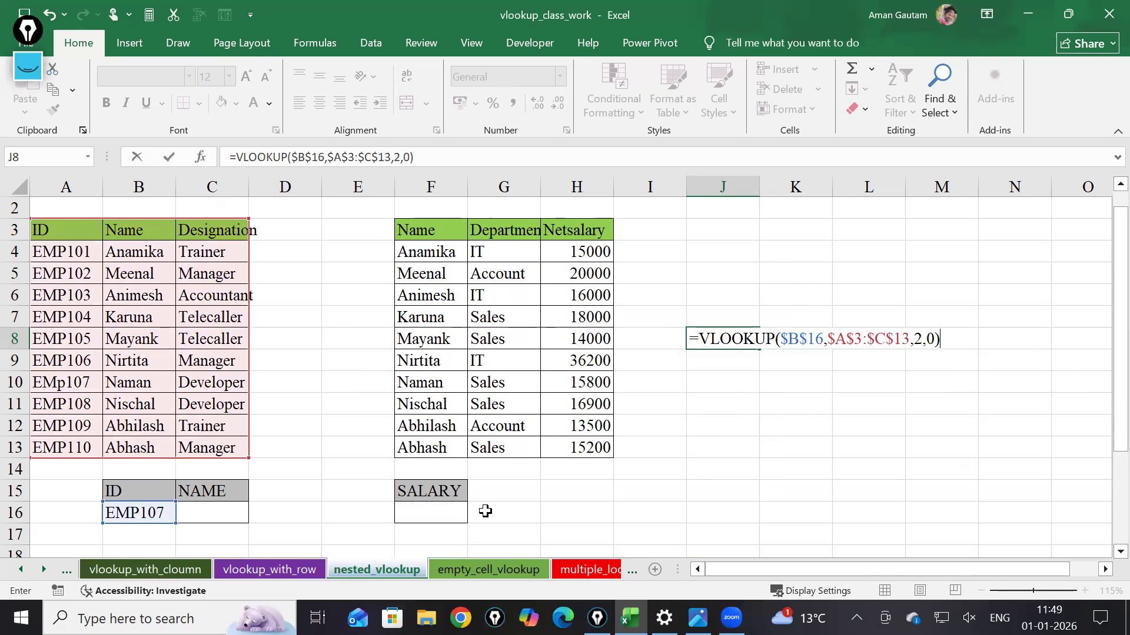
key("Return")
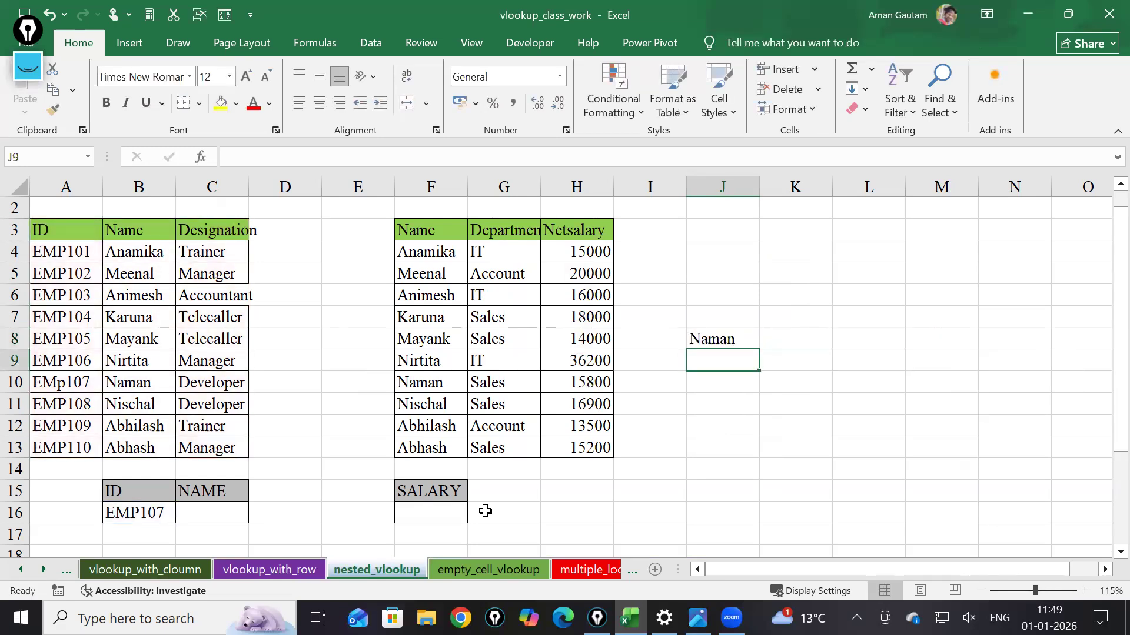
Enter =VLOOKUP(J8,$F$3:$H$13,3,0) in J11 to find the net salary for the name in J8
left_click(720, 402)
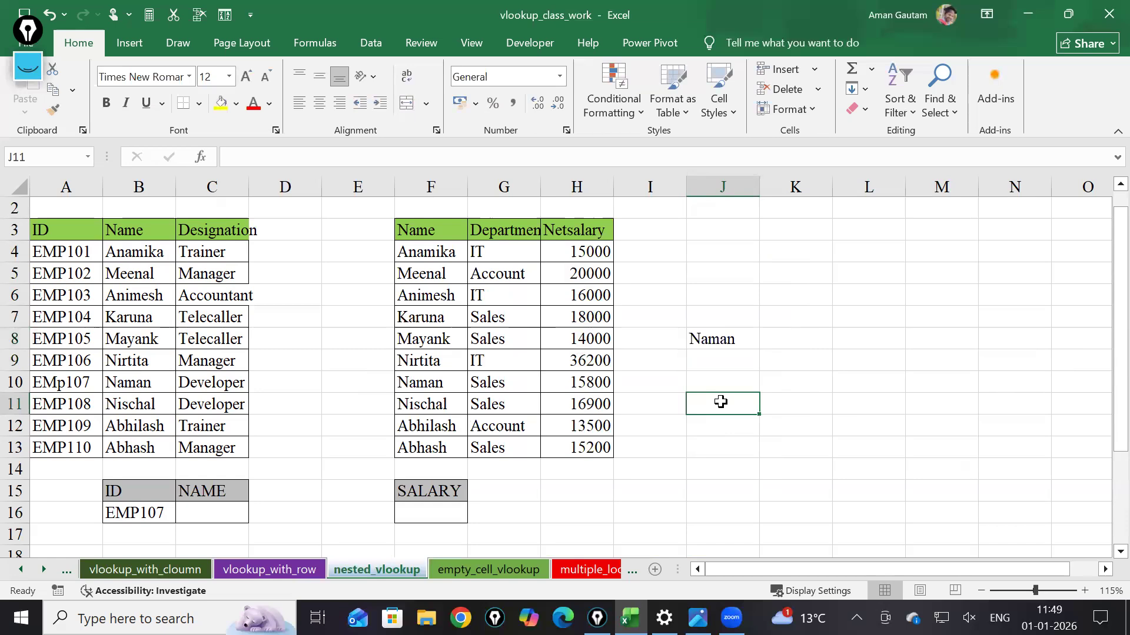
type("=v")
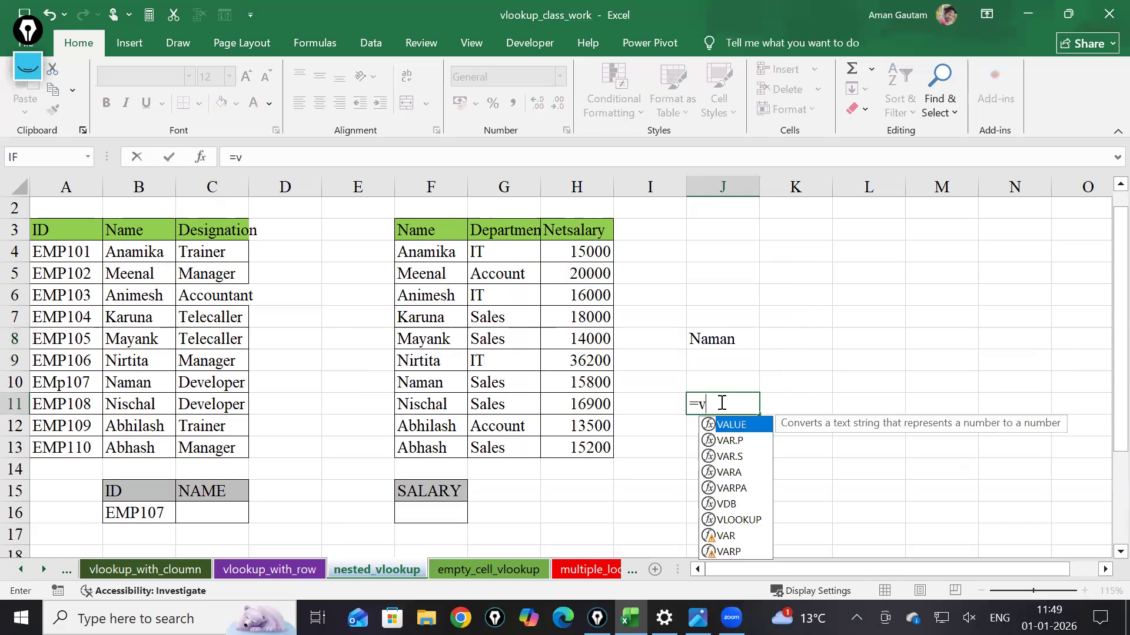
type("l")
key("Tab")
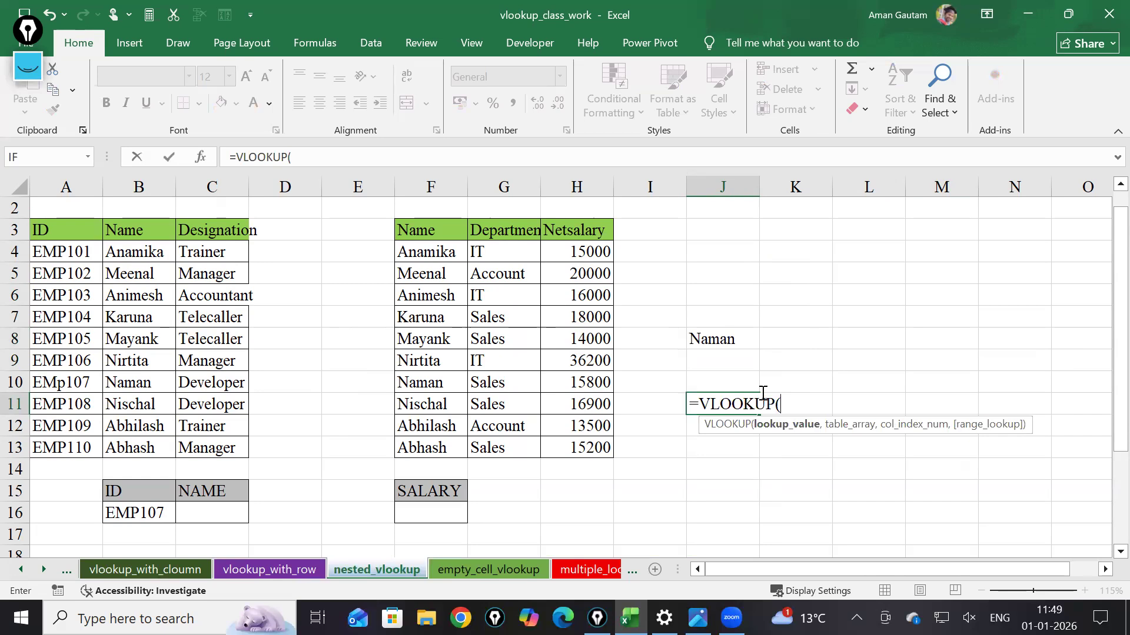
left_click(738, 339)
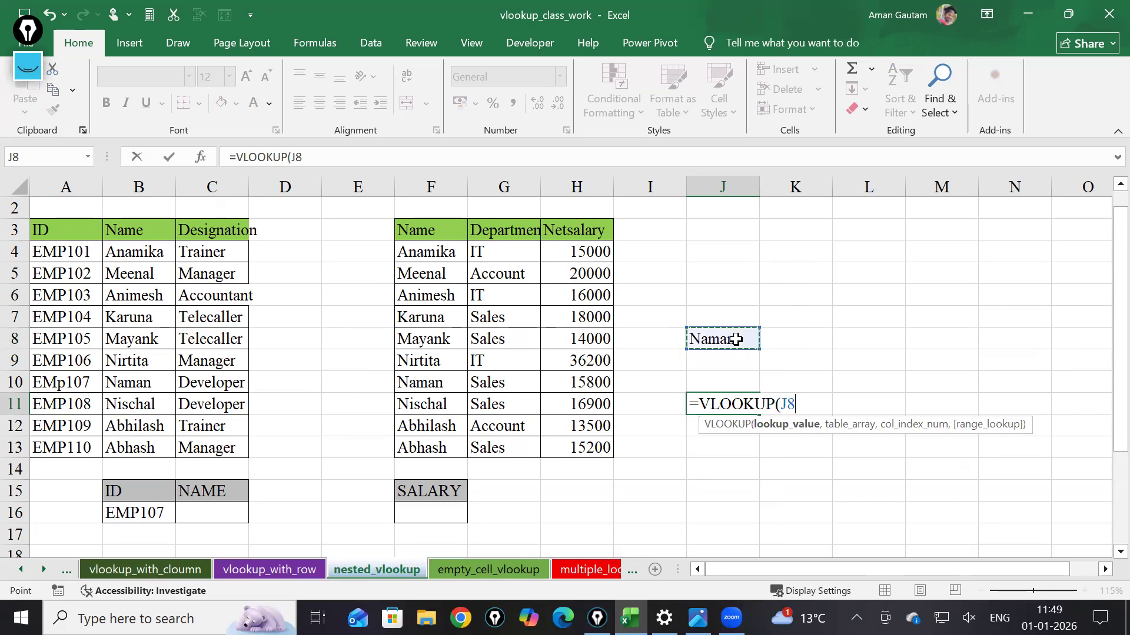
type(",")
left_click_drag(445, 240, 596, 441)
key("F4")
type(",")
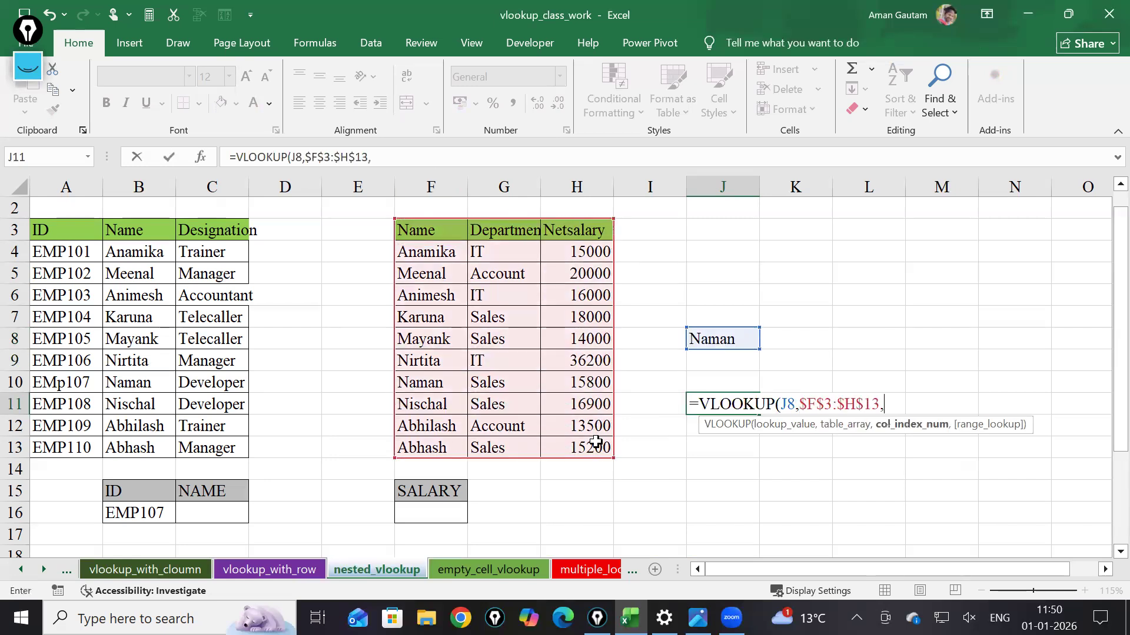
type("3,")
type("0)")
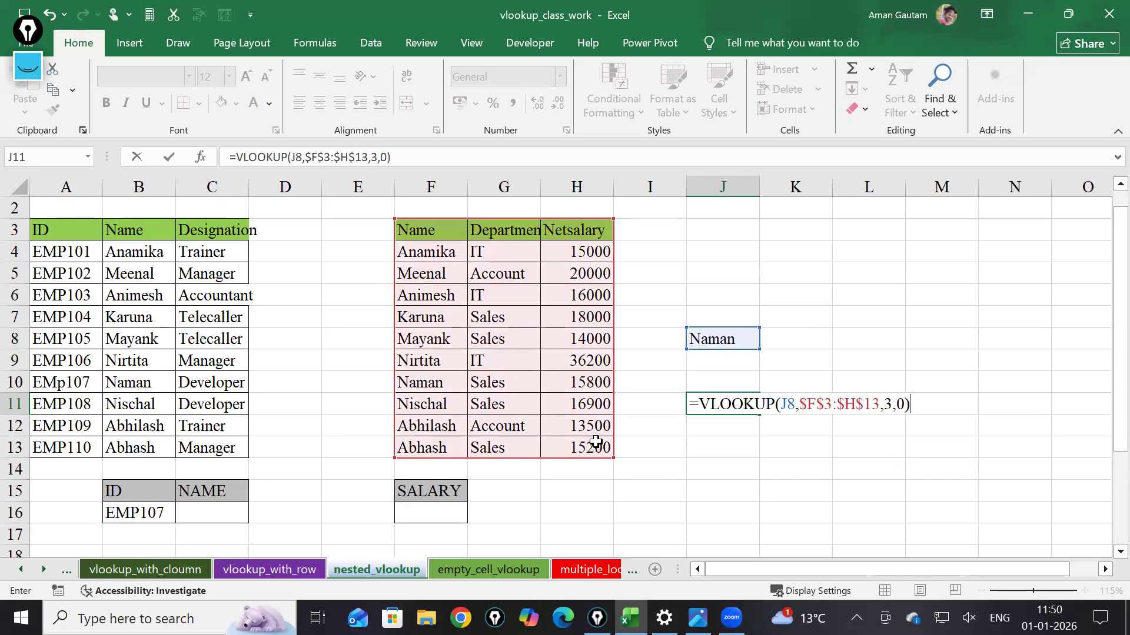
key("Return")
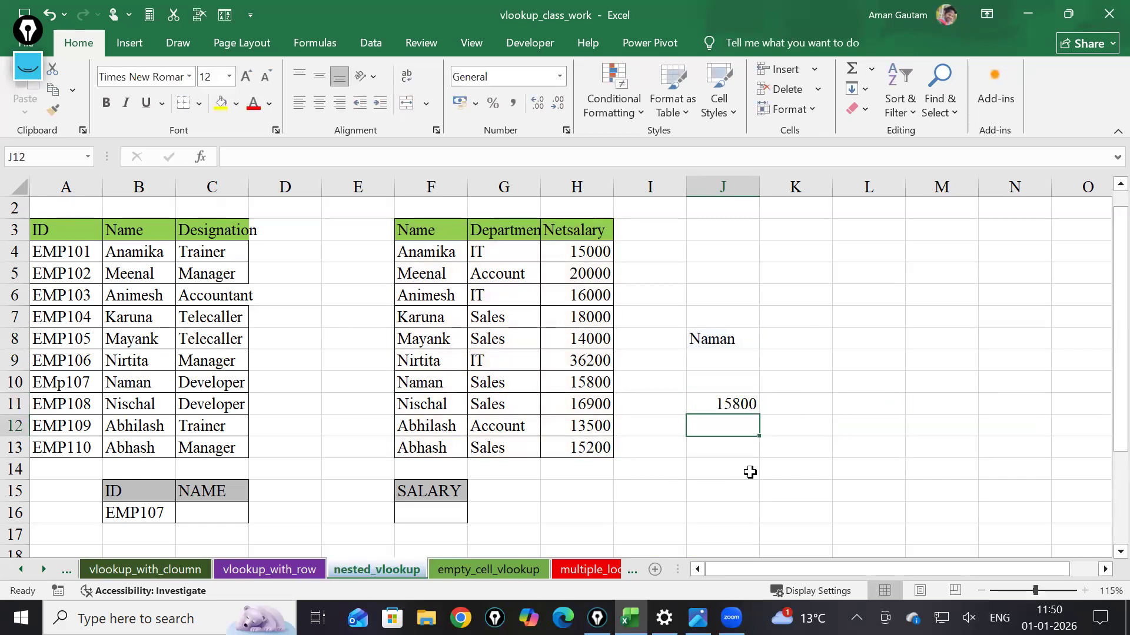
Examine the J8 lookup value argument inside the VLOOKUP formula in J11
double_click(706, 404)
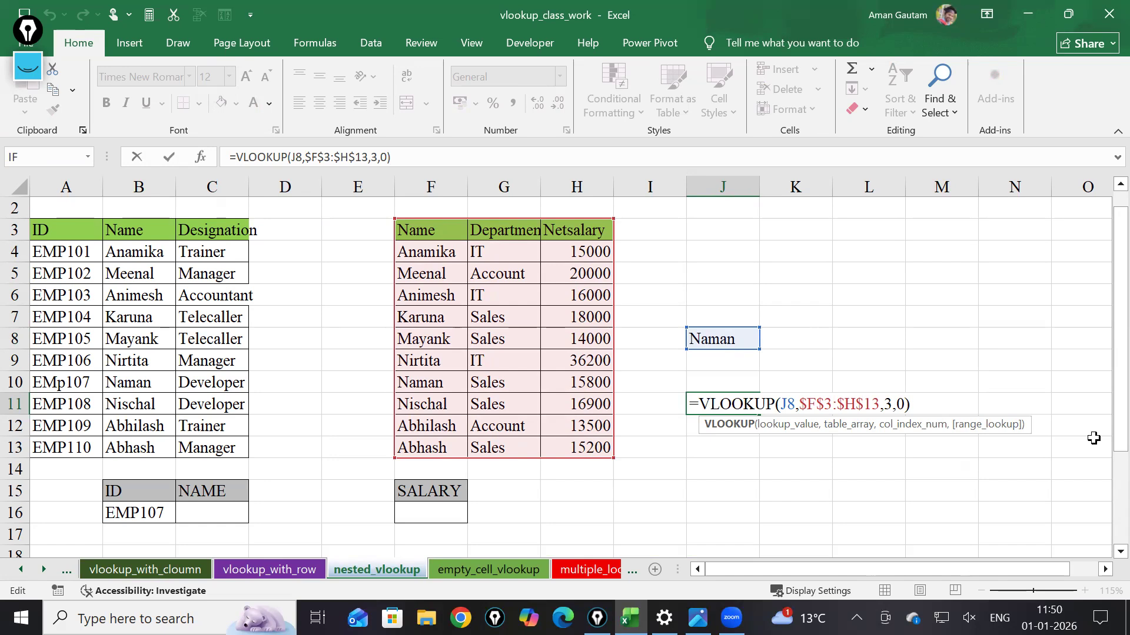
double_click(793, 405)
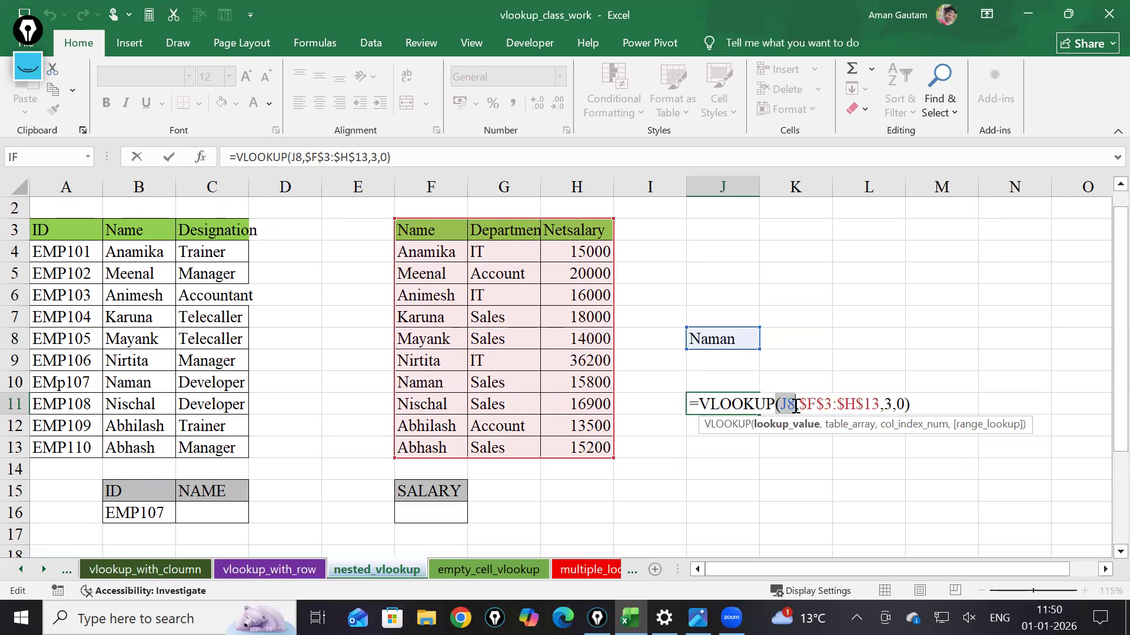
left_click(698, 489)
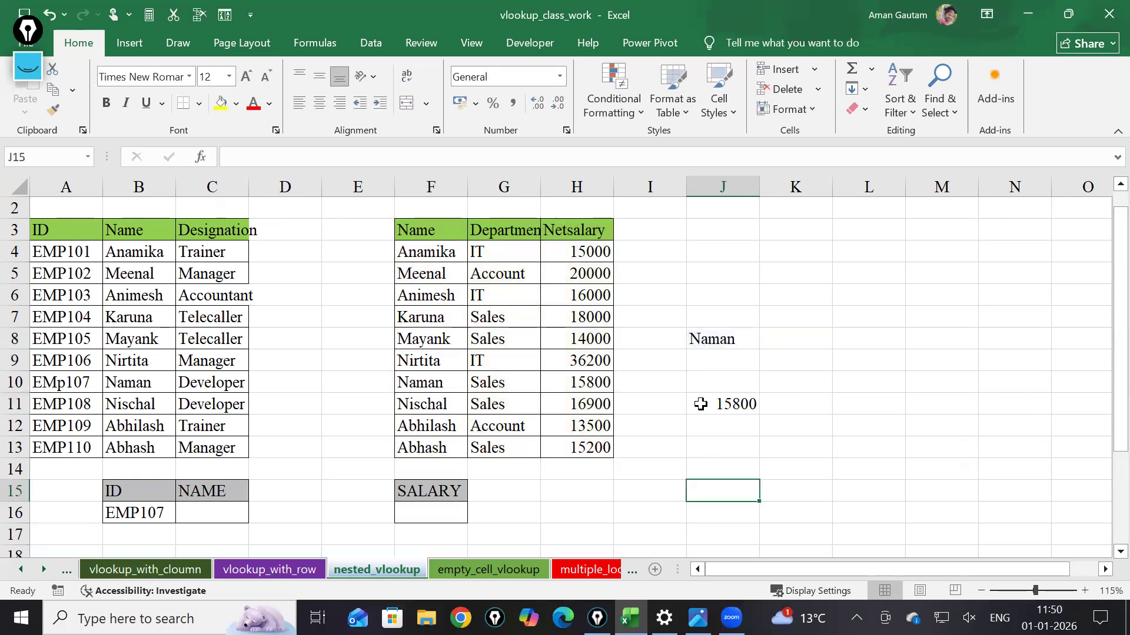
Copy the VLOOKUP expression from J8 without its equals sign, leaving the cell's formula as it was
left_click(700, 404)
left_click(723, 348)
double_click(727, 347)
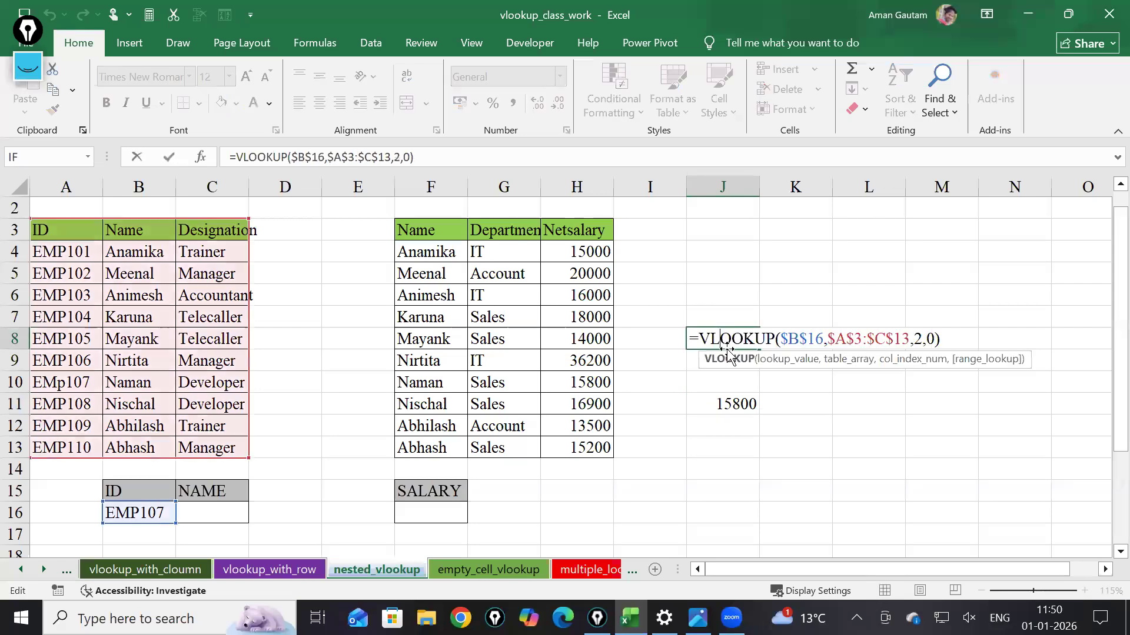
left_click_drag(698, 339, 950, 321)
key("ctrl+c")
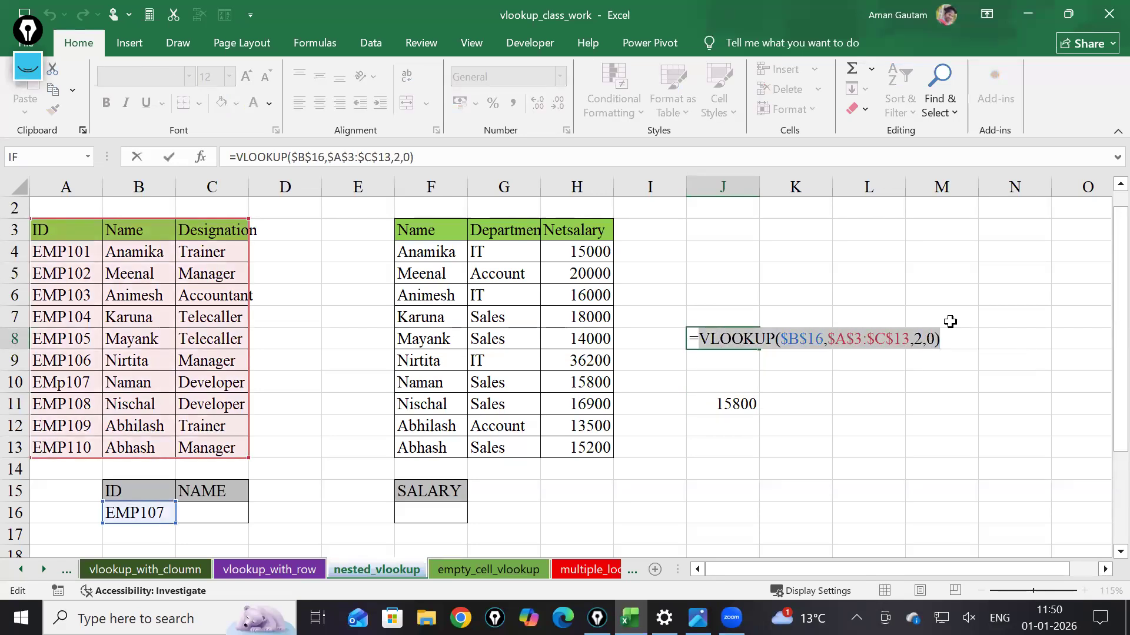
left_click(745, 427)
left_click(724, 465)
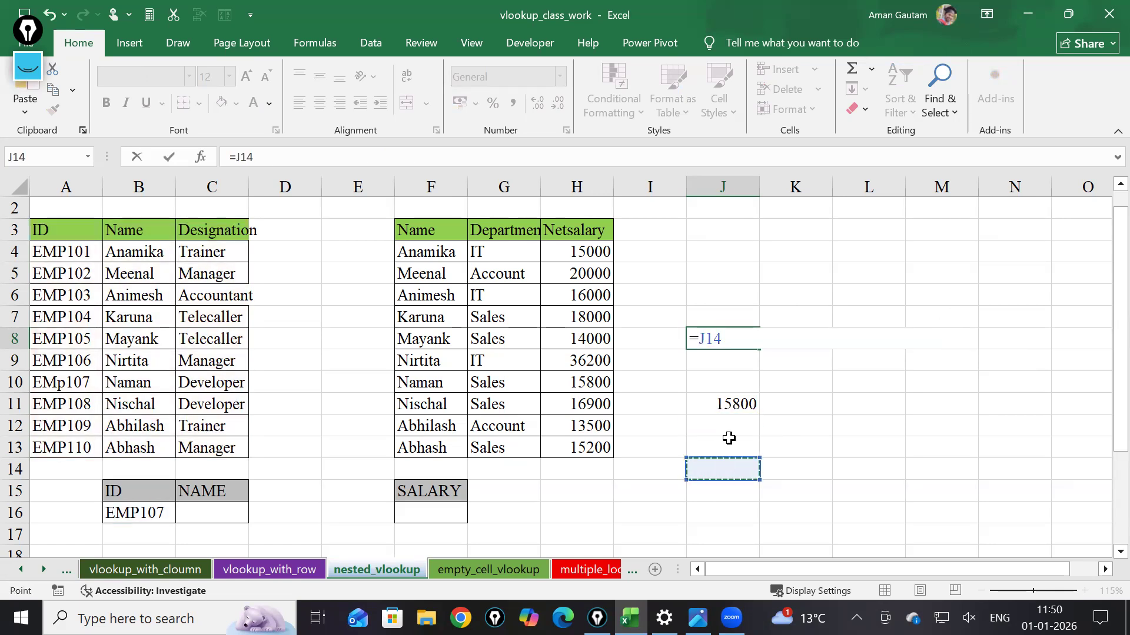
key("Escape")
Replace the J8 reference in the J11 formula with the copied VLOOKUP($B$16,$A$3:$C$13,2,0)
left_click(729, 438)
double_click(729, 404)
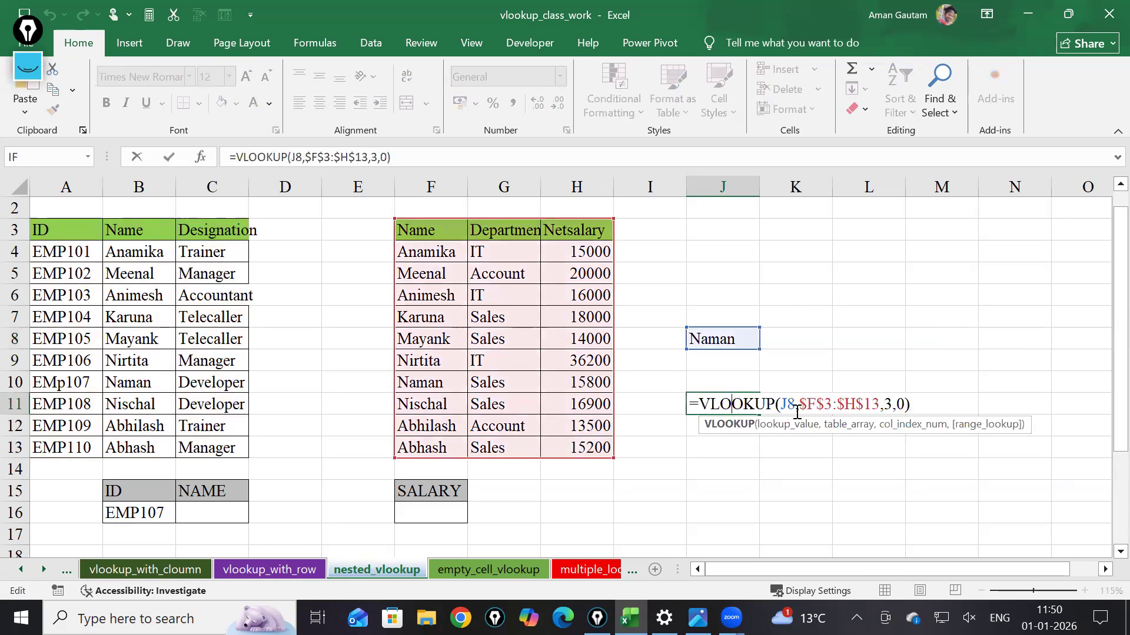
left_click_drag(795, 406, 783, 406)
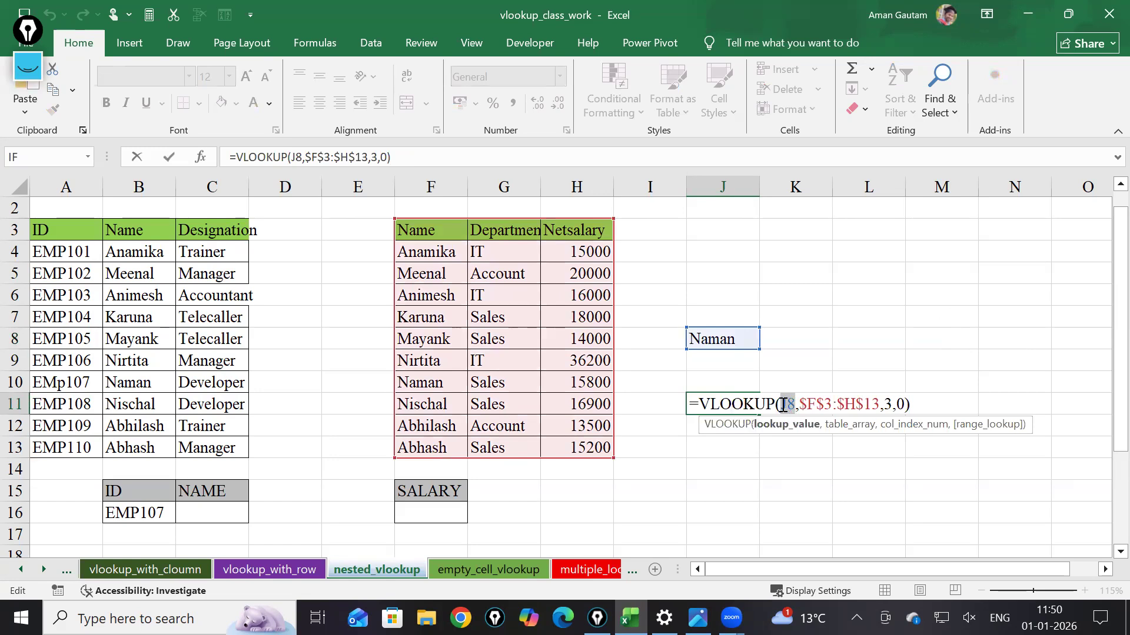
key("ctrl+v")
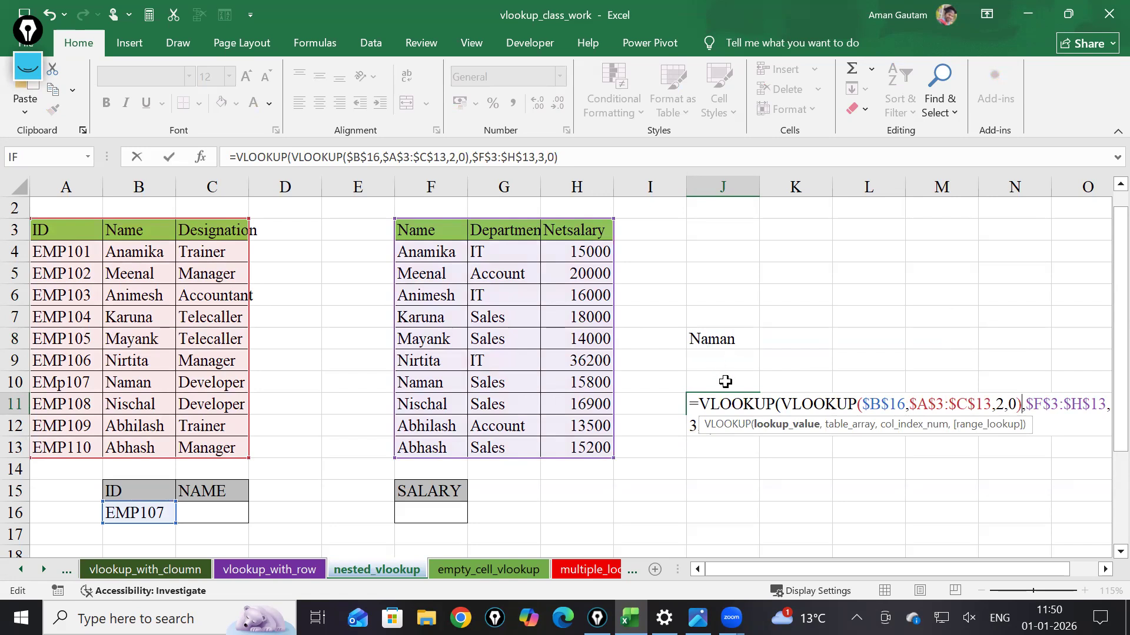
Prefix the nested formula in J11 with an apostrophe so the cell stores it as text
left_click(691, 407)
type("'")
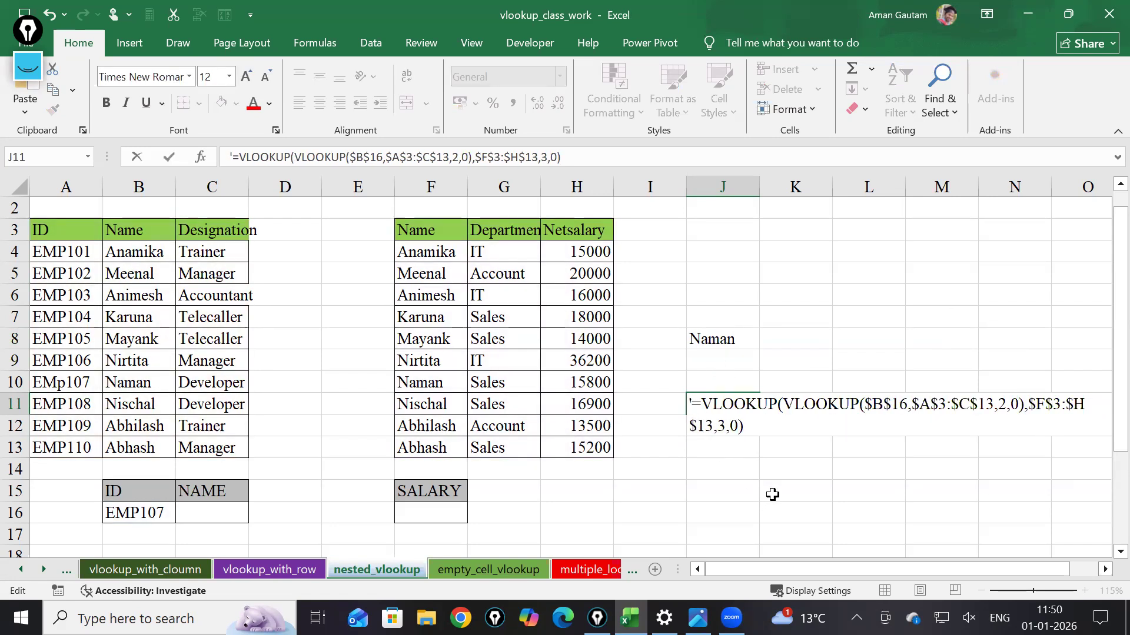
left_click(762, 488)
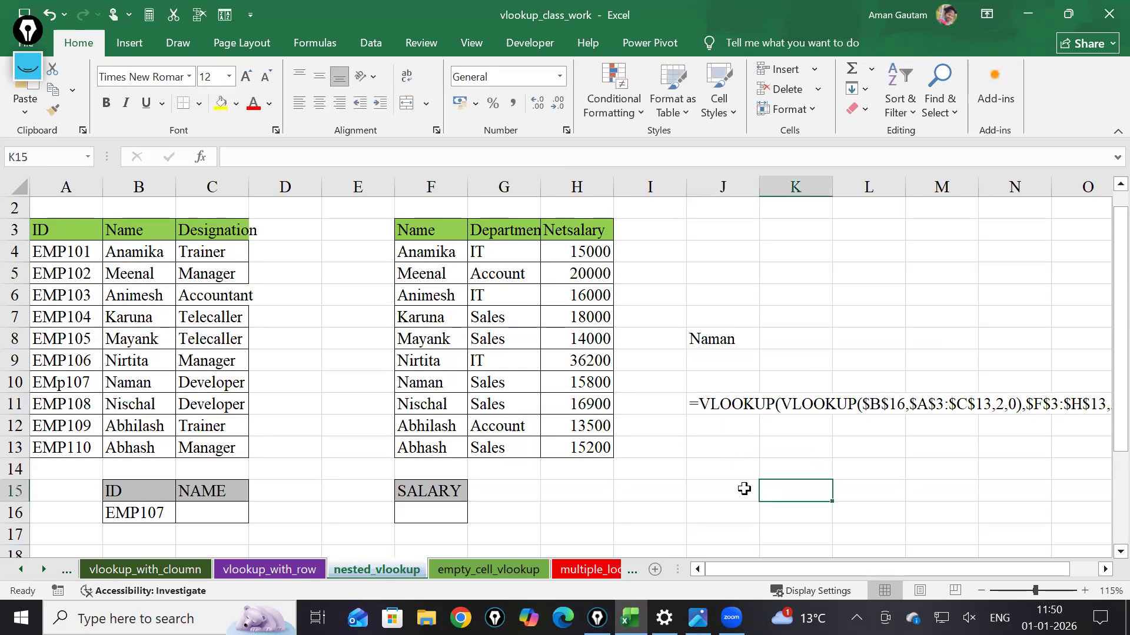
Remove the apostrophe while editing J11 to examine the inner VLOOKUP used as the lookup value, then discard the edit
scroll(746, 489, "up", 7)
double_click(796, 364)
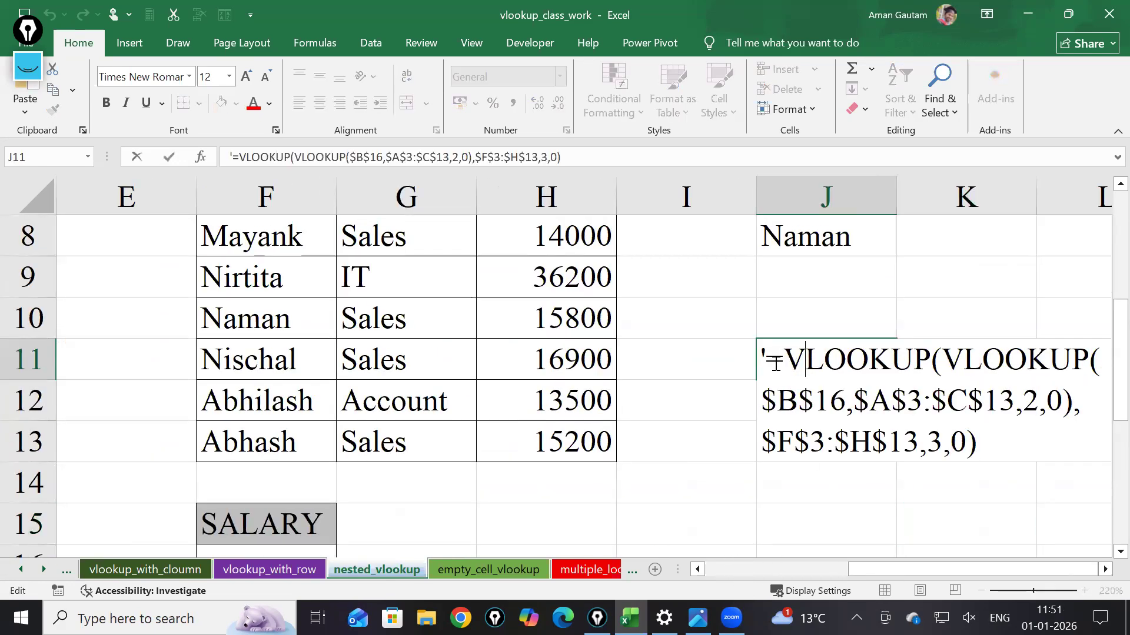
key("BackSpace")
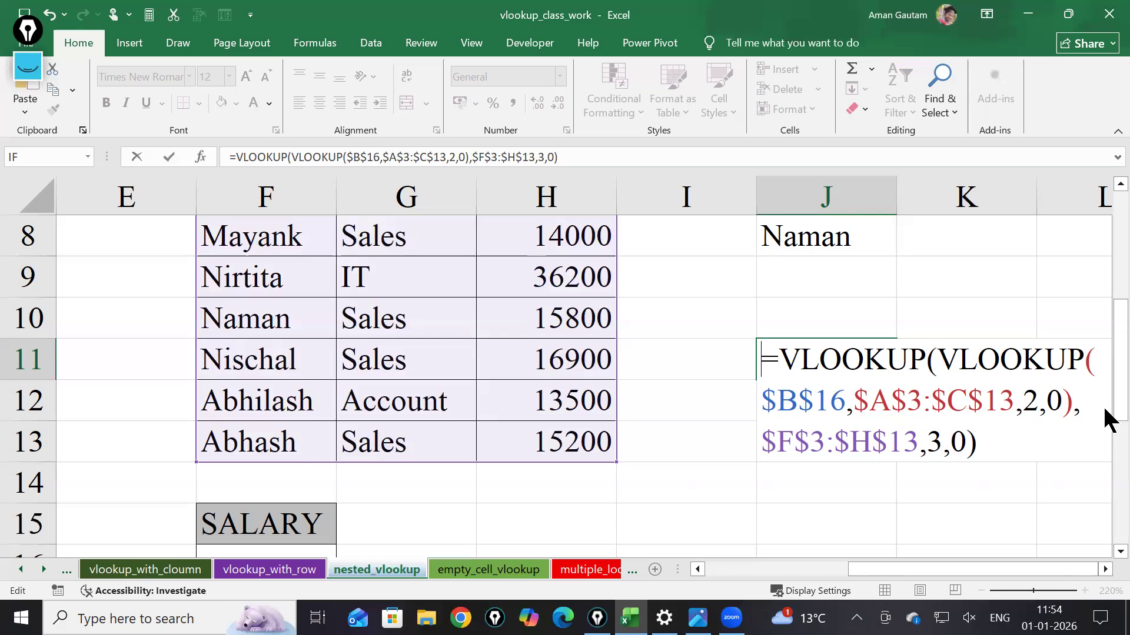
left_click_drag(938, 361, 1057, 408)
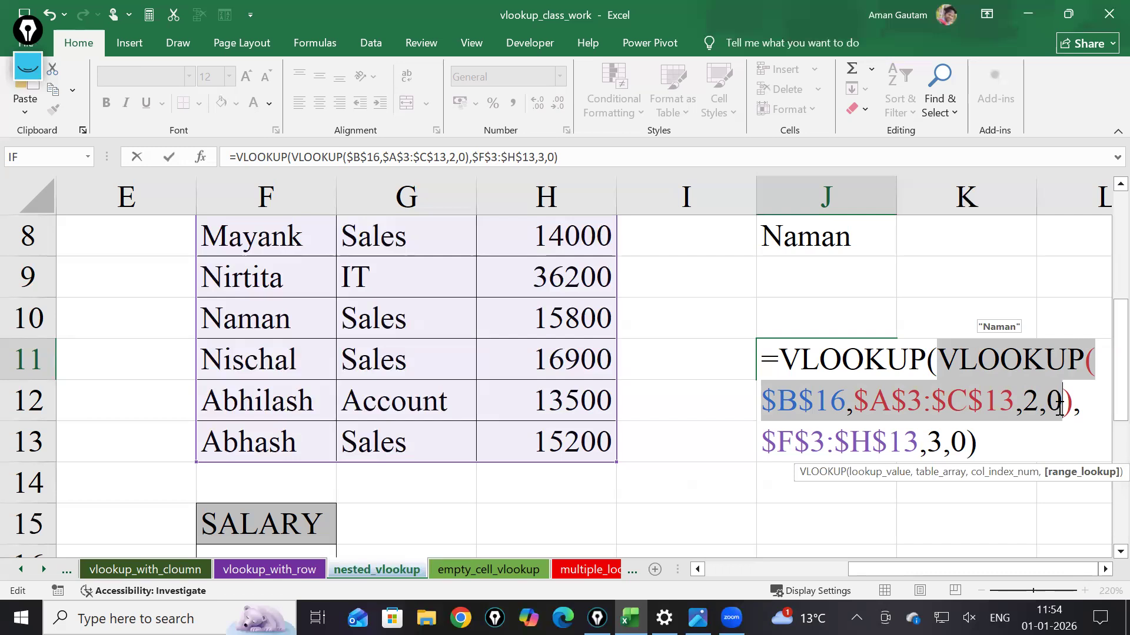
left_click(466, 571)
left_click(341, 383)
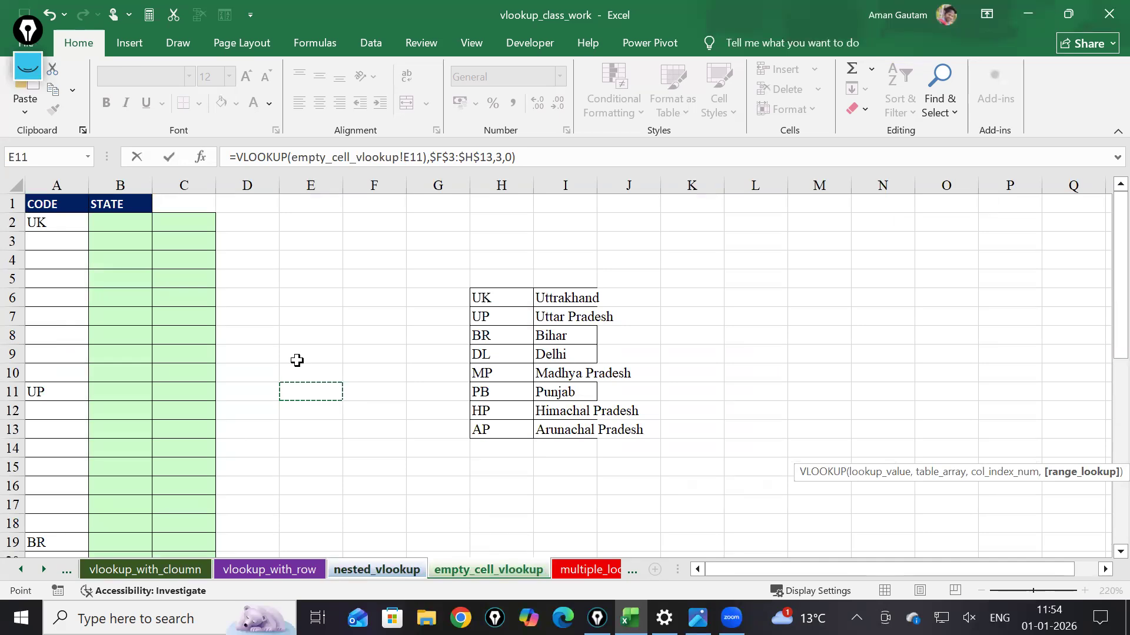
key("Escape")
left_click(489, 541)
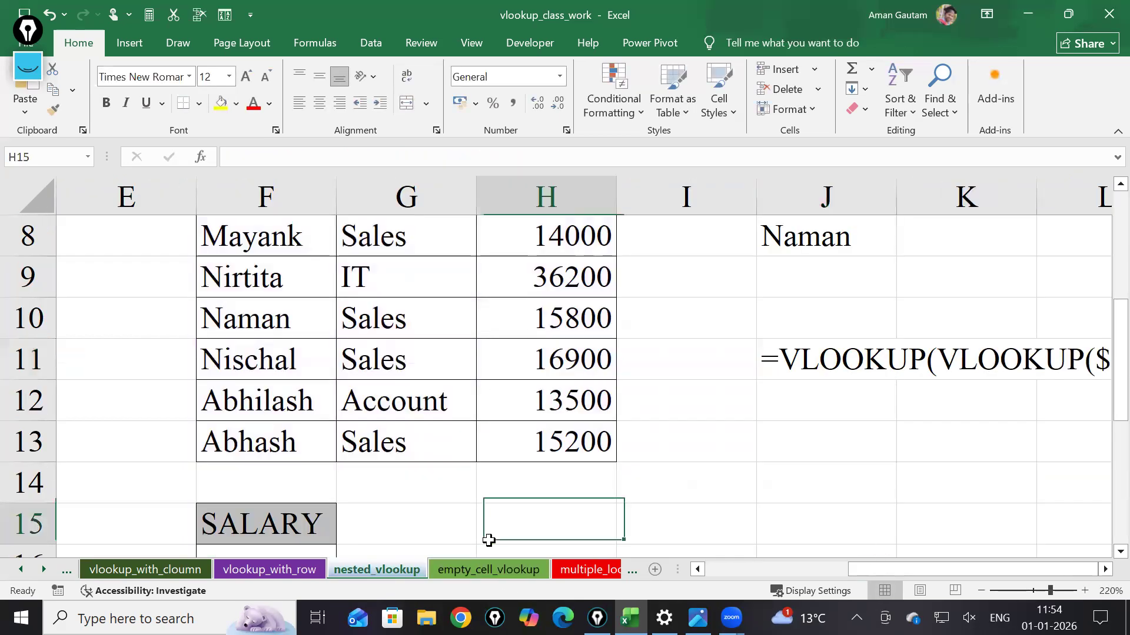
left_click(548, 490)
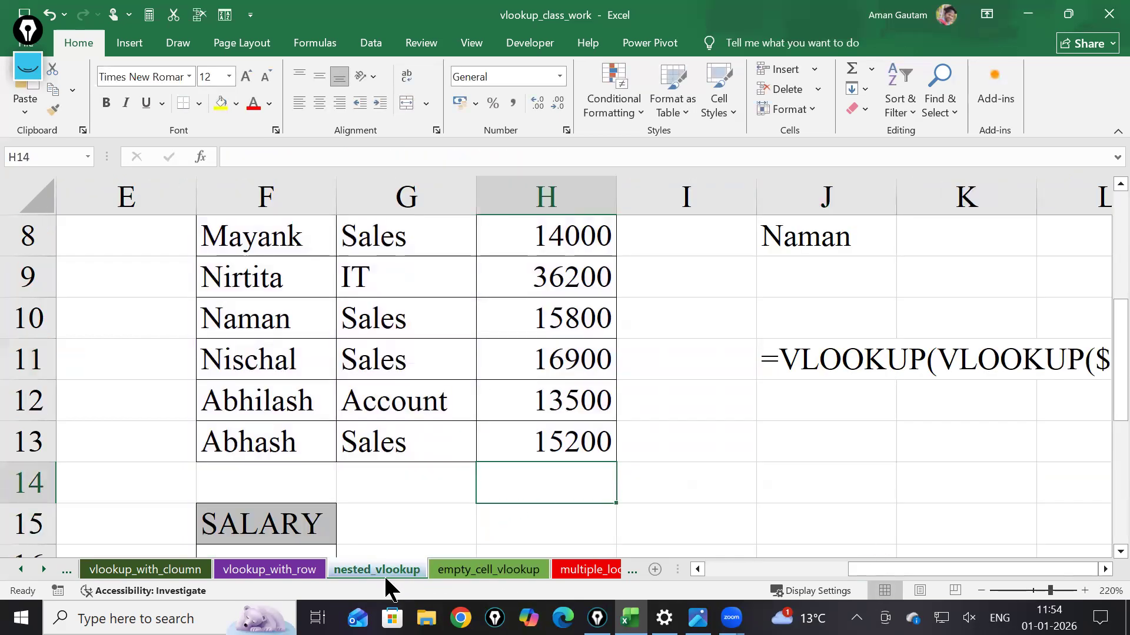
Open the empty_cell_vlookup sheet and examine the CODE and STATE columns alongside the state code table
left_click(478, 571)
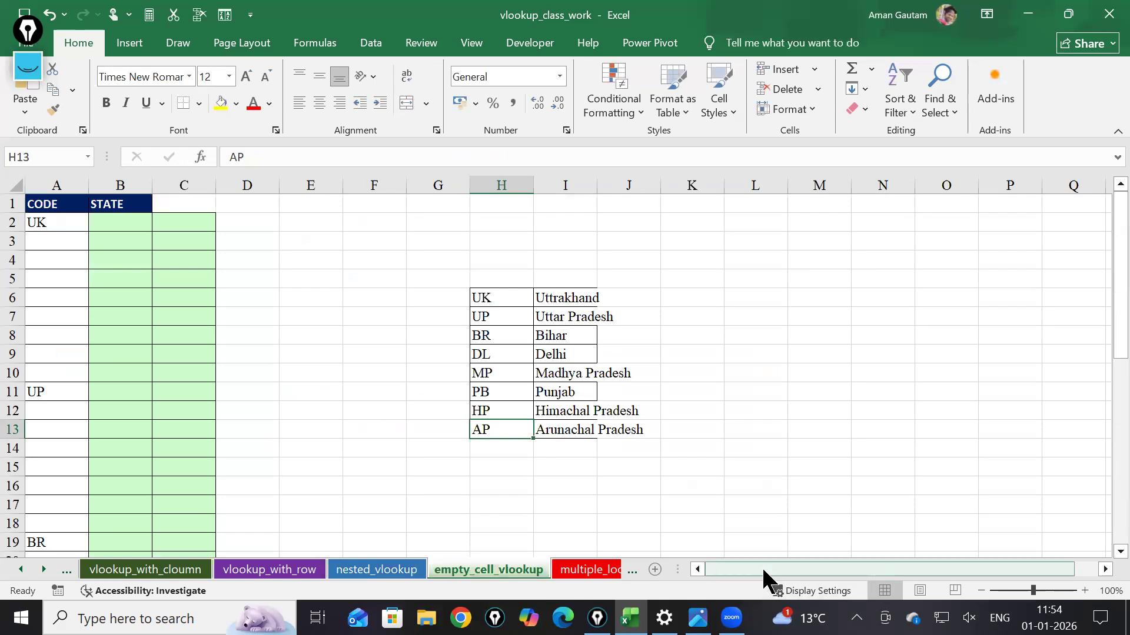
scroll(388, 373, "up", 3)
scroll(404, 422, "up", 1)
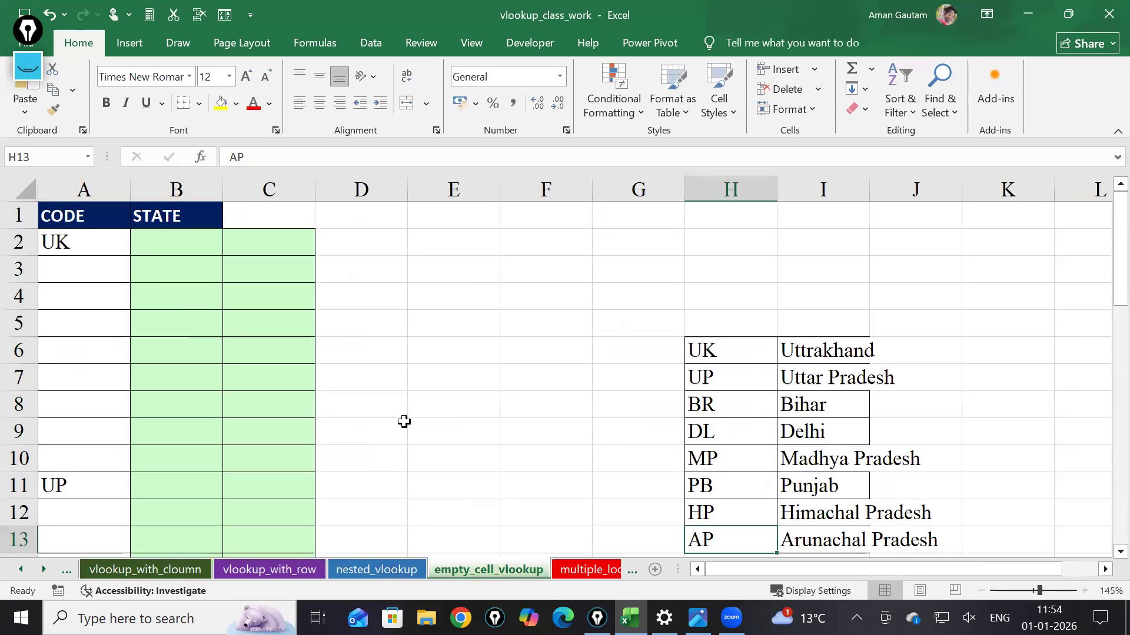
scroll(267, 394, "up", 2)
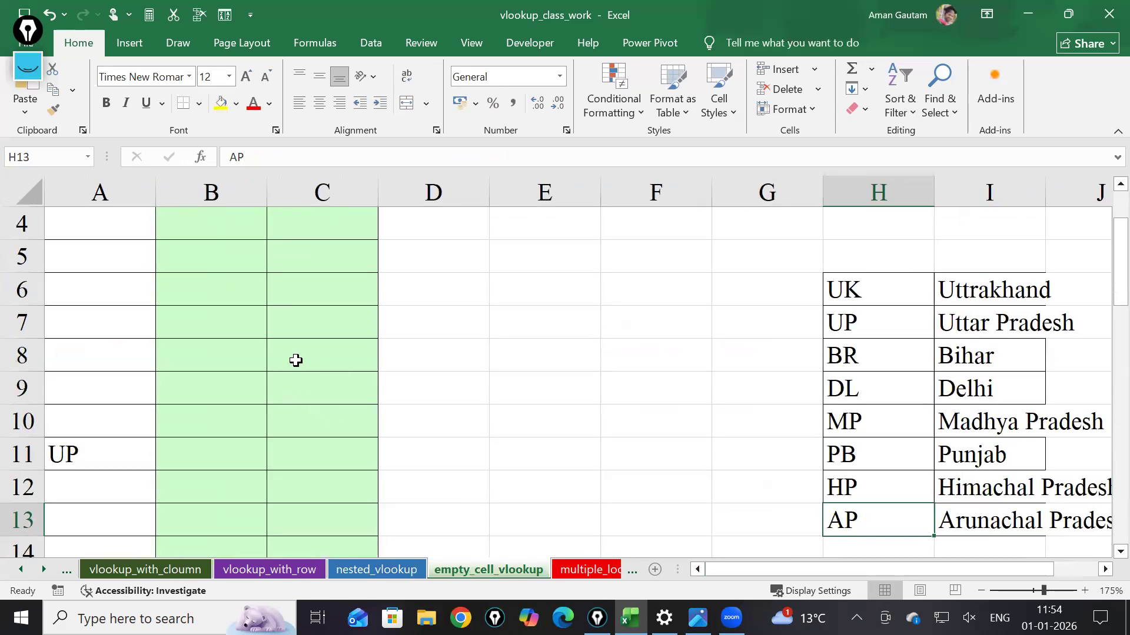
scroll(247, 312, "up", 1)
left_click(192, 261)
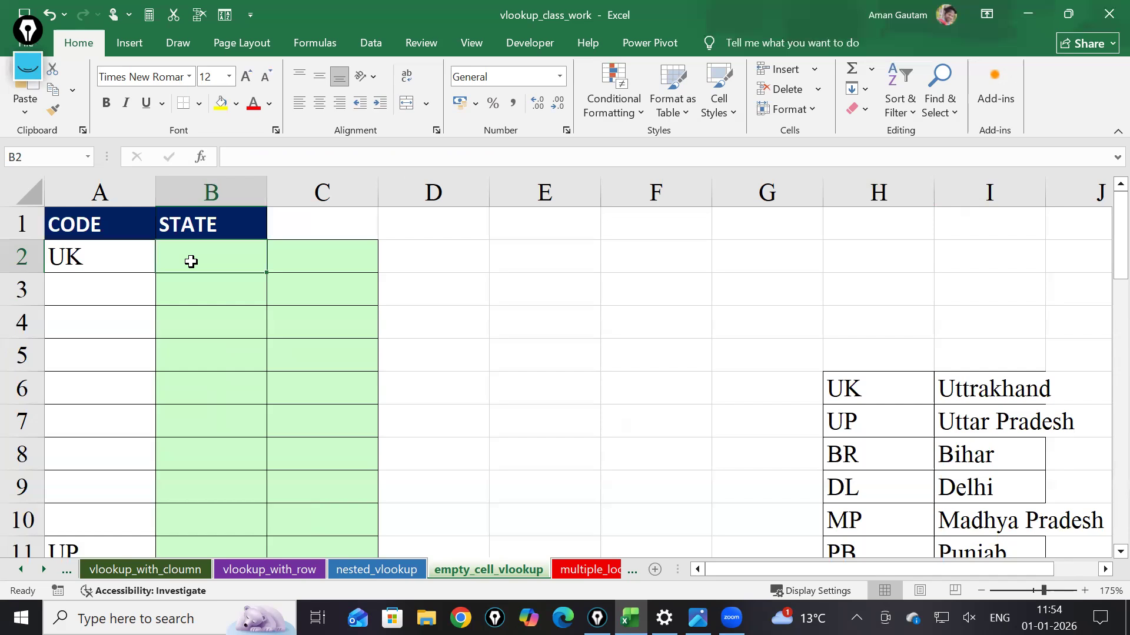
scroll(196, 276, "down", 1)
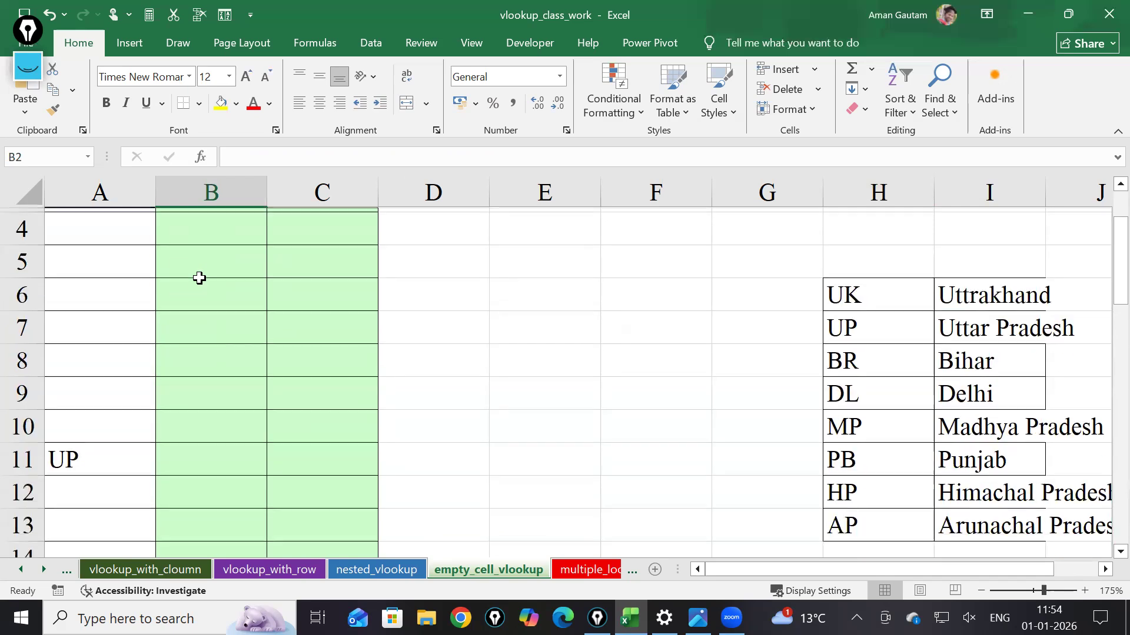
scroll(213, 321, "down", 1)
scroll(212, 353, "up", 1)
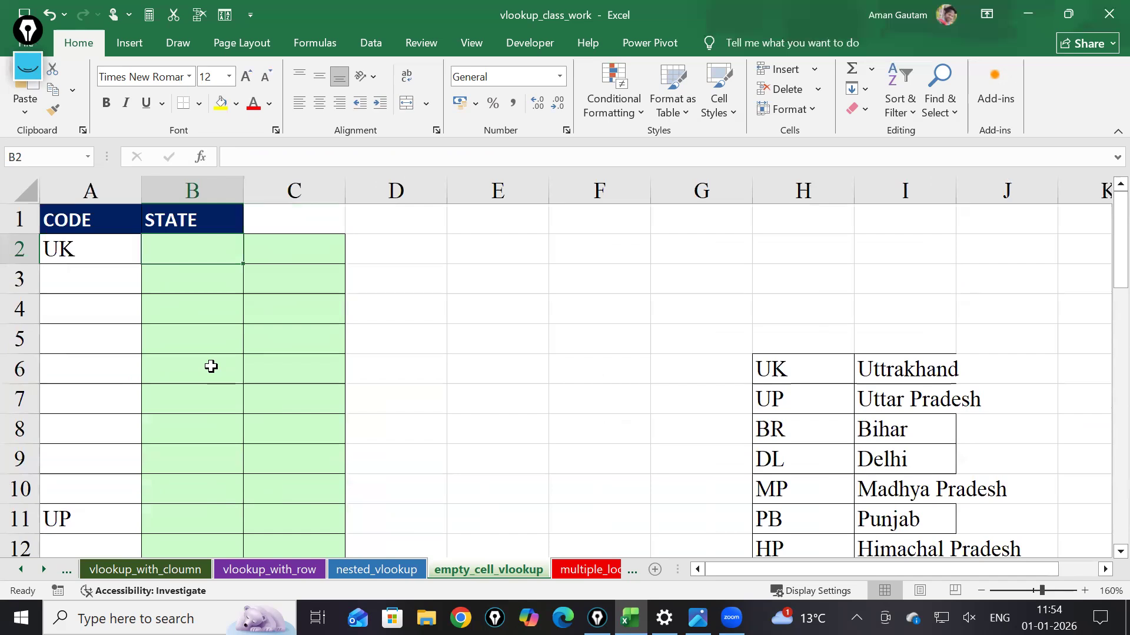
left_click(95, 250)
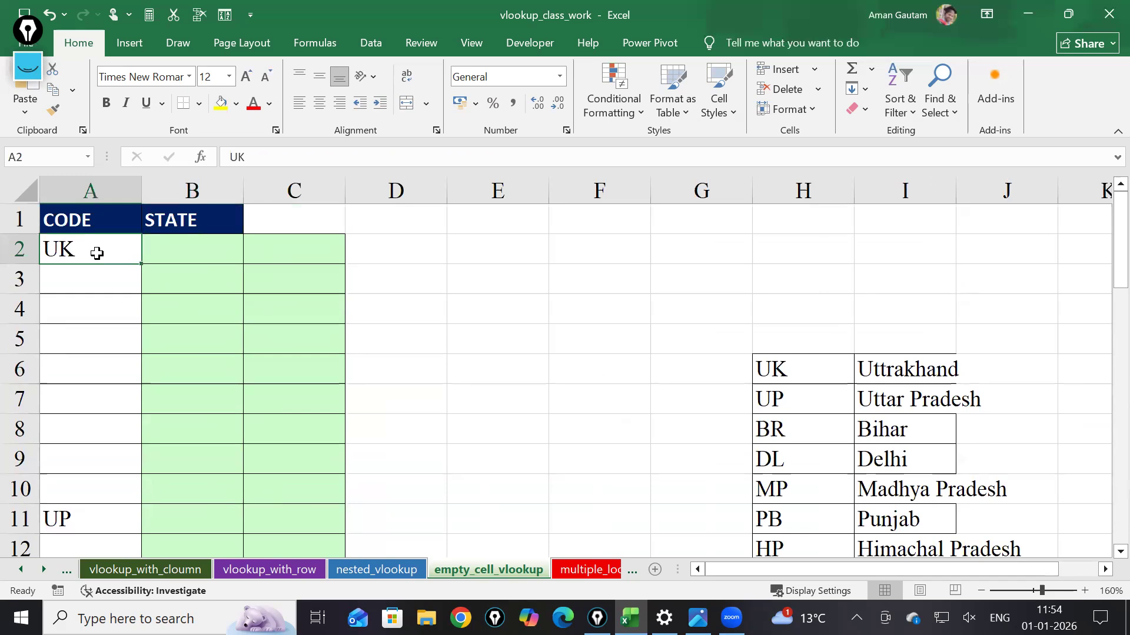
left_click(194, 250)
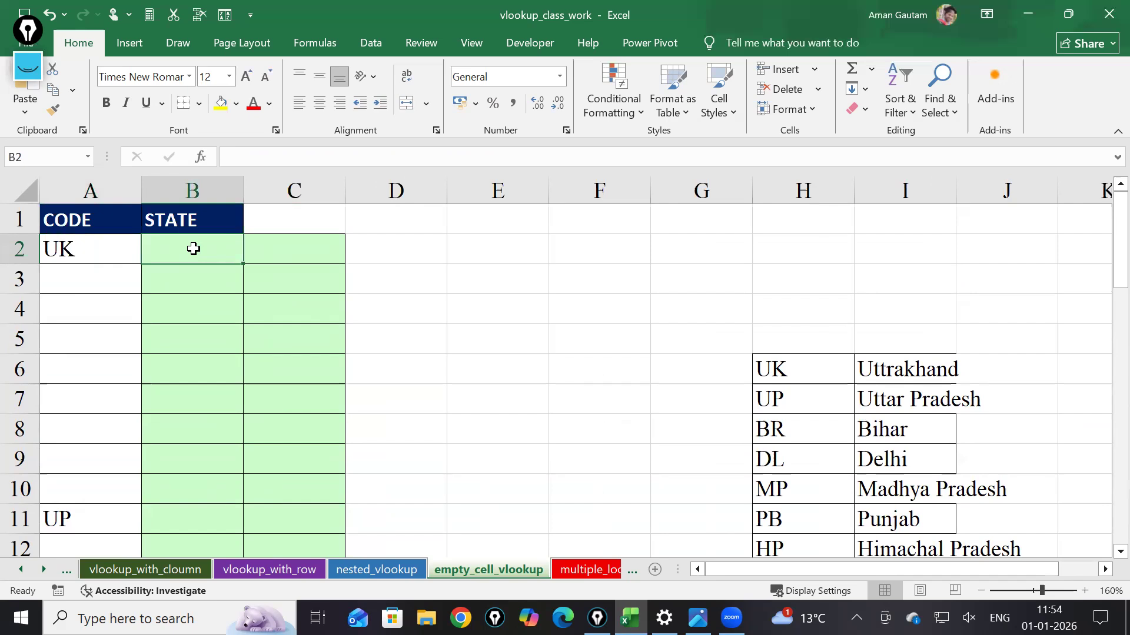
left_click_drag(238, 263, 236, 413)
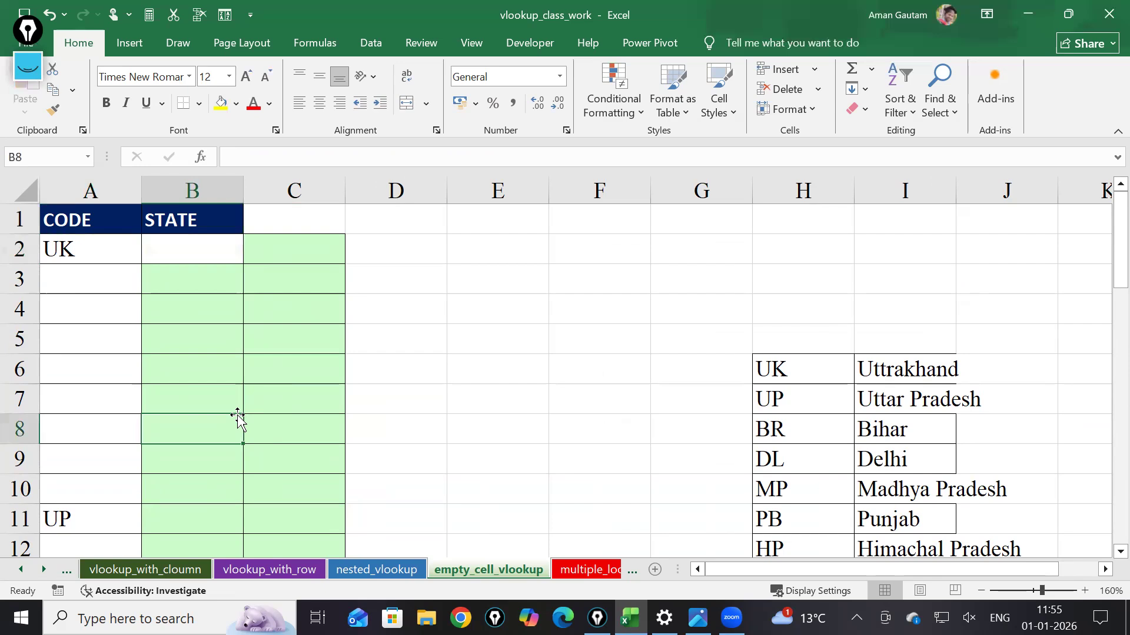
left_click(199, 252)
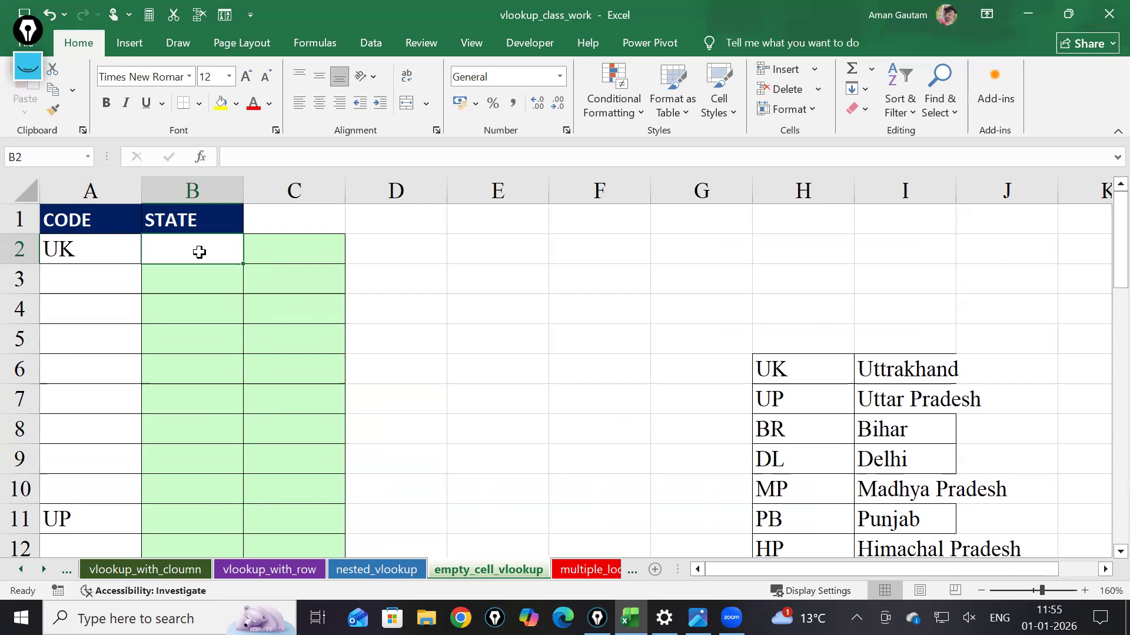
left_click(205, 477)
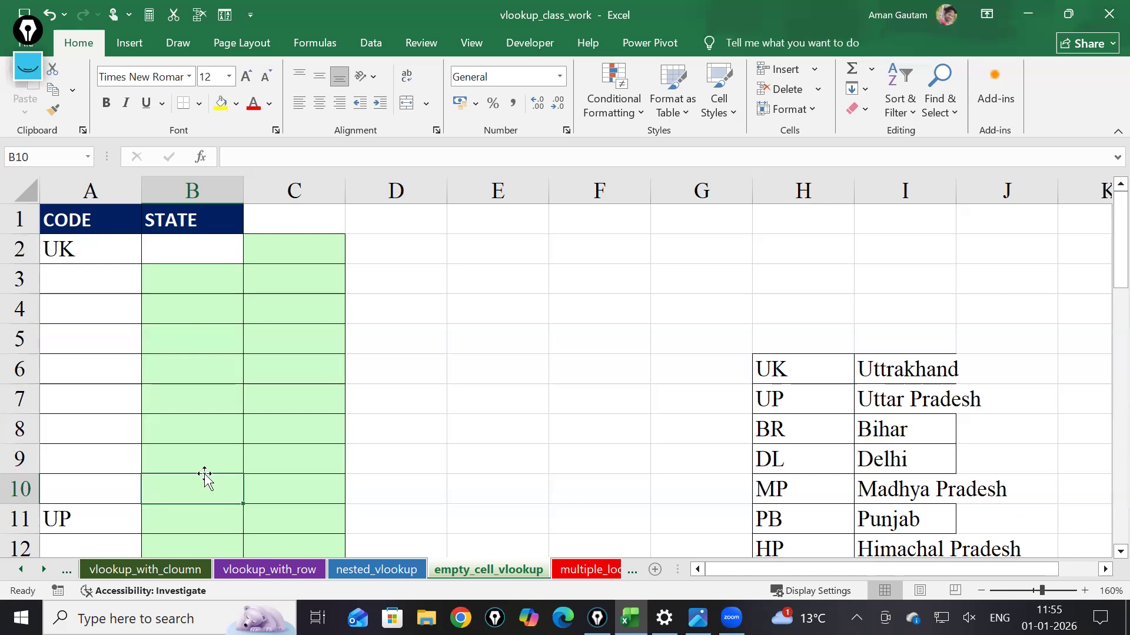
left_click(433, 375)
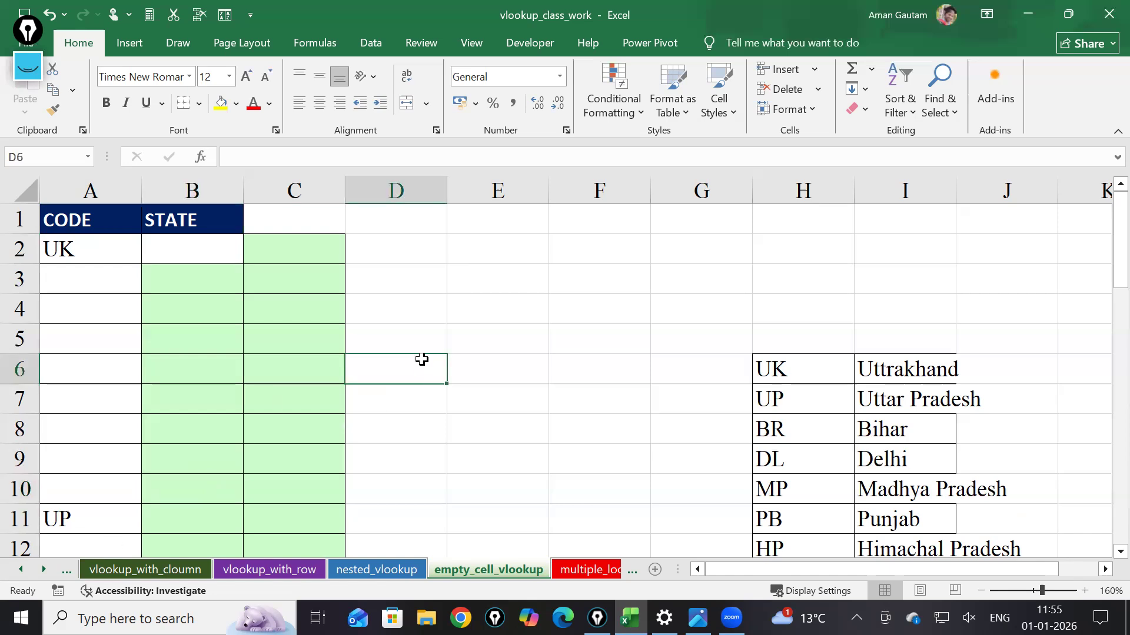
key("ctrl+z")
Copy the state name Uttrakhand from I6 into B2, beside the UK code
left_click(83, 249)
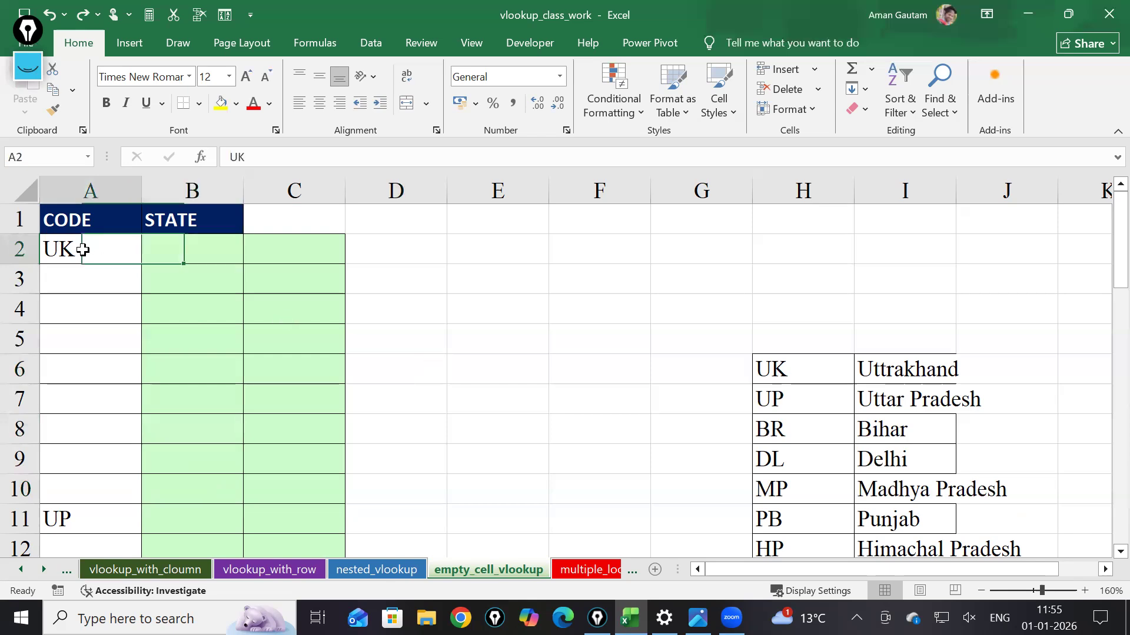
scroll(895, 337, "down", 1)
scroll(903, 398, "up", 1)
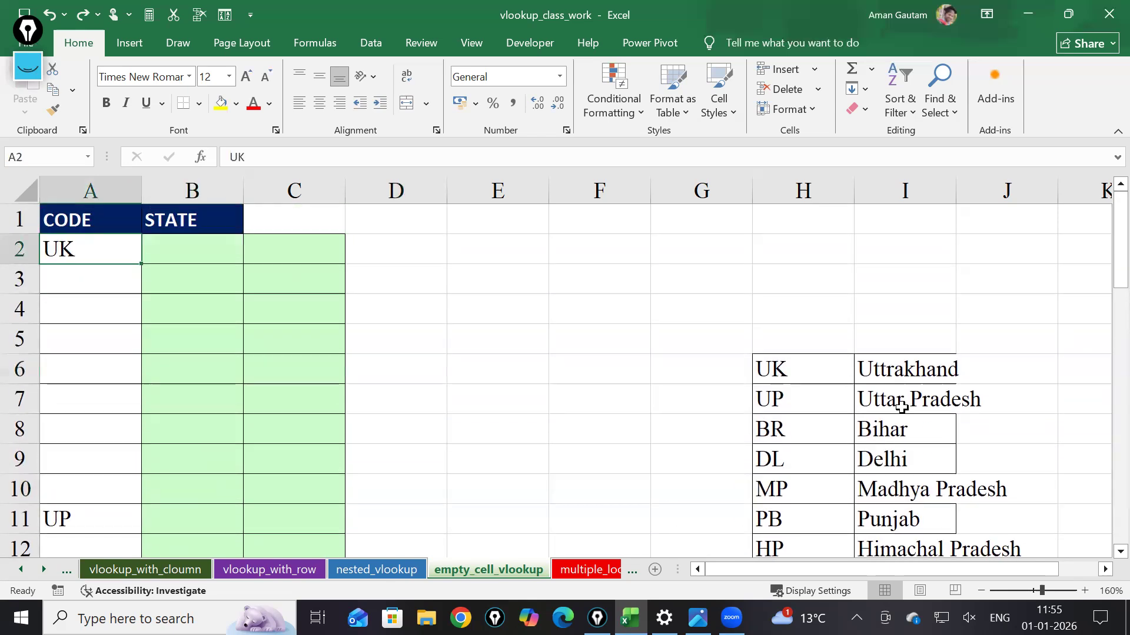
left_click(911, 370)
key("ctrl+c")
left_click(192, 251)
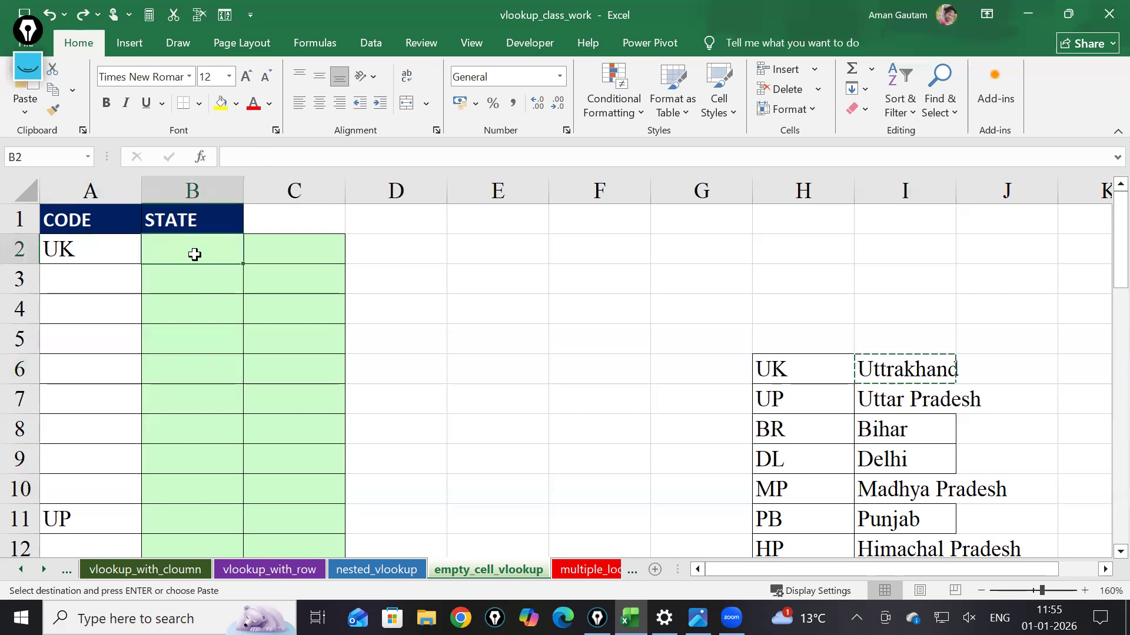
key("ctrl+v")
left_click(270, 346)
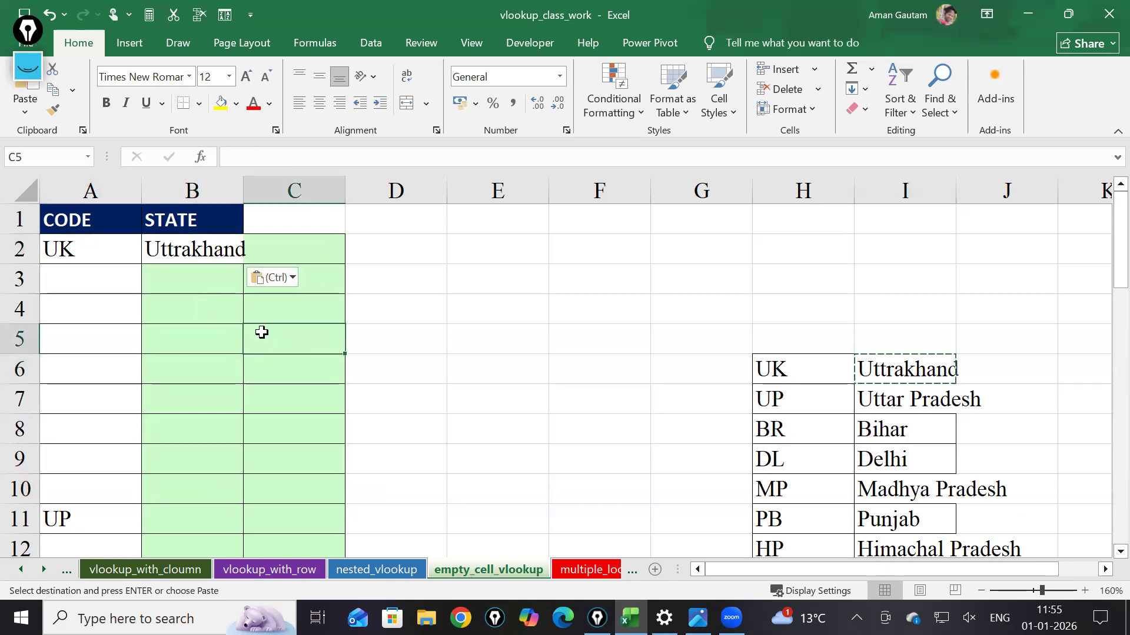
Fill Uttrakhand from B2 down through B10 and autofit the width of column B
left_click(201, 257)
left_click_drag(243, 264, 217, 493)
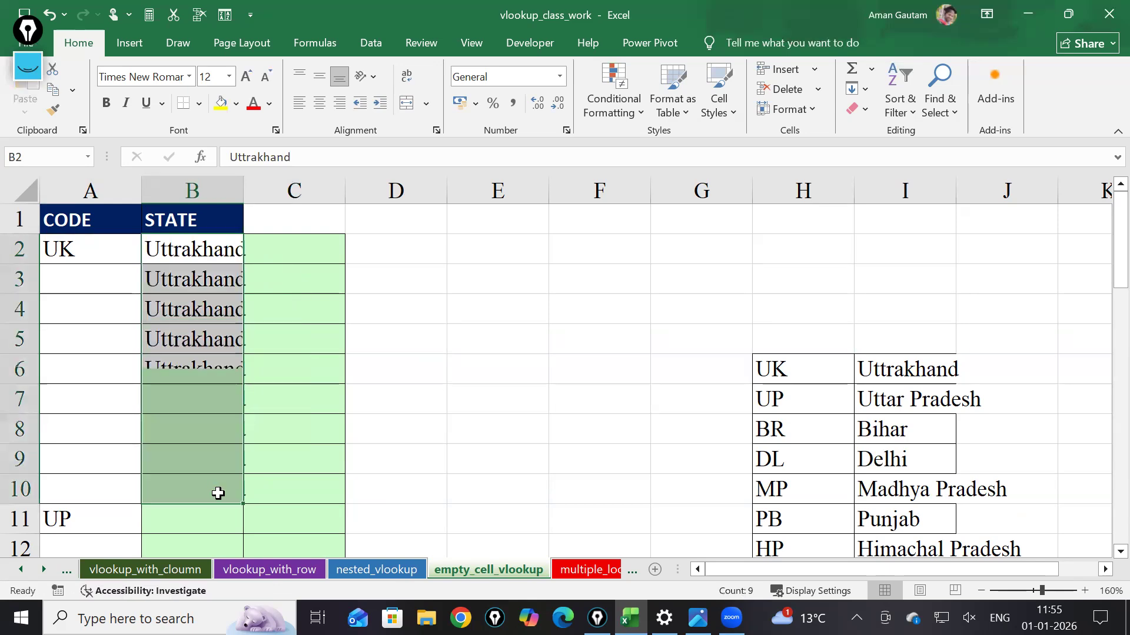
double_click(243, 187)
Copy Uttar Pradesh from I7 into B11 beside the UP code and fill it down through B18
scroll(176, 459, "down", 1)
left_click(158, 426)
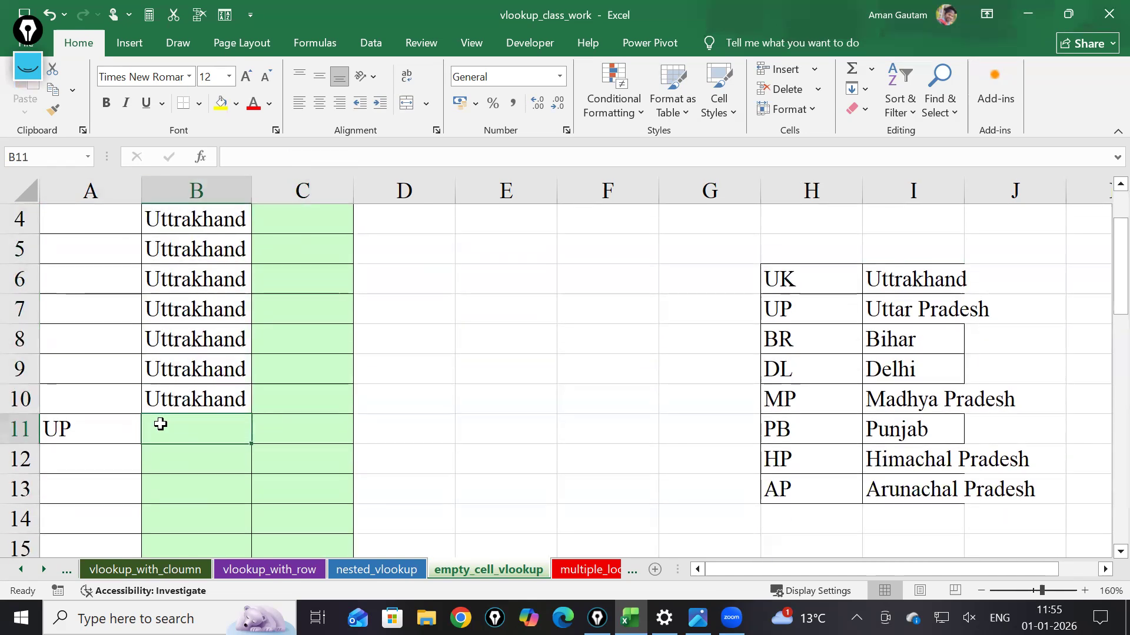
left_click(877, 308)
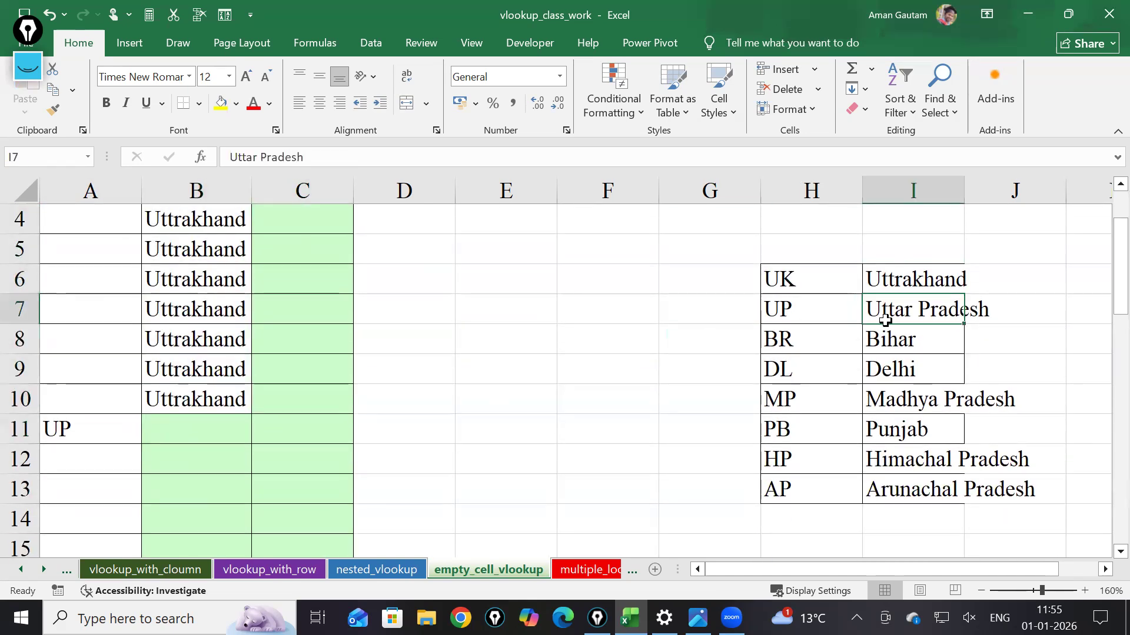
key("ctrl+c")
left_click(203, 435)
key("ctrl+v")
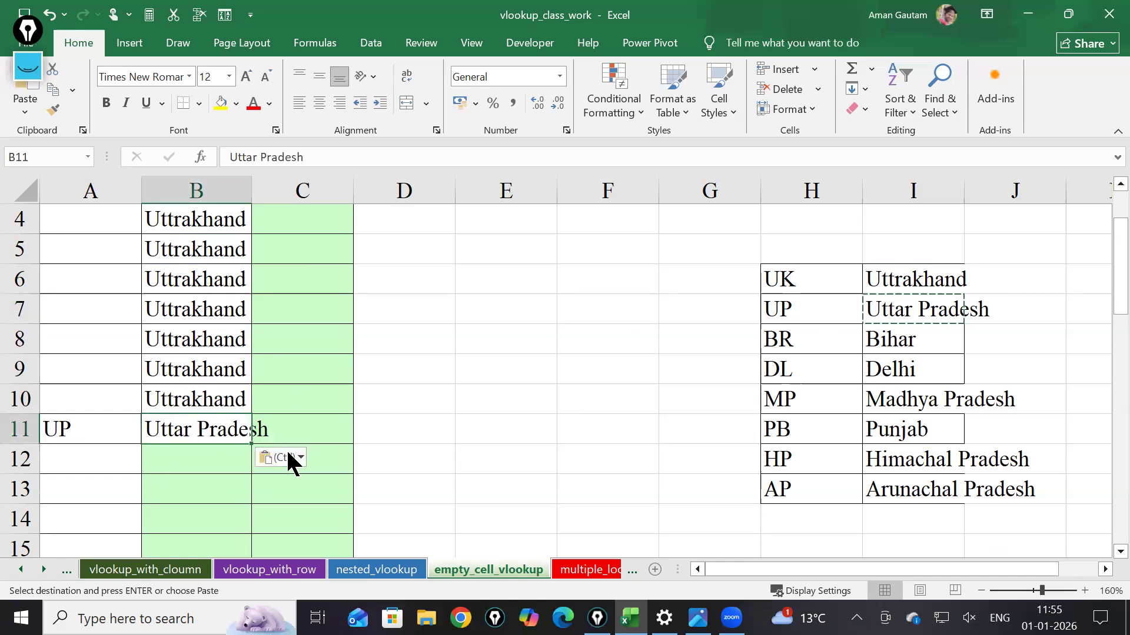
mouse_move(252, 436)
left_mouse_down()
mouse_move(259, 523)
mouse_move(262, 423)
mouse_move(263, 439)
left_mouse_up()
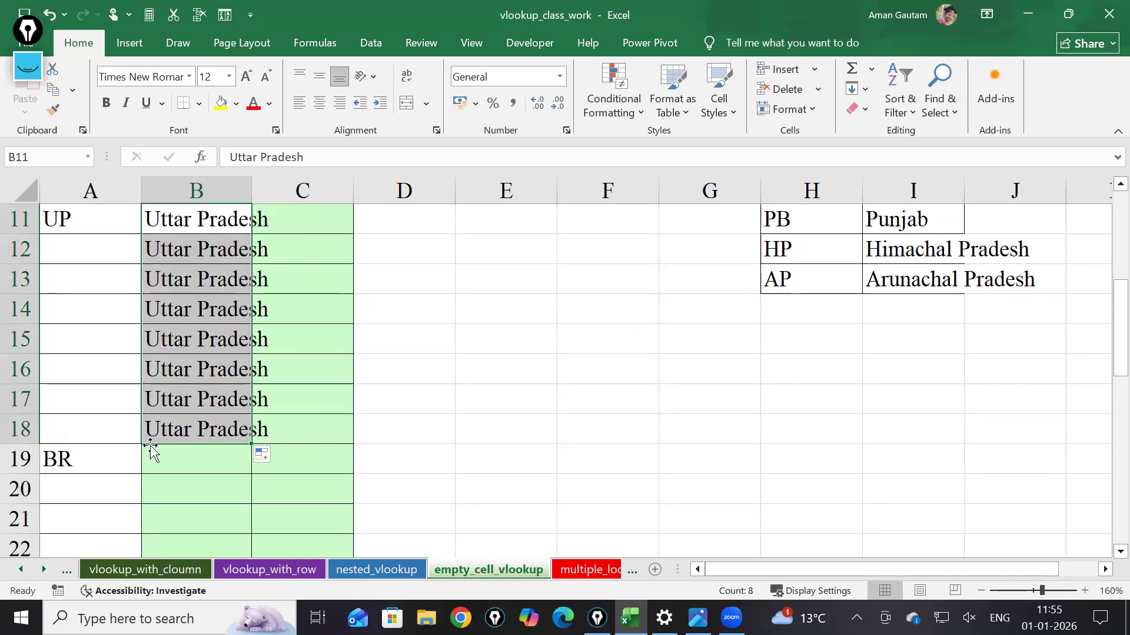
Undo all the manually pasted and filled state names and the width change in column B
left_click(196, 460)
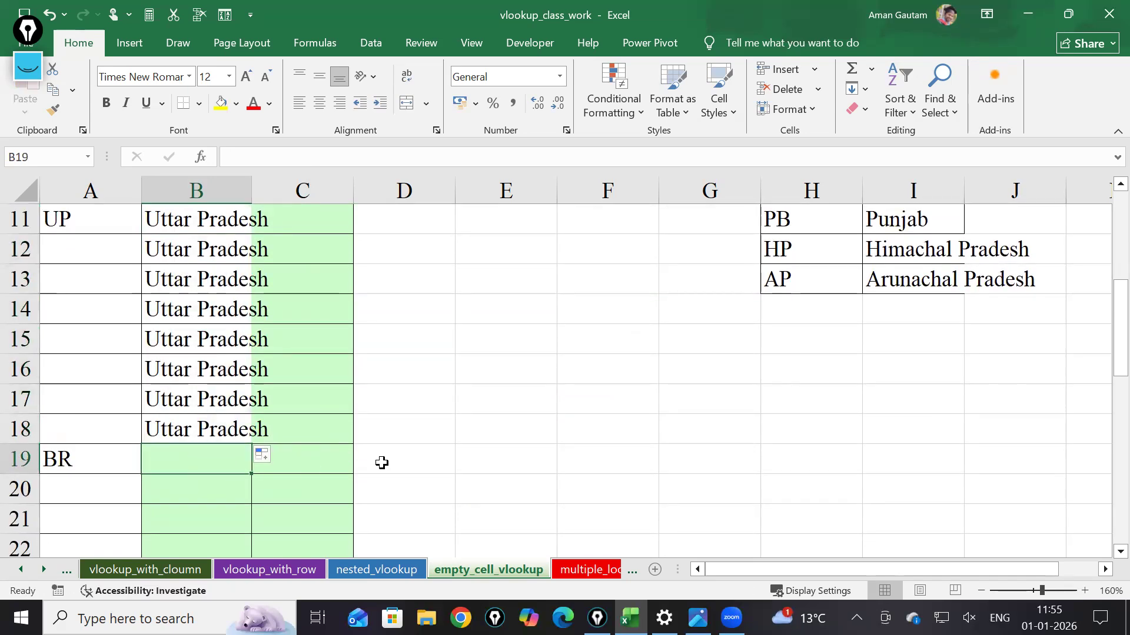
key("ctrl+z")
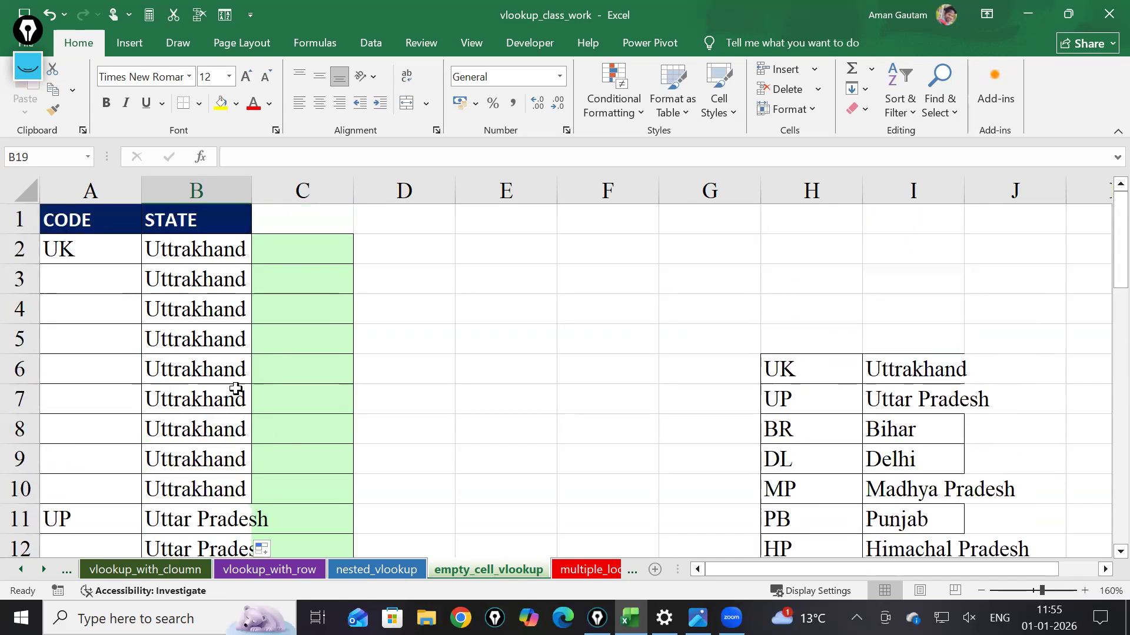
key("ctrl+c")
key("ctrl+z")
scroll(350, 481, "up", 4)
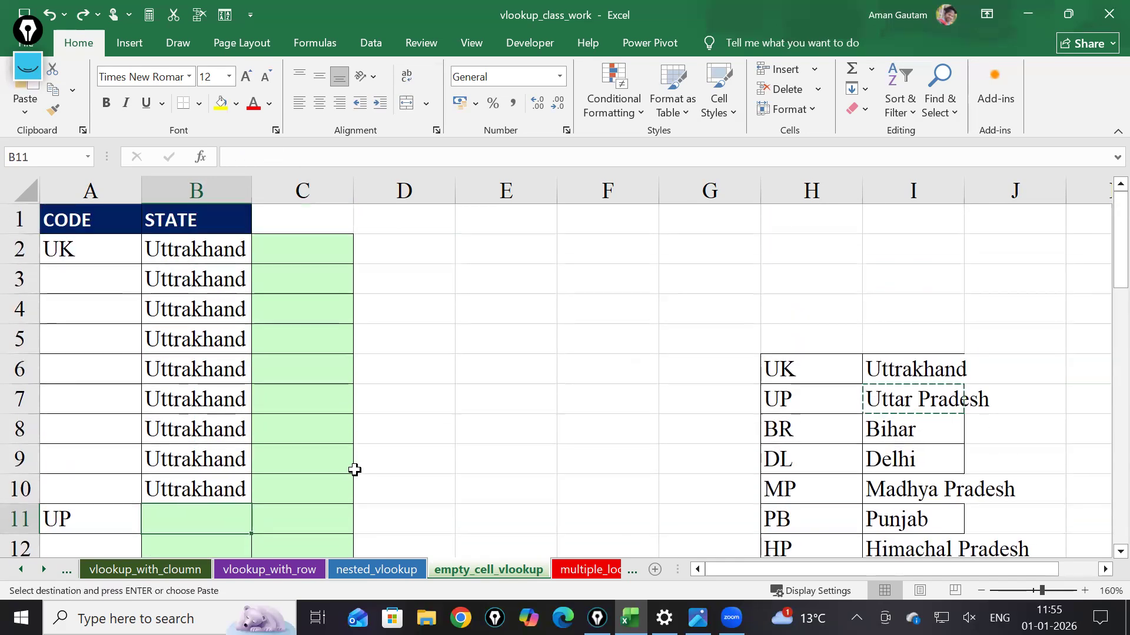
key("ctrl+z")
key("ctrl+z")
key("ctrl+z")
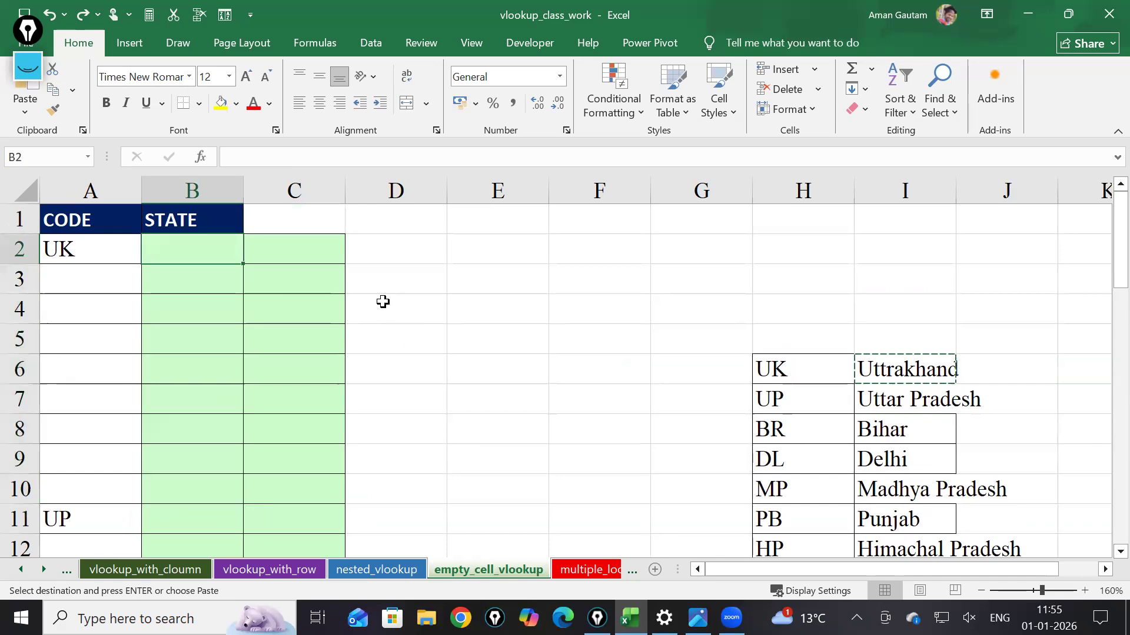
Enter the test formula =ISBLANK(A2) in cell E5 to check whether the first code cell is empty
left_click(501, 328)
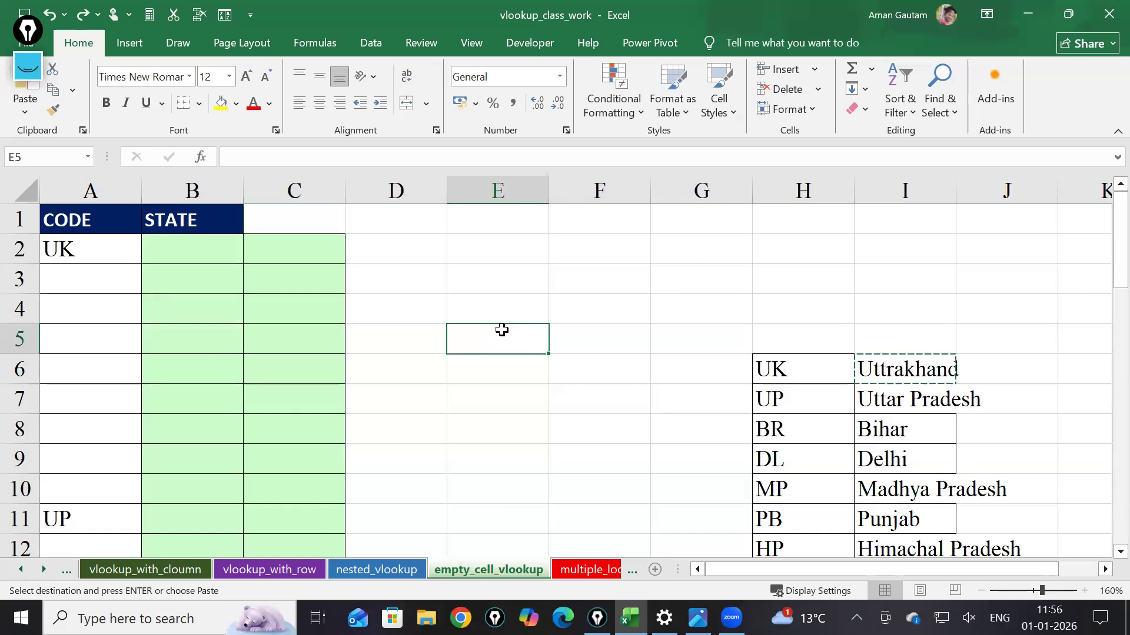
type("=")
type("s")
key("BackSpace")
type("is")
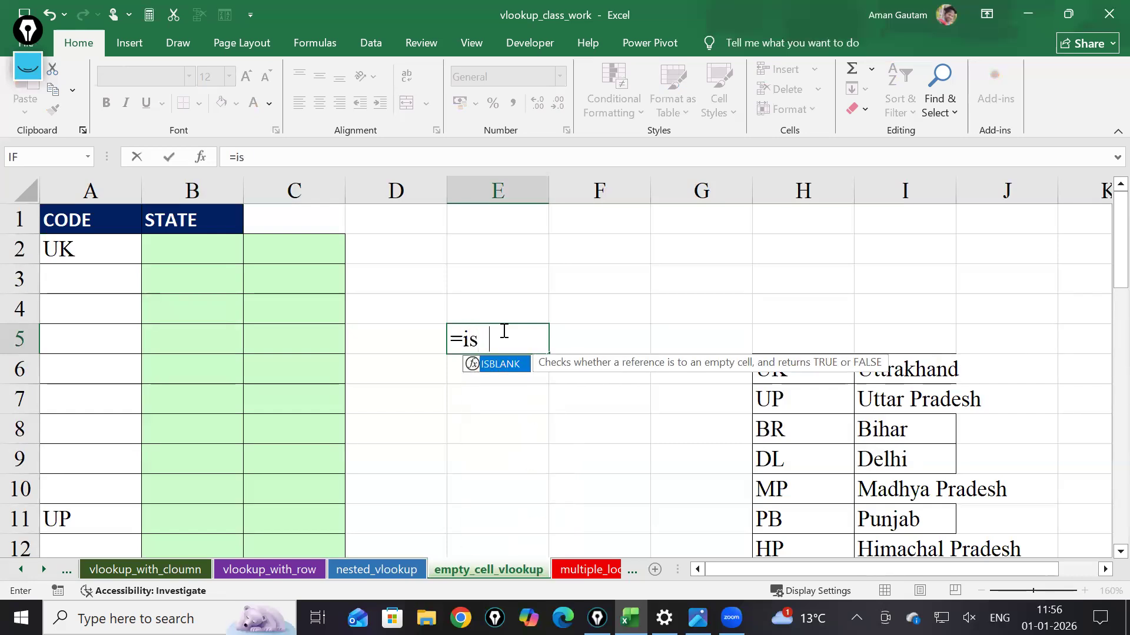
key("Tab")
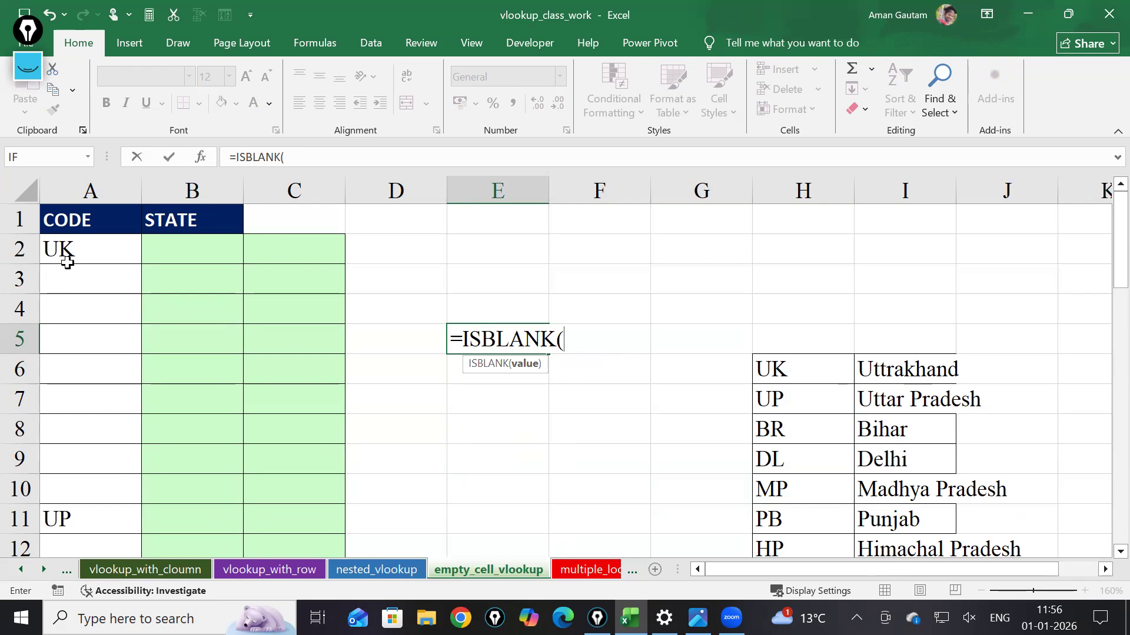
left_click(87, 259)
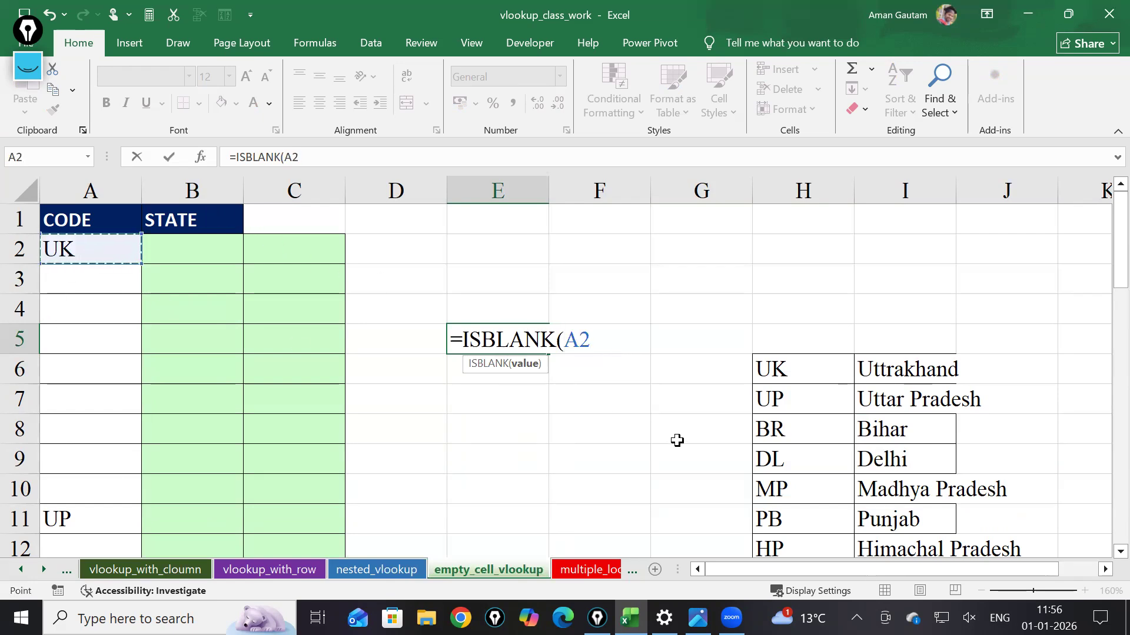
type(")")
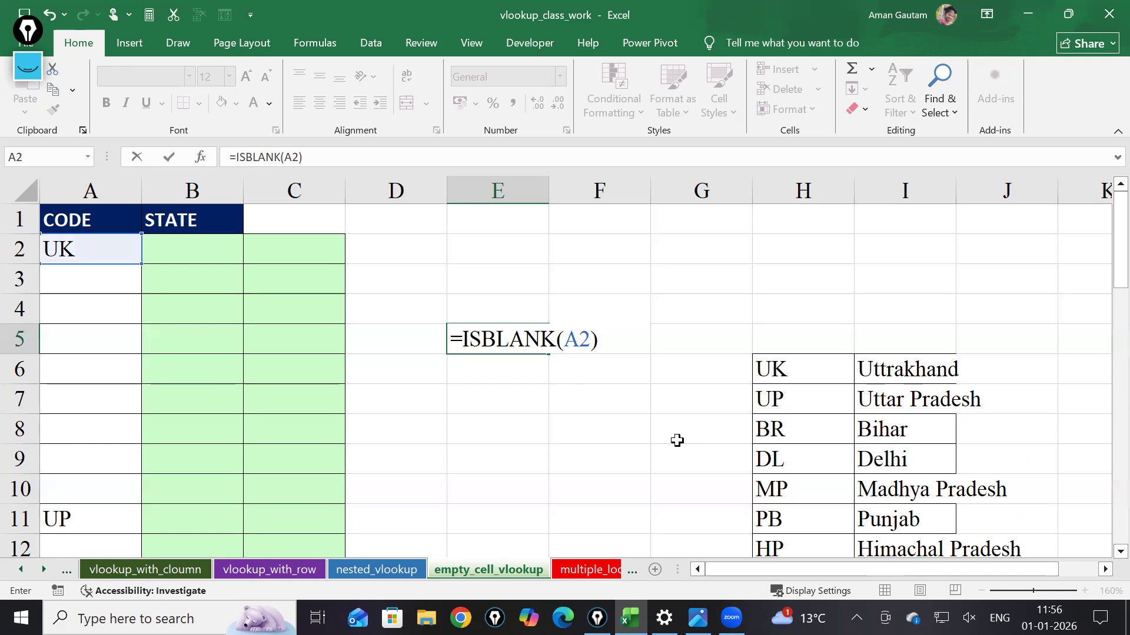
key("Return")
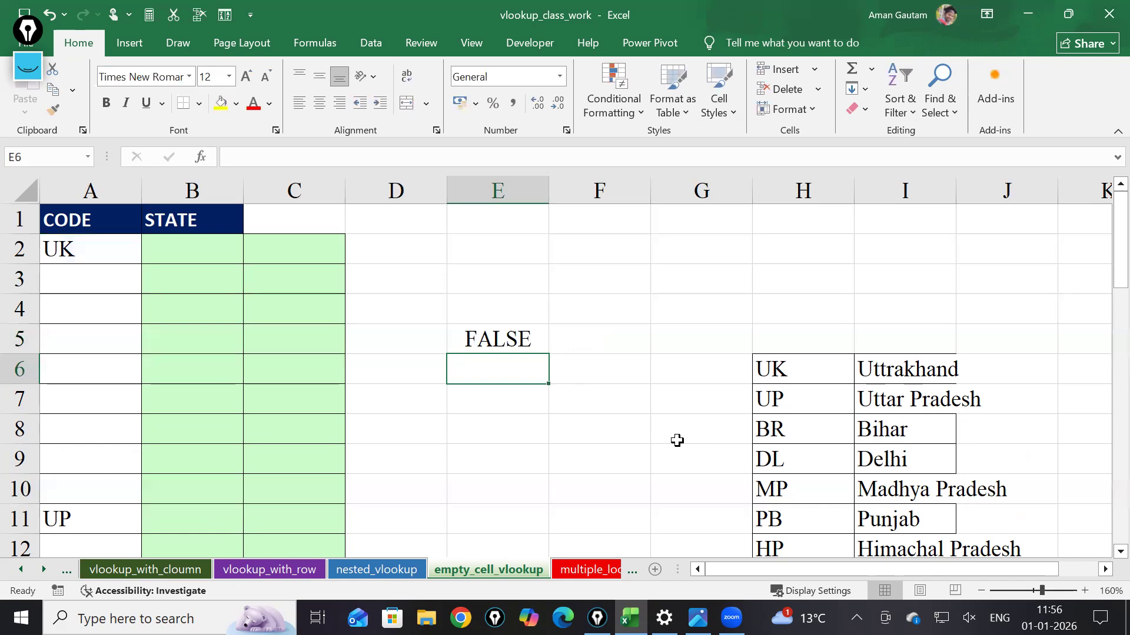
Delete the ISBLANK test formula from cell E5
left_click(539, 339)
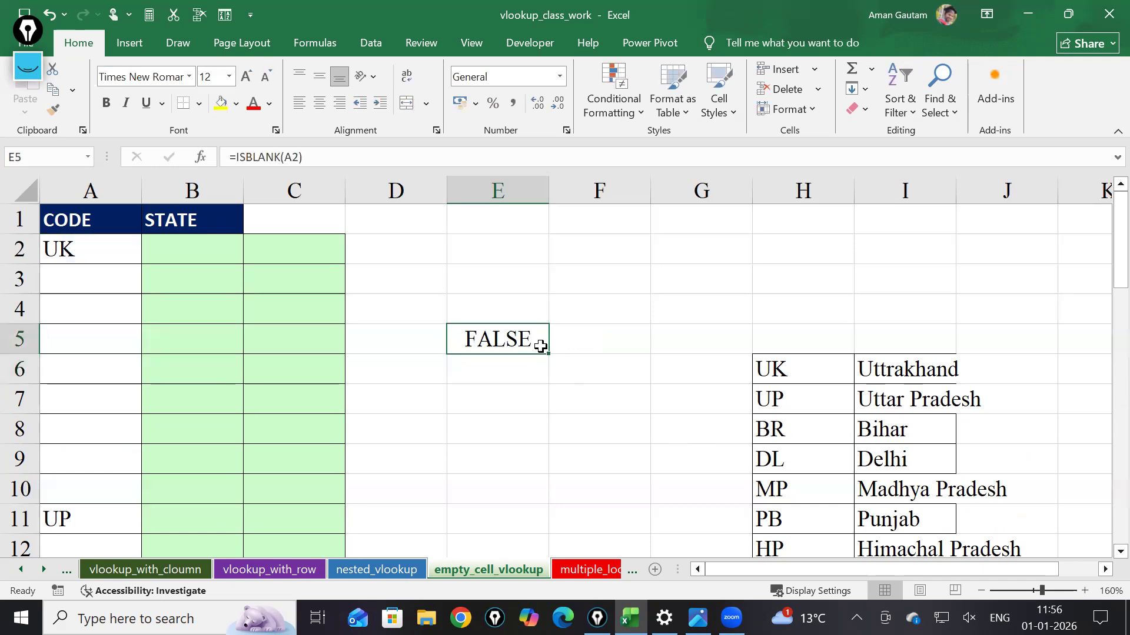
key("Delete")
left_click(549, 390)
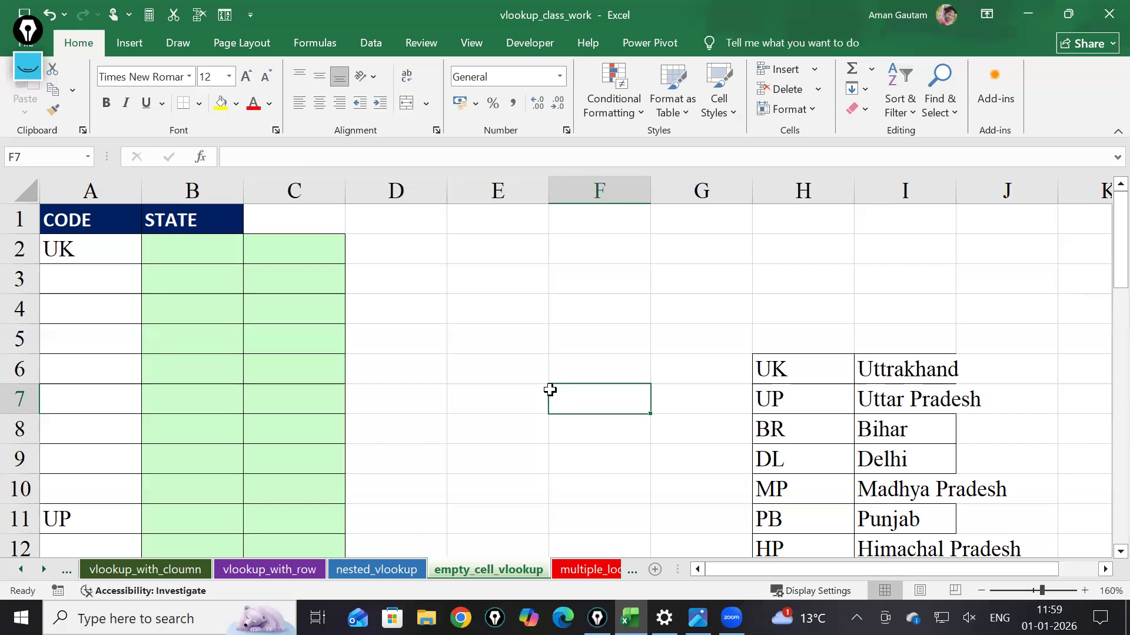
left_click(379, 274)
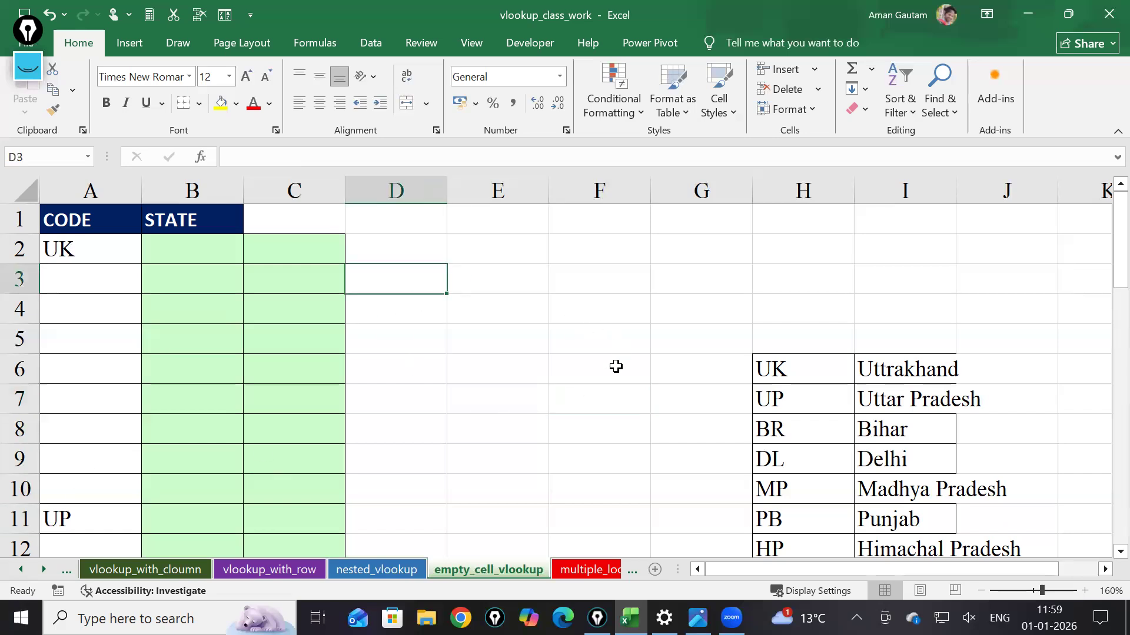
scroll(621, 362, "up", 2)
scroll(365, 489, "down", 1)
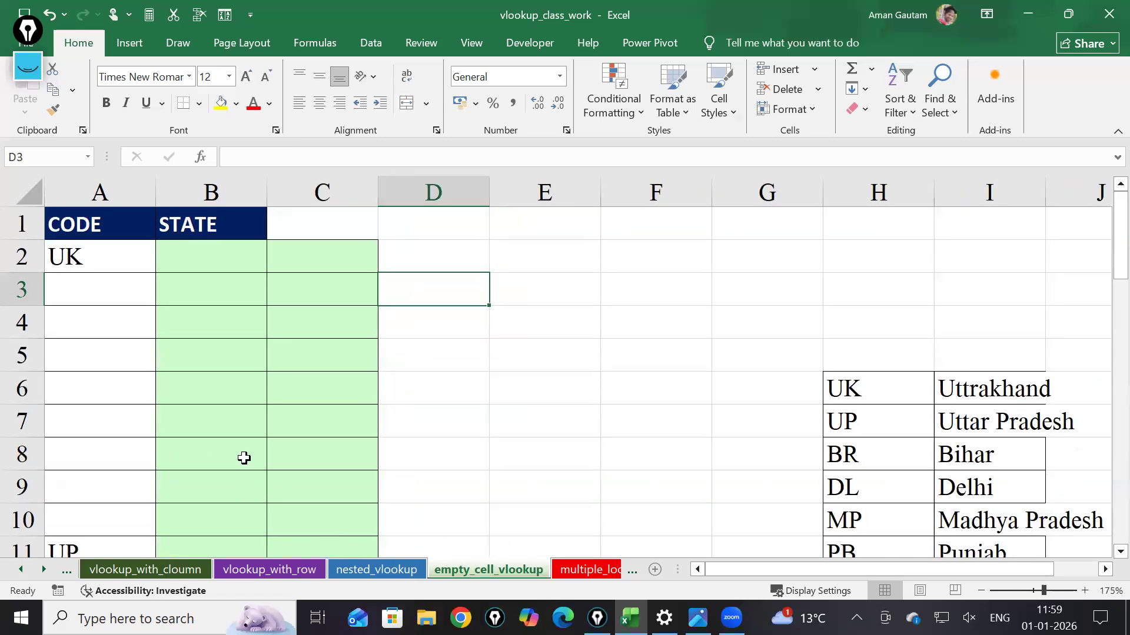
Begin an IF formula in B2 that tests ISBLANK(A2) and returns B1, the cell above, when the code is empty
left_click(180, 250)
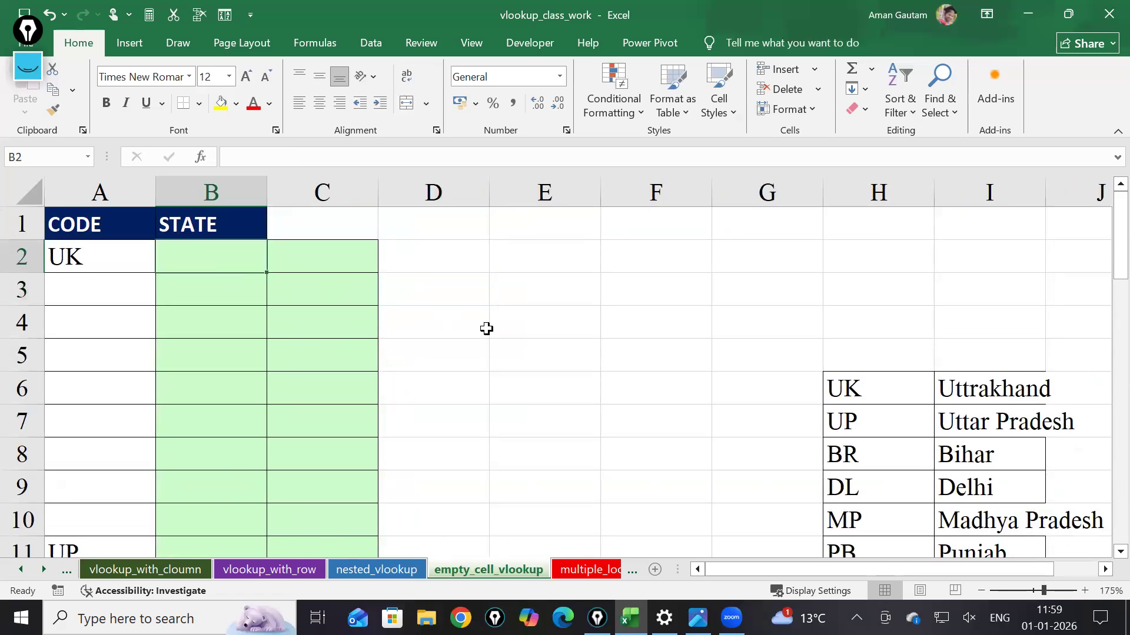
type("=if")
key("Tab")
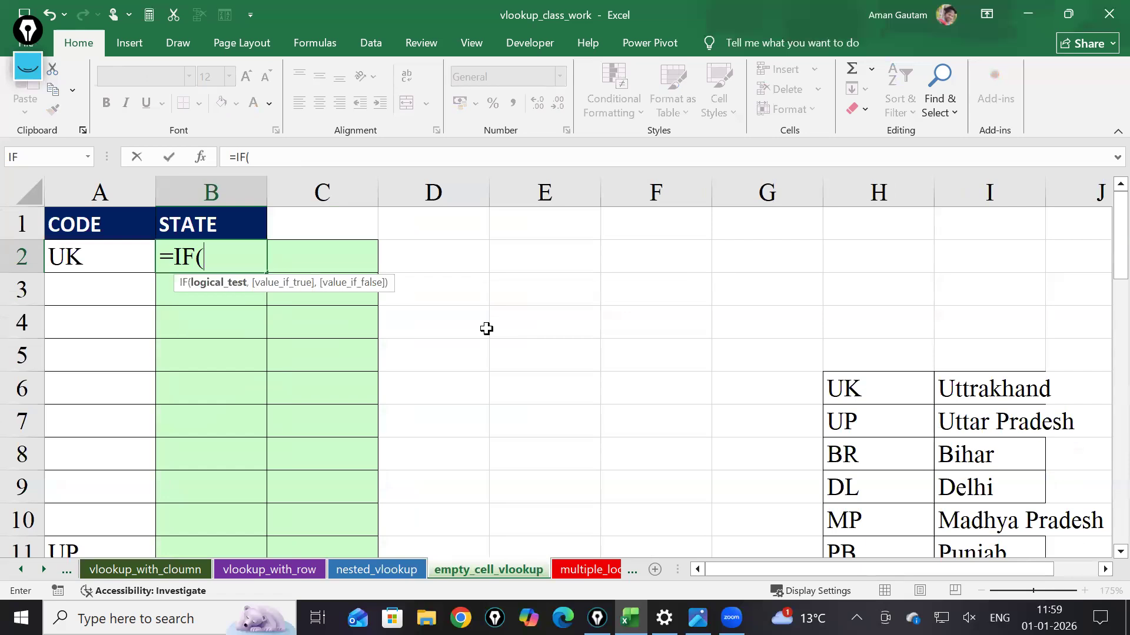
type("is")
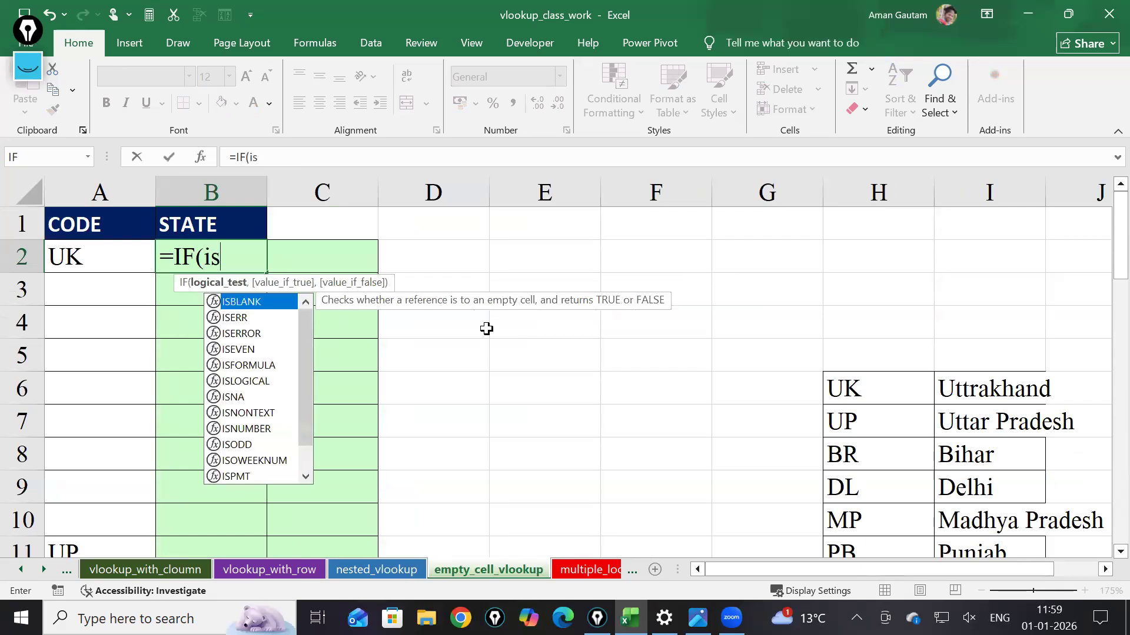
key("Tab")
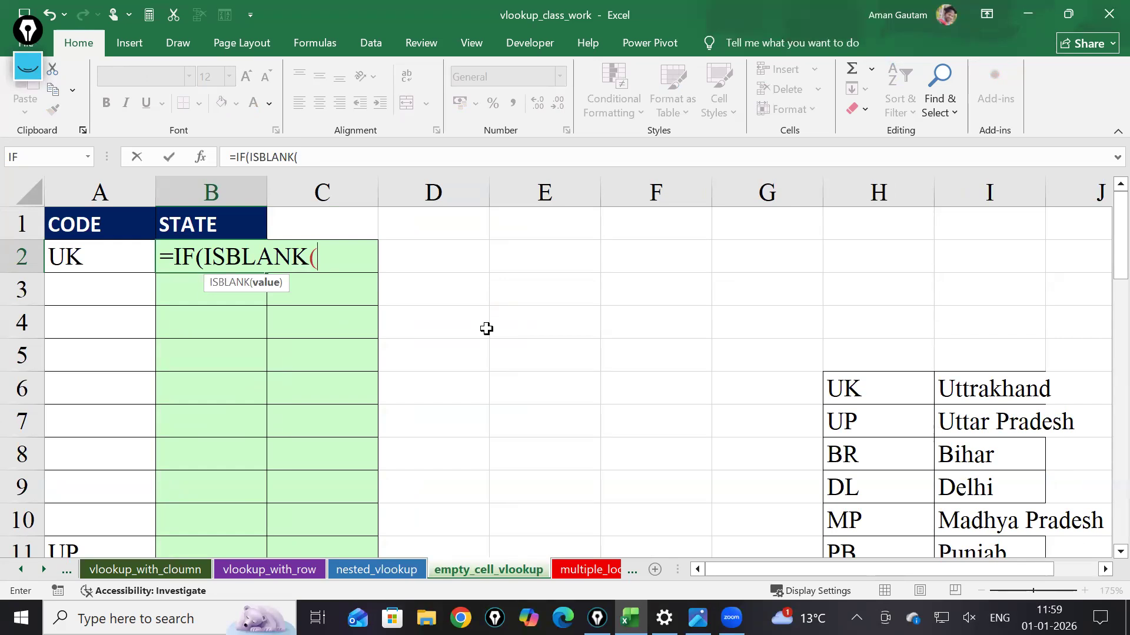
left_click(62, 263)
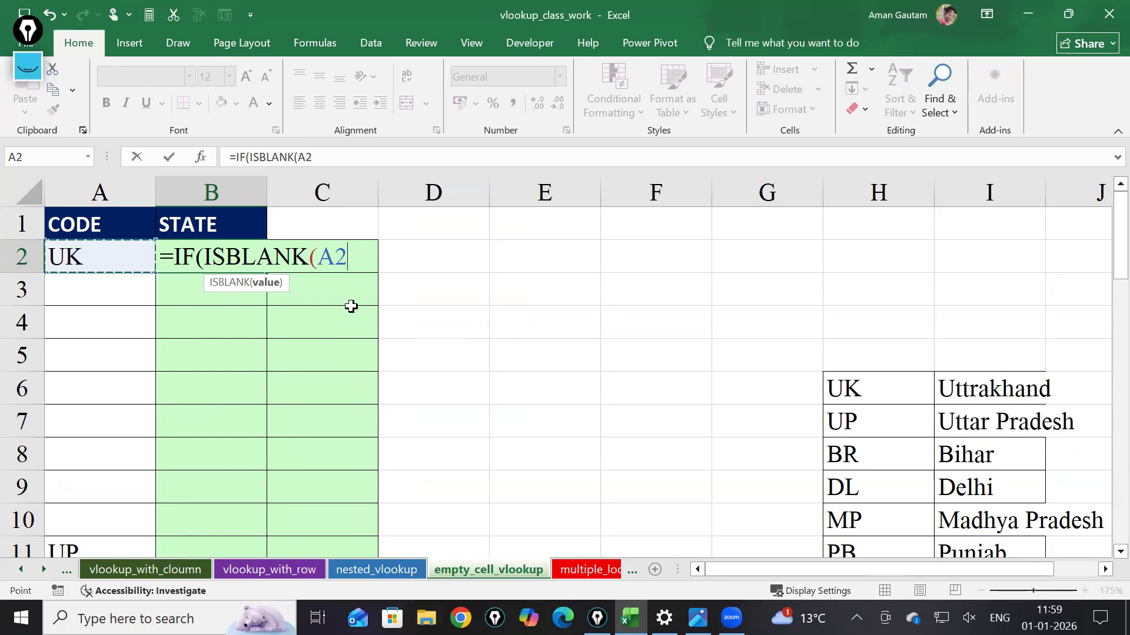
type(")")
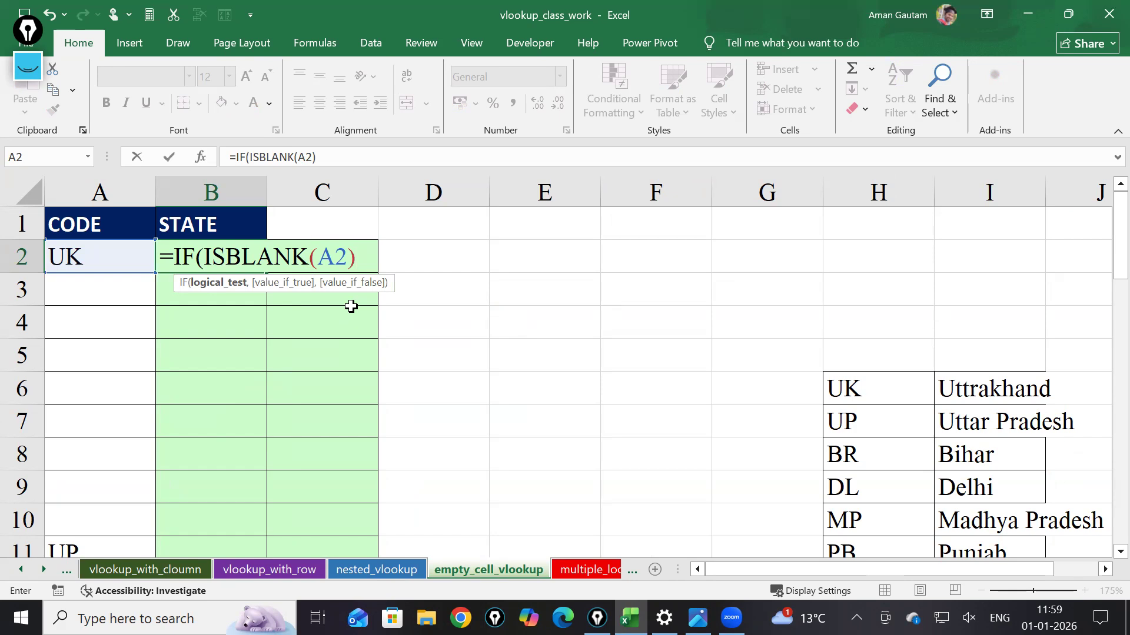
type(",")
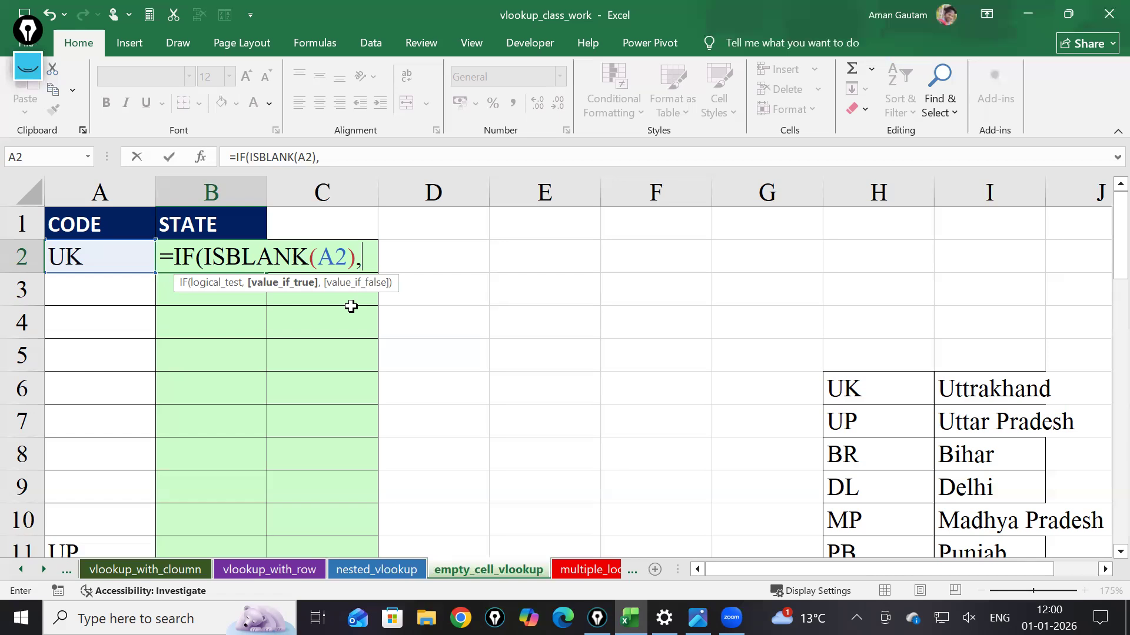
left_click(255, 219)
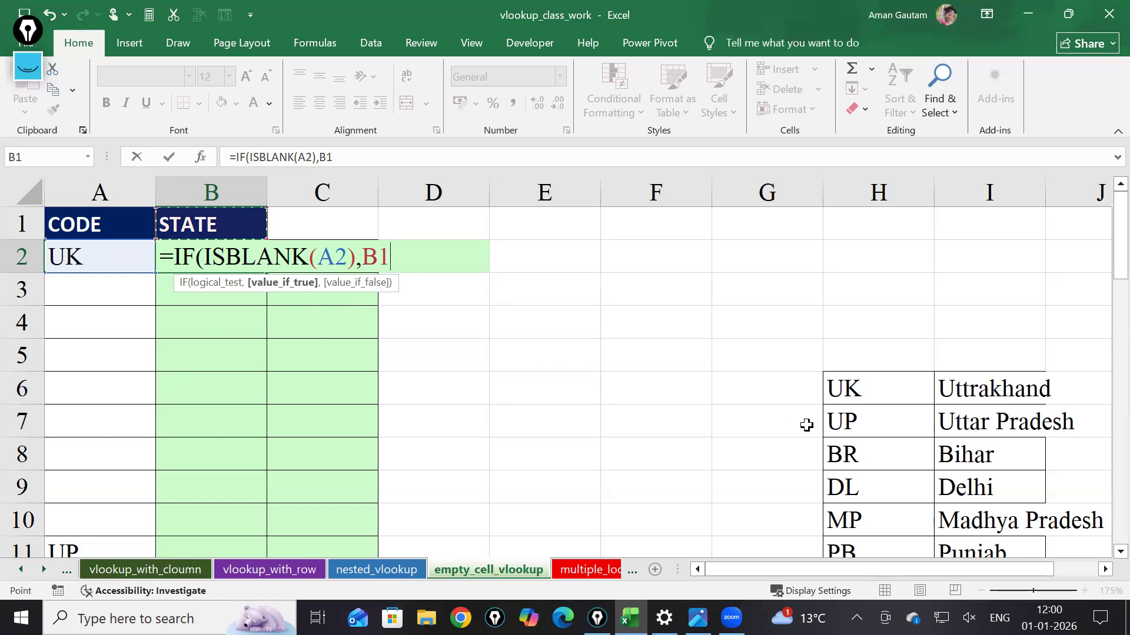
type(",")
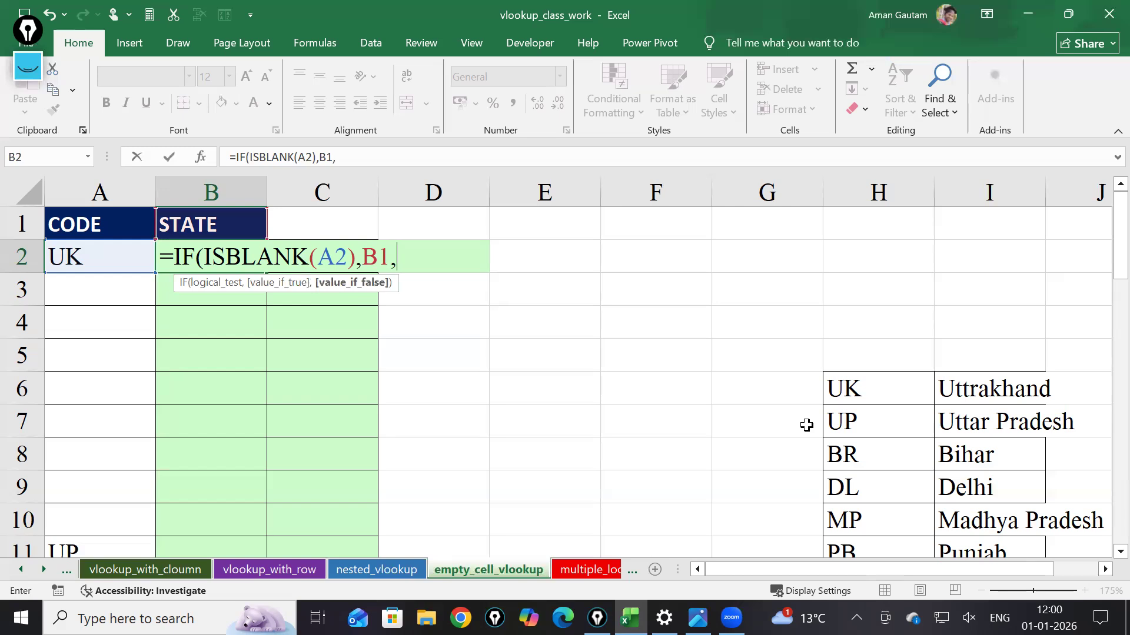
Complete the B2 formula with VLOOKUP(A2,$H$6:$I$13,2,0) as the value if false
type("vl")
key("Tab")
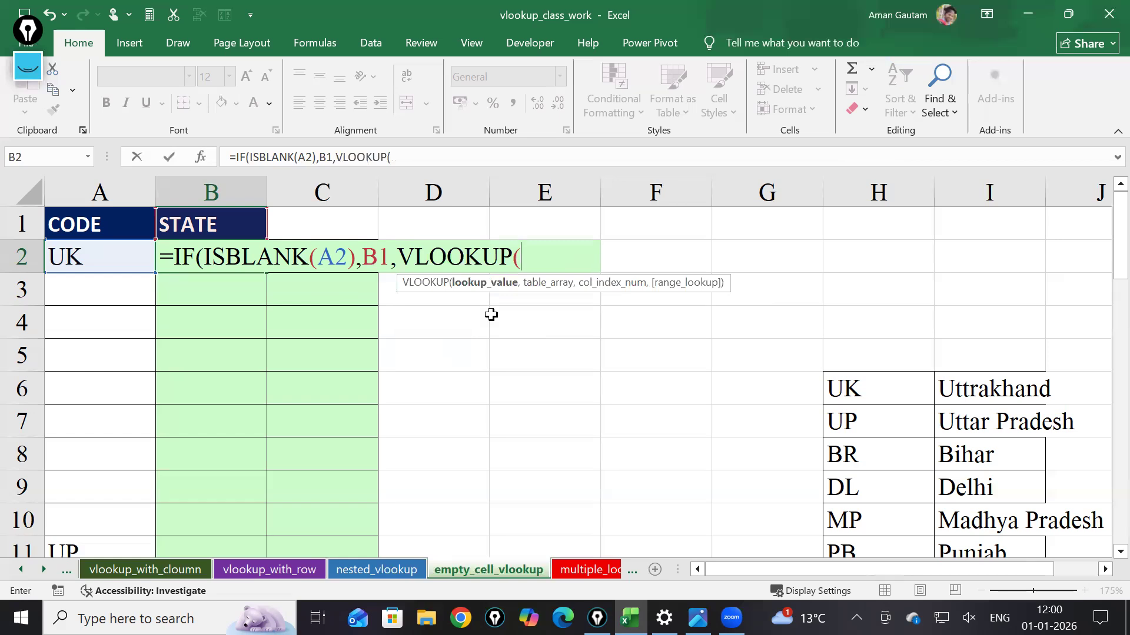
left_click(101, 260)
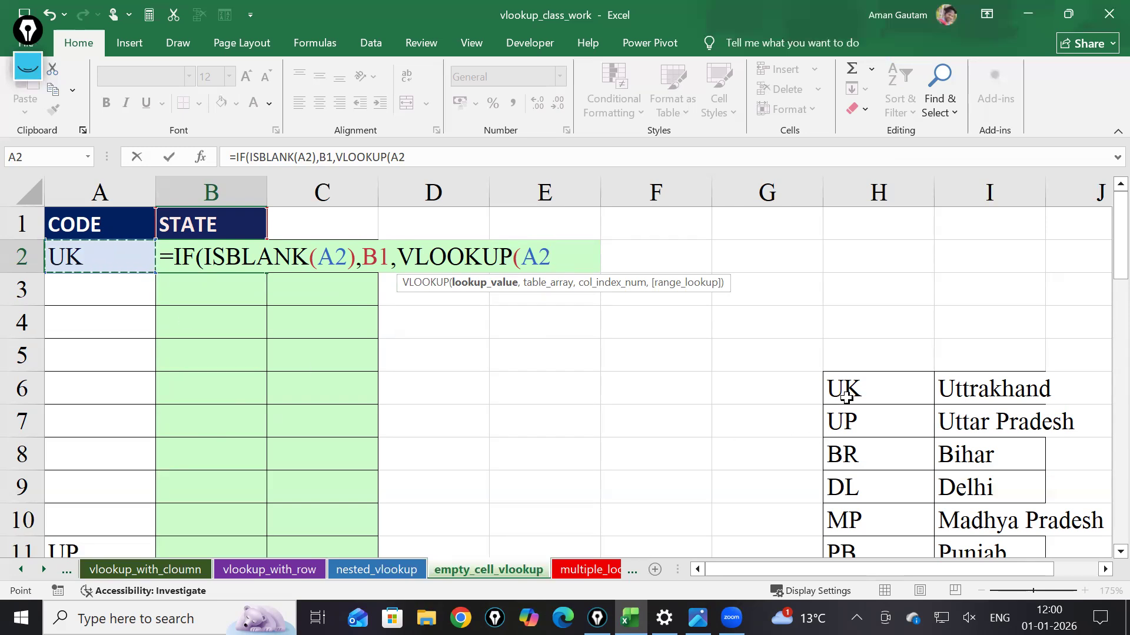
type(",")
left_click_drag(853, 393, 1010, 522)
key("F4")
type(",")
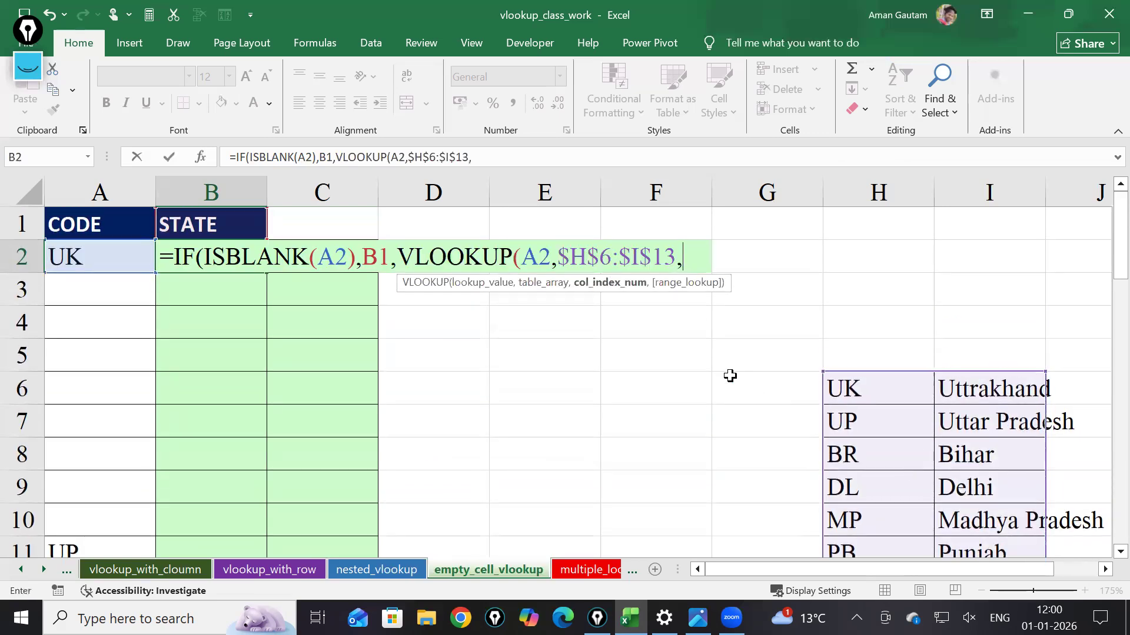
type("2,0")
key("BackSpace")
type("))")
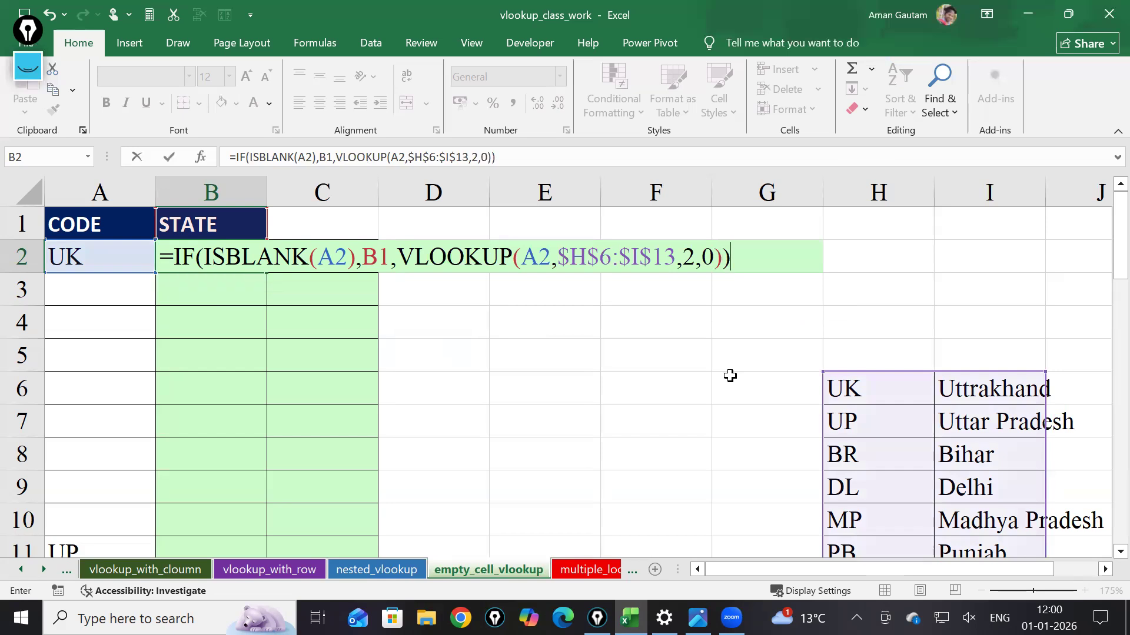
key("Return")
Fill the B2 formula down through B32 and widen column B to fit the state names
left_click(232, 259)
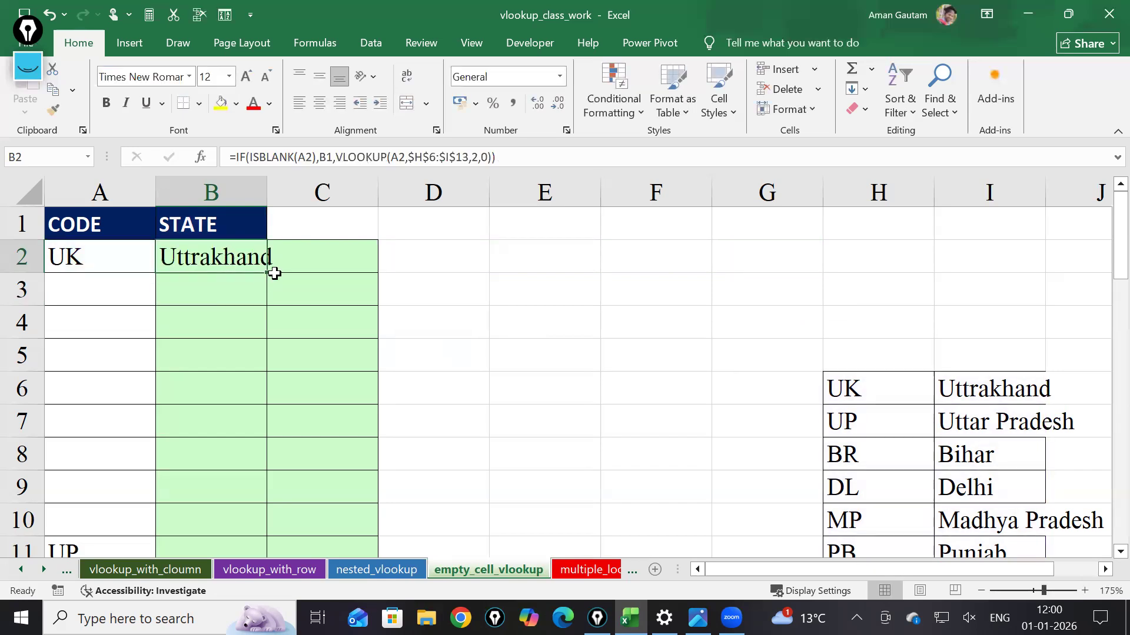
left_click_drag(264, 276, 276, 530)
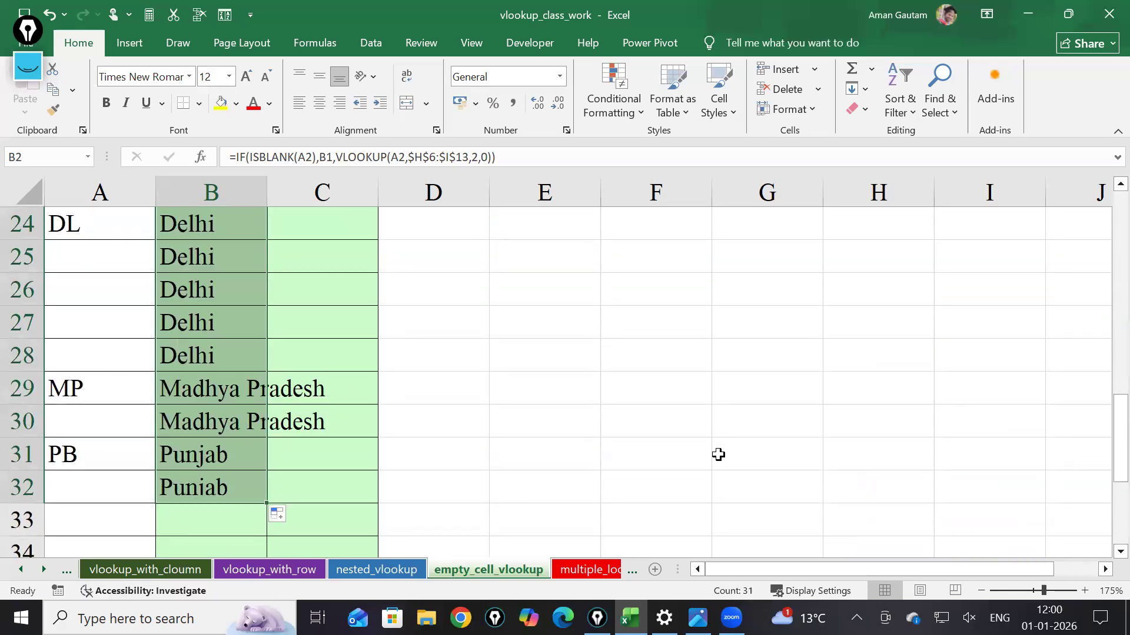
scroll(720, 453, "up", 6)
scroll(721, 453, "up", 2)
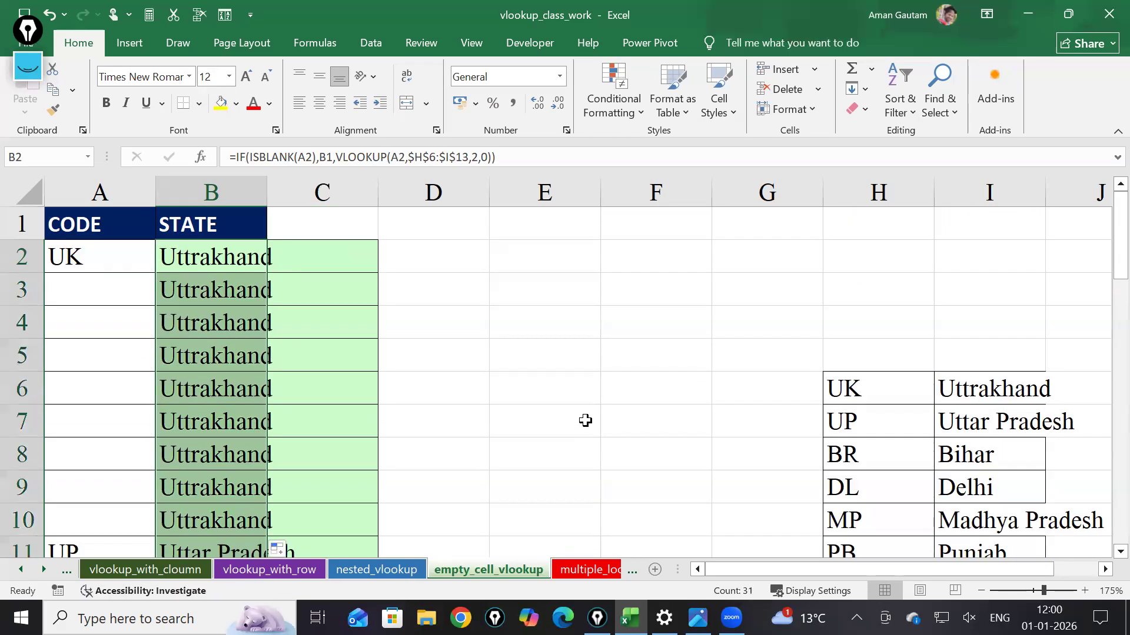
scroll(638, 371, "down", 1)
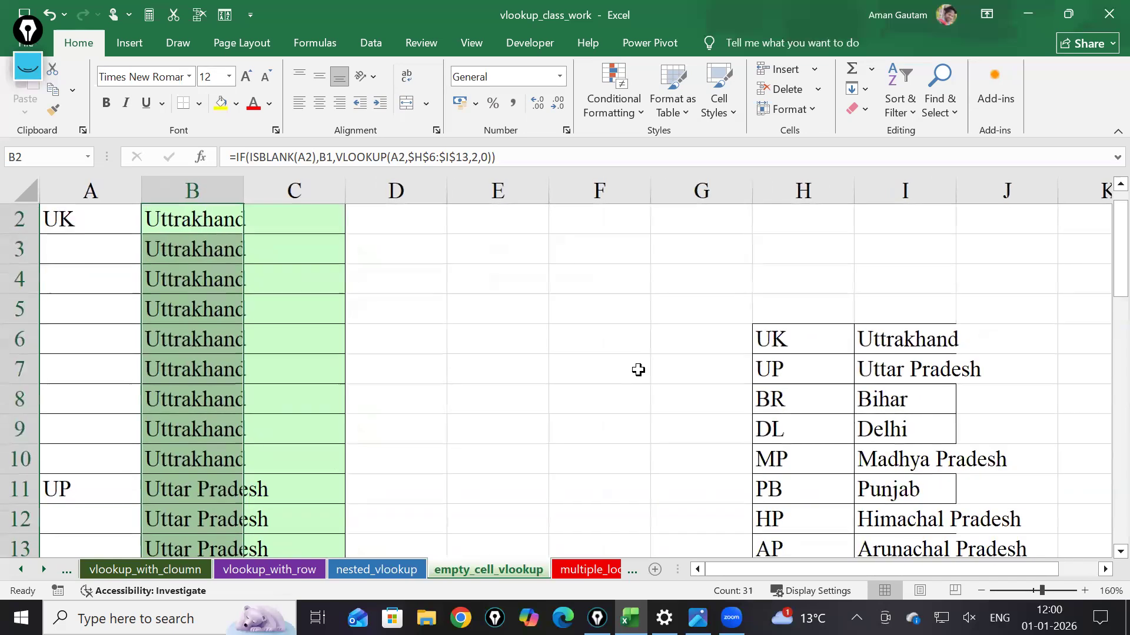
scroll(565, 444, "up", 1)
left_click_drag(244, 189, 310, 194)
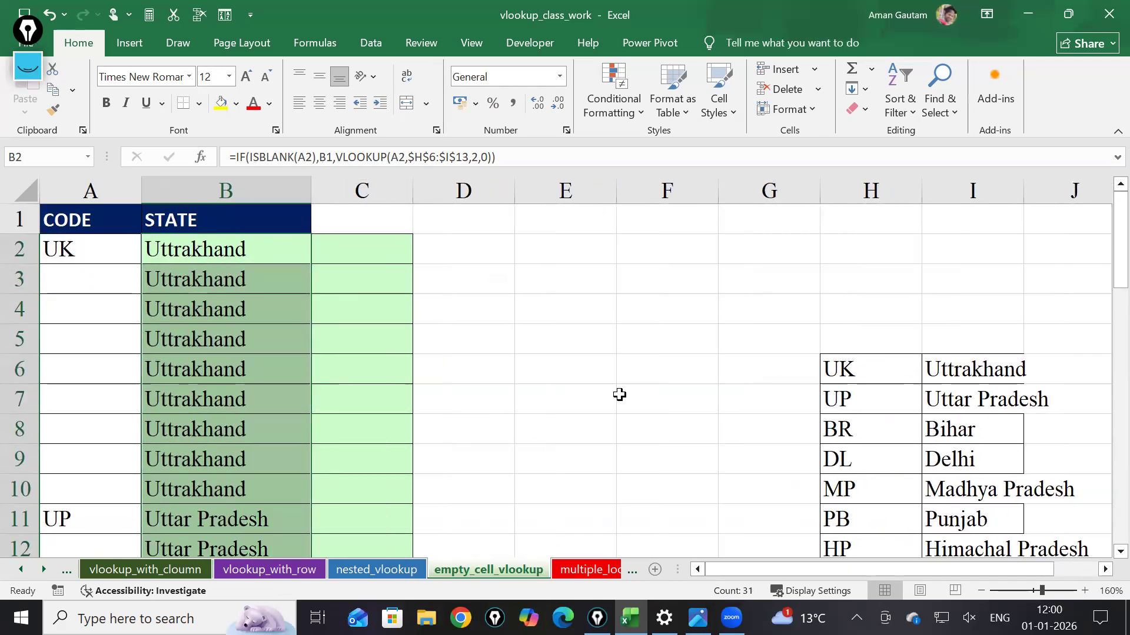
Open the B2 formula and annotate it with the pen: underline ISBLANK(A2), circle UK, write F and draw an arrow to the VLOOKUP
double_click(275, 252)
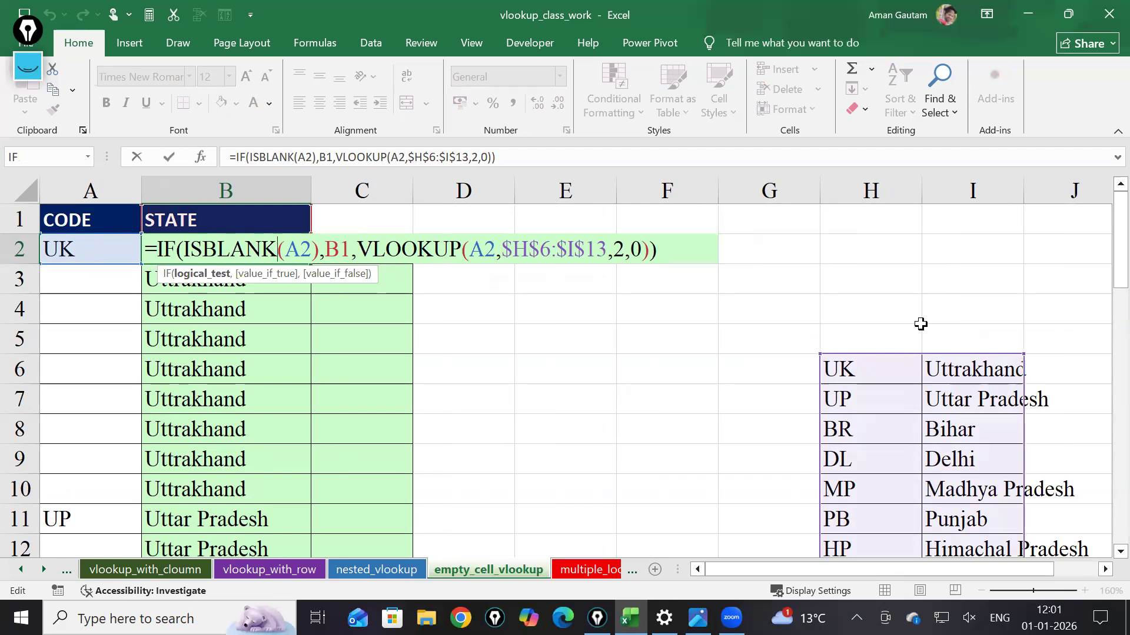
left_click(26, 30)
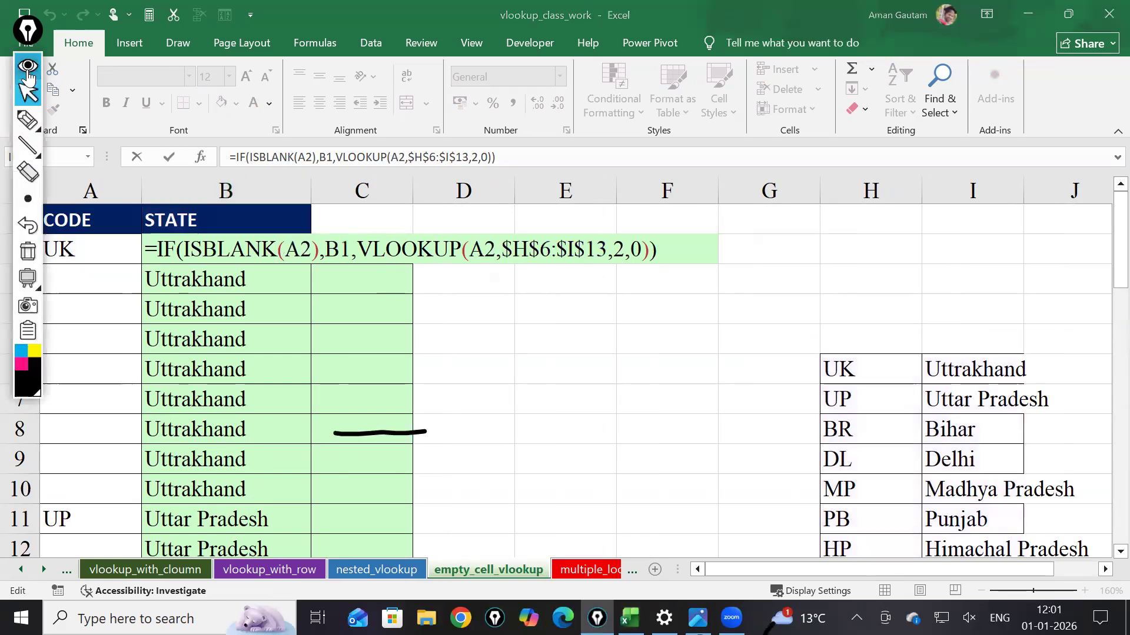
mouse_move(25, 30)
left_mouse_down()
mouse_move(50, 32)
mouse_move(85, 483)
left_mouse_up()
left_click(82, 536)
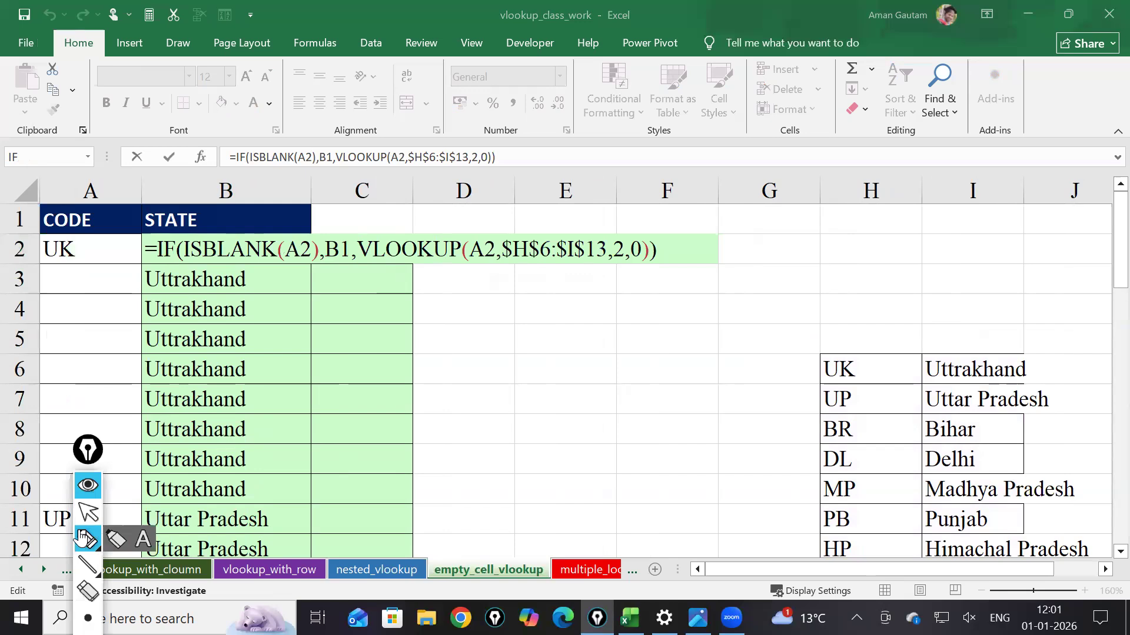
left_click_drag(184, 264, 301, 265)
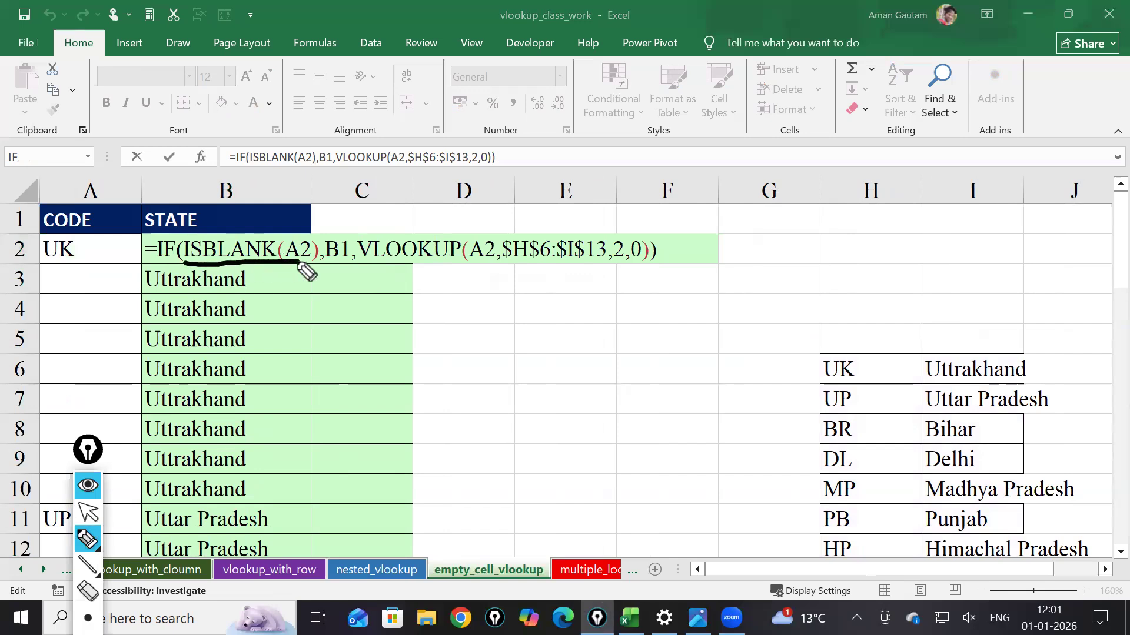
mouse_move(86, 272)
left_mouse_down()
mouse_move(131, 227)
mouse_move(55, 263)
mouse_move(68, 271)
left_mouse_up()
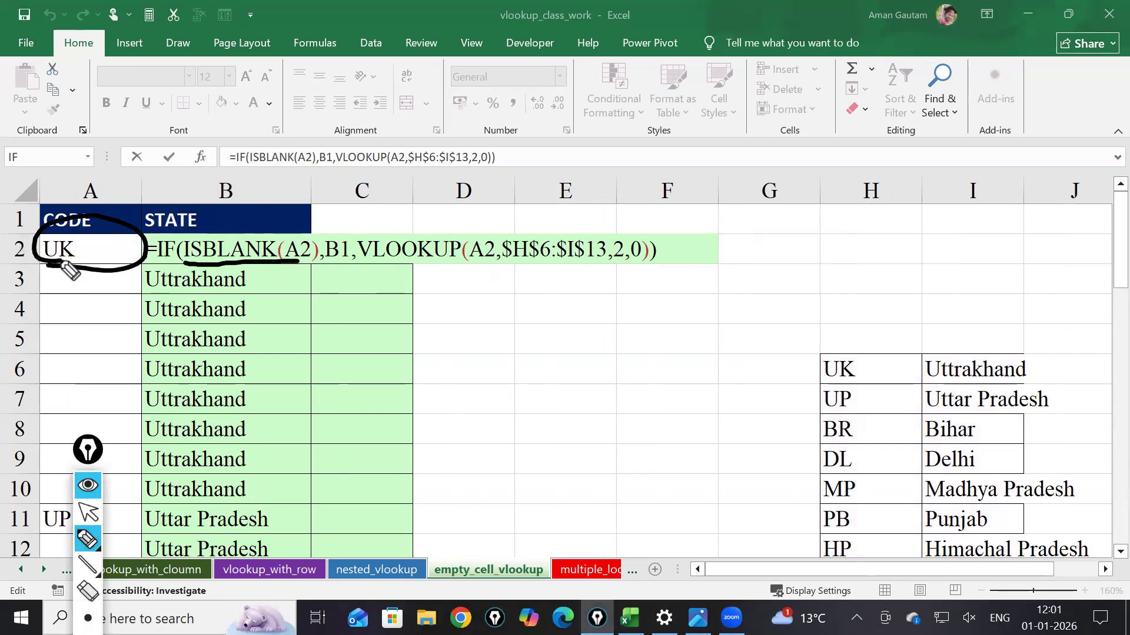
mouse_move(245, 215)
left_mouse_down()
mouse_move(245, 241)
mouse_move(270, 211)
mouse_move(258, 225)
left_mouse_up()
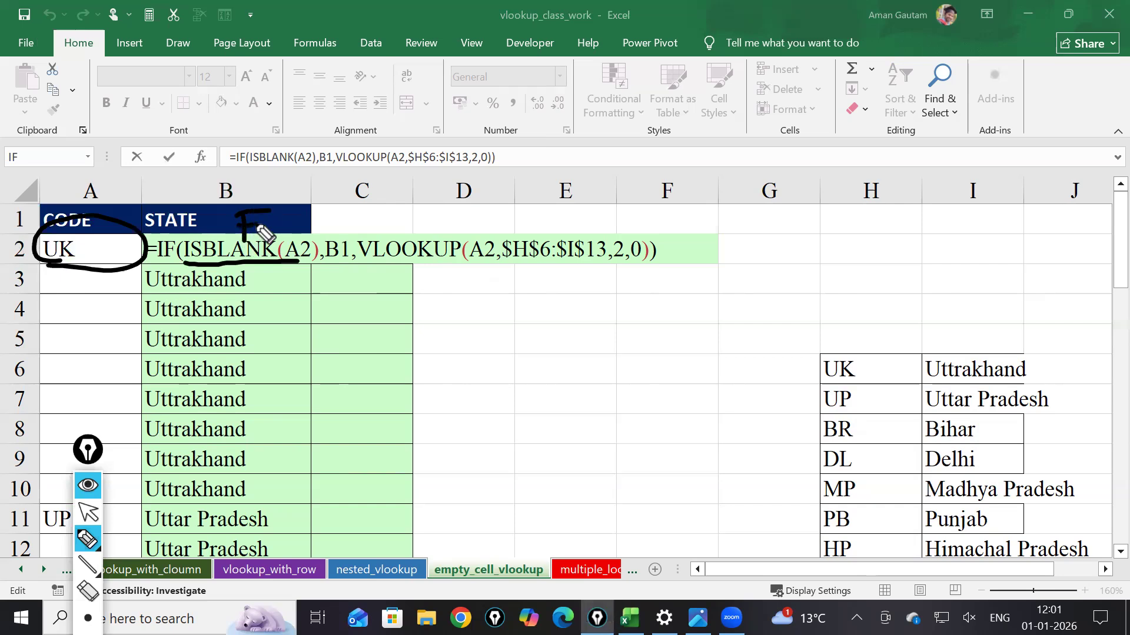
mouse_move(246, 263)
left_mouse_down()
mouse_move(250, 285)
mouse_move(449, 390)
mouse_move(503, 275)
mouse_move(483, 291)
mouse_move(526, 286)
left_mouse_up()
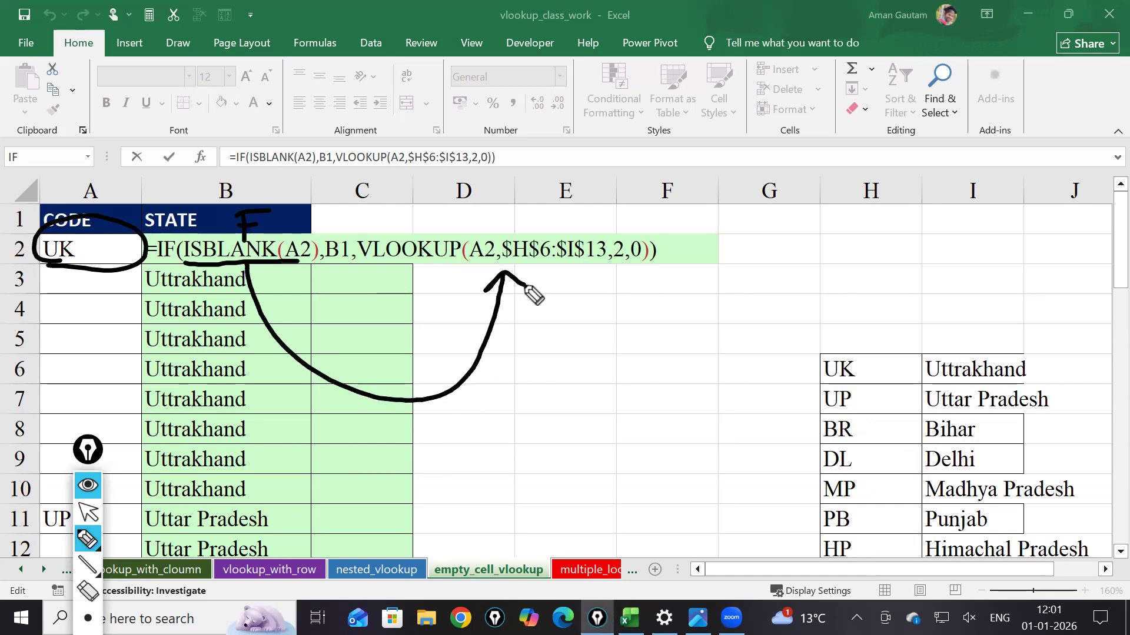
Bracket B1 and the VLOOKUP part of the formula with the pen, labelling them VIT and VIF
mouse_move(316, 272)
left_mouse_down()
mouse_move(330, 293)
mouse_move(346, 272)
left_mouse_up()
mouse_move(301, 307)
left_mouse_down()
mouse_move(315, 304)
mouse_move(333, 323)
mouse_move(357, 303)
mouse_move(356, 329)
left_mouse_up()
mouse_move(364, 263)
left_mouse_down()
mouse_move(550, 285)
mouse_move(645, 265)
left_mouse_up()
left_click_drag(445, 297, 481, 296)
left_click_drag(472, 297, 474, 319)
mouse_move(507, 305)
left_mouse_down()
mouse_move(507, 325)
mouse_move(527, 297)
mouse_move(517, 313)
left_mouse_up()
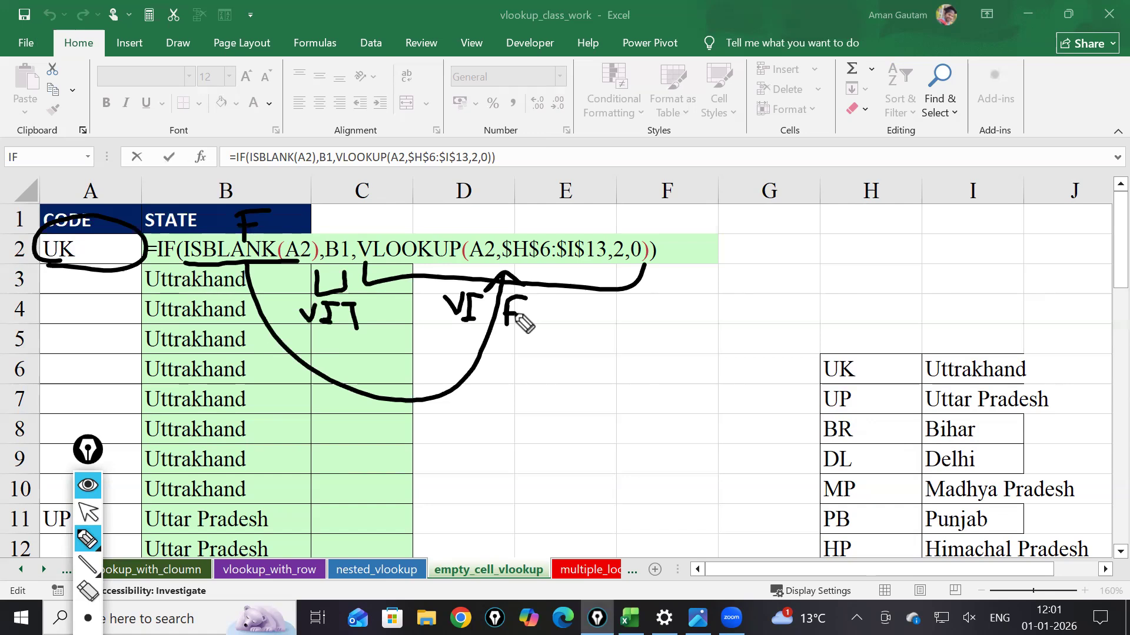
Clear all pen annotations from the screen and return to normal pointer mode in the worksheet
left_click_drag(88, 451, 86, 402)
left_click(83, 590)
left_click(83, 591)
left_click(83, 616)
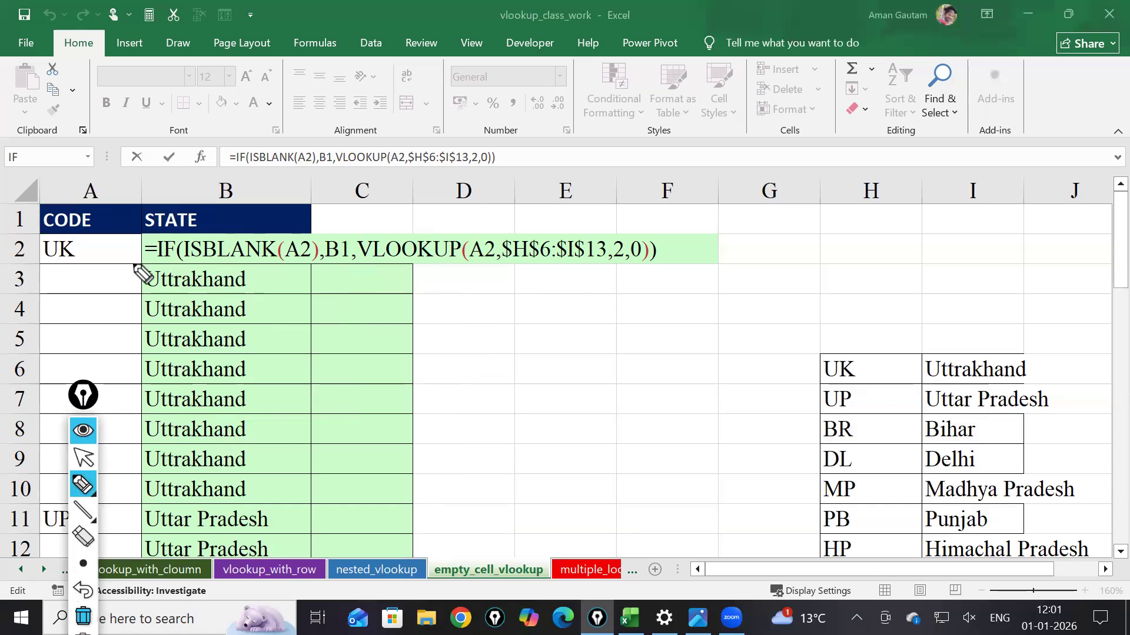
left_click(83, 458)
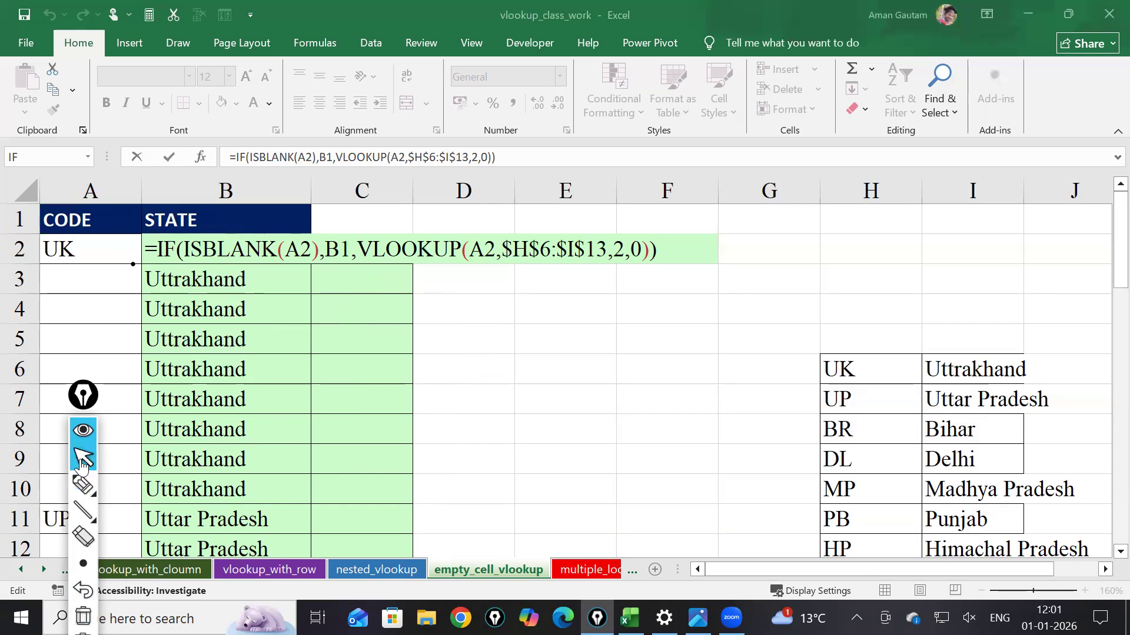
left_click(181, 393)
Open the B3 formula, box the empty cell A3 and draw an arrow from ISBLANK to B2, then hide the annotations
double_click(201, 279)
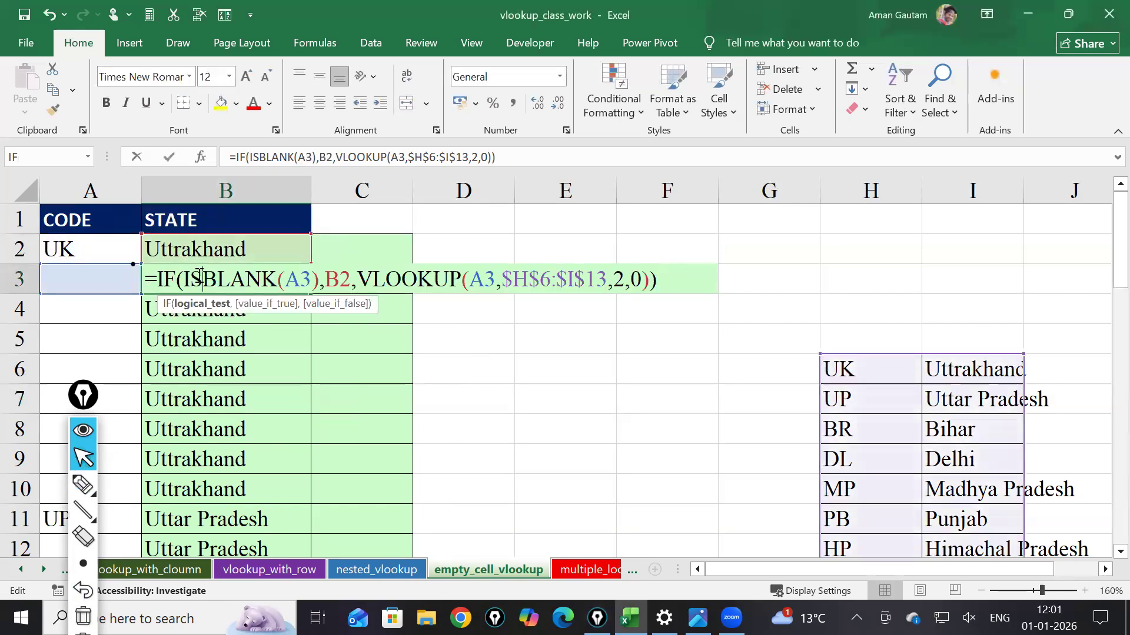
left_click(78, 483)
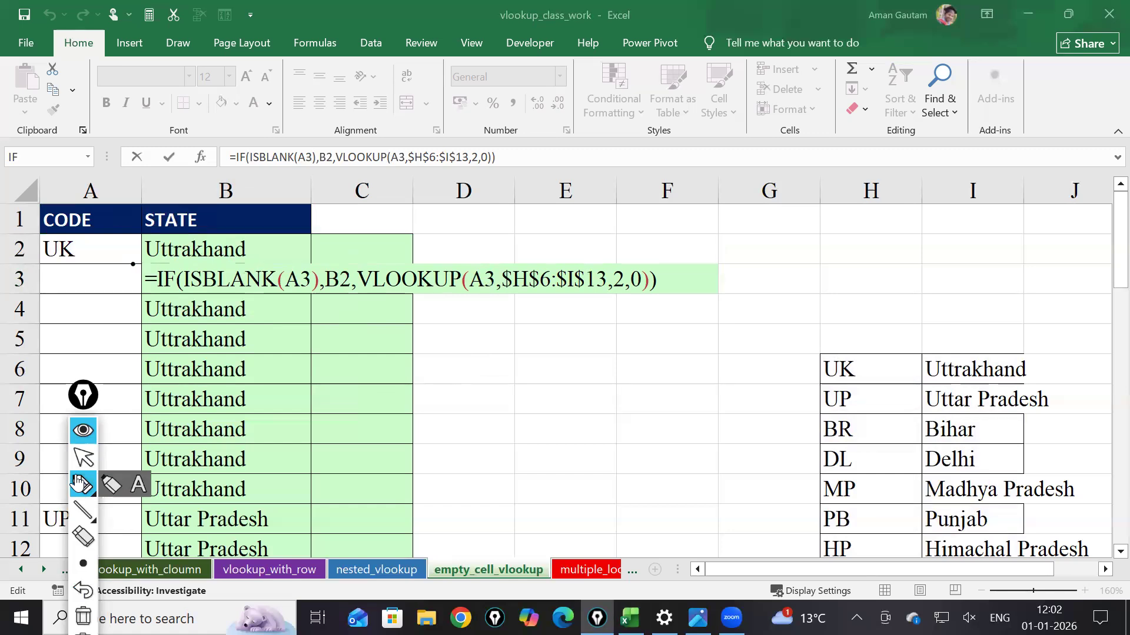
mouse_move(132, 265)
left_mouse_down()
mouse_move(45, 297)
mouse_move(139, 287)
mouse_move(132, 266)
left_mouse_up()
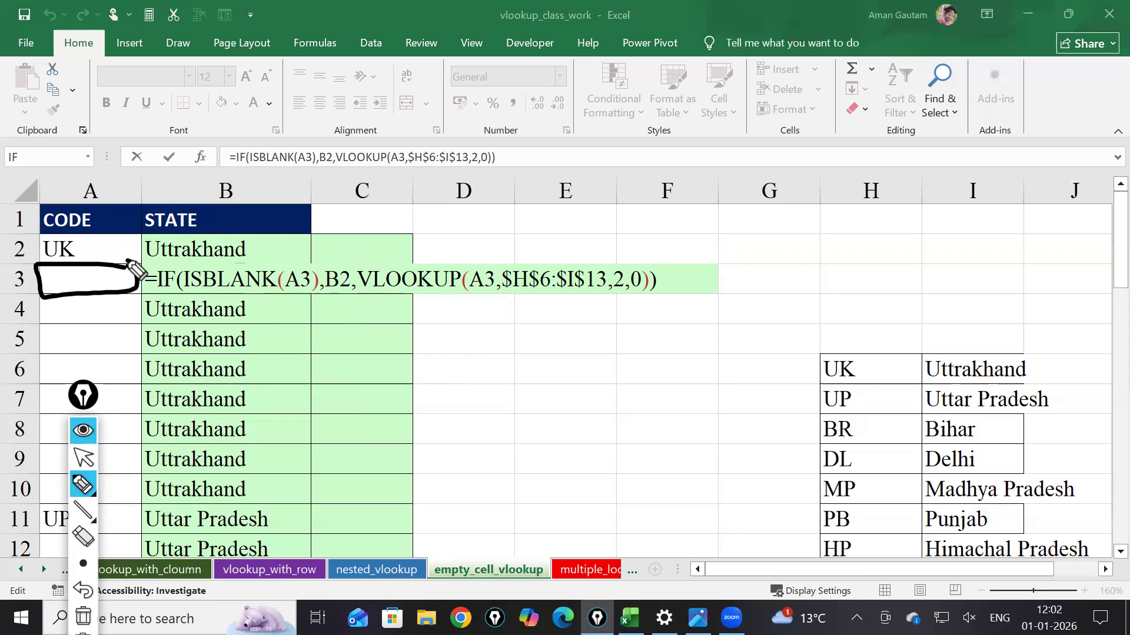
mouse_move(233, 294)
left_mouse_down()
mouse_move(300, 398)
mouse_move(341, 313)
mouse_move(328, 307)
mouse_move(353, 317)
left_mouse_up()
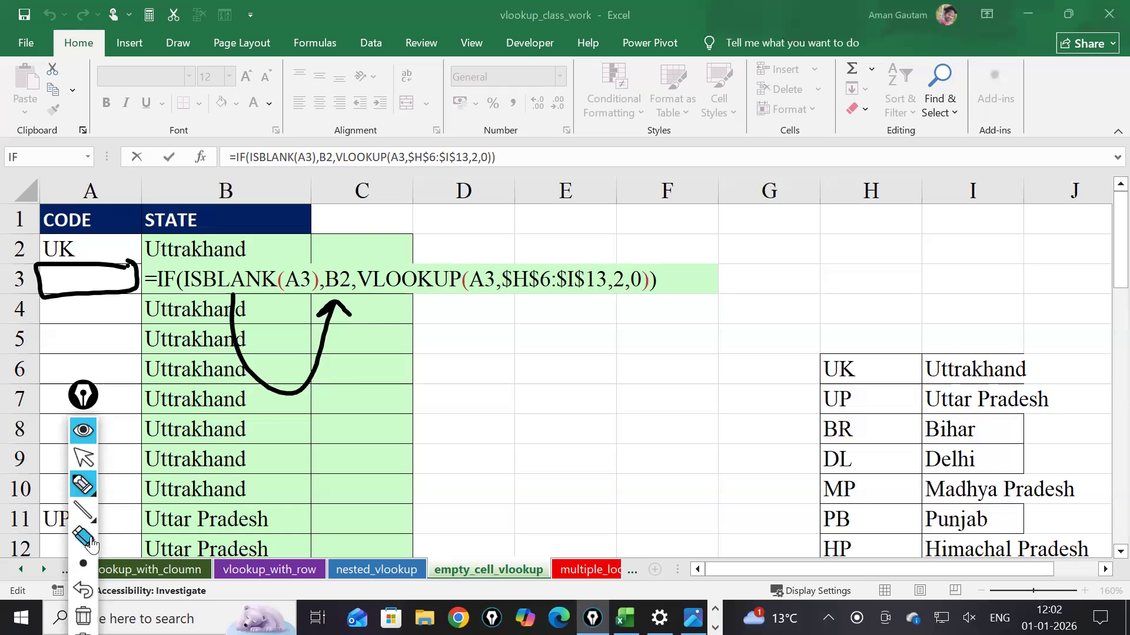
left_click(97, 431)
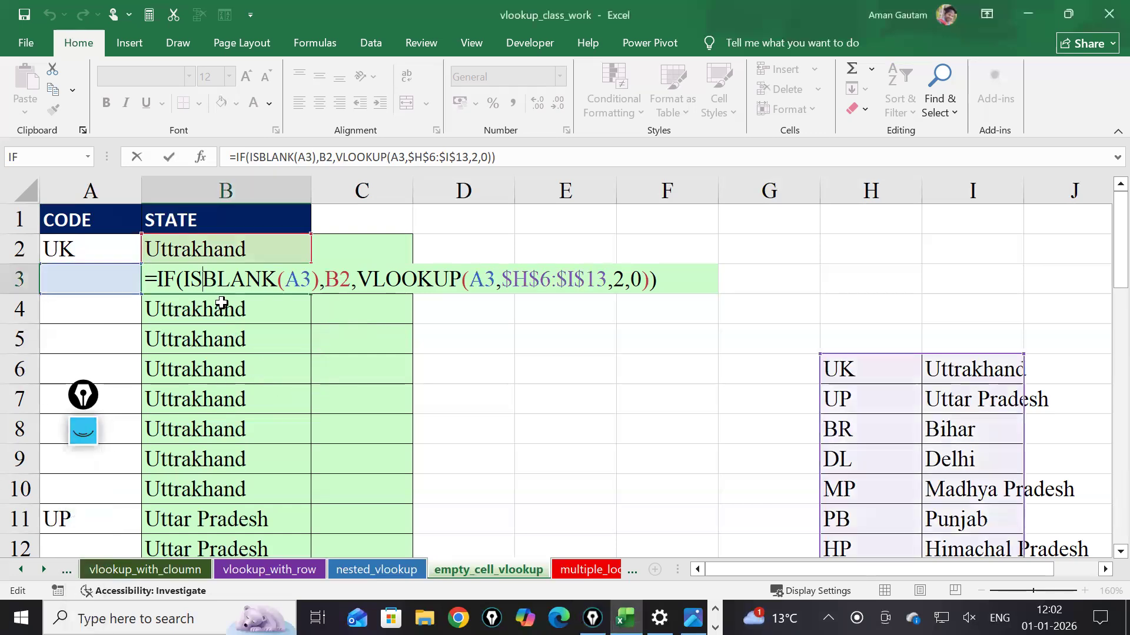
Close the B3 formula without editing it and review the formula in B2 again
key("Escape")
left_click(282, 234)
left_click(272, 272)
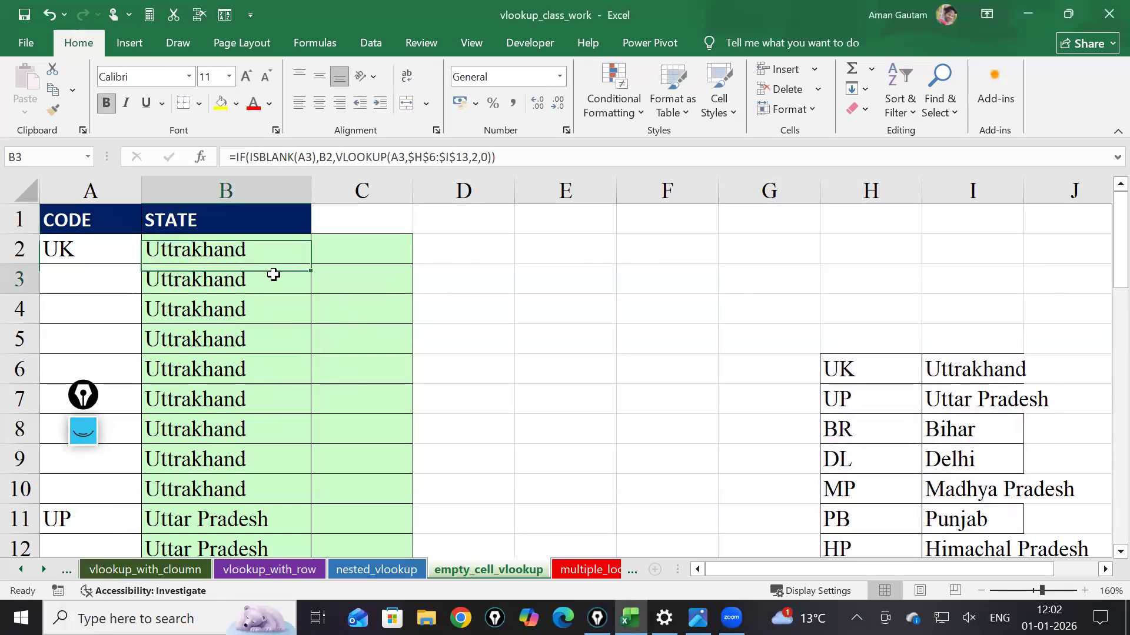
left_click(277, 254)
double_click(278, 255)
left_click(800, 283)
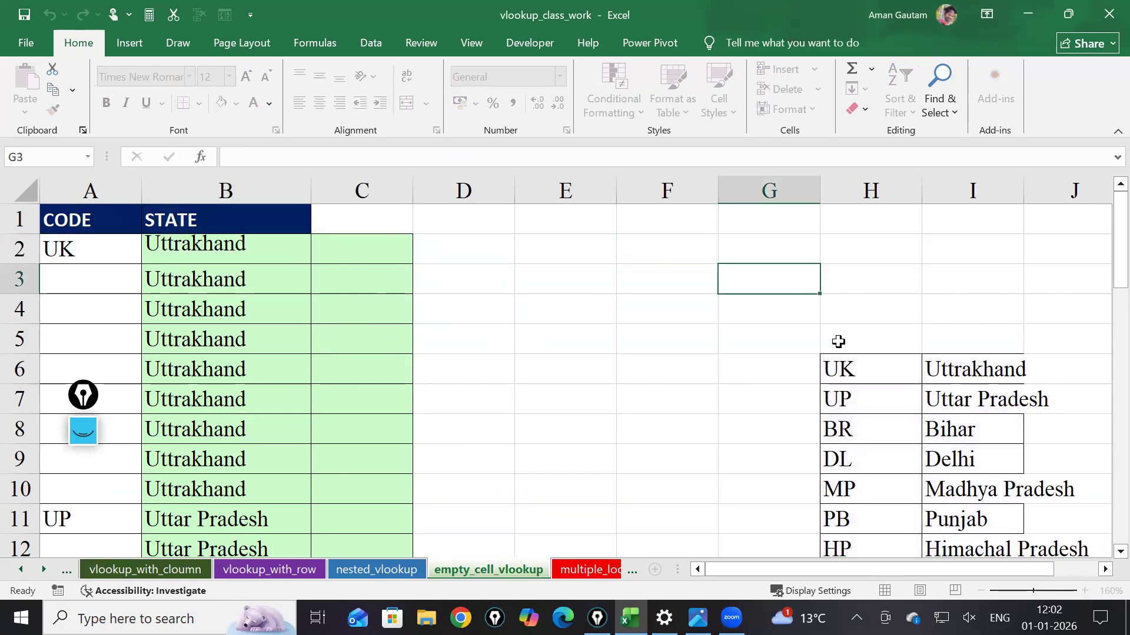
Review the IF, ISBLANK and VLOOKUP formula in B2 of the STATE column, then close it unchanged
scroll(858, 361, "up", 3)
scroll(740, 450, "up", 2)
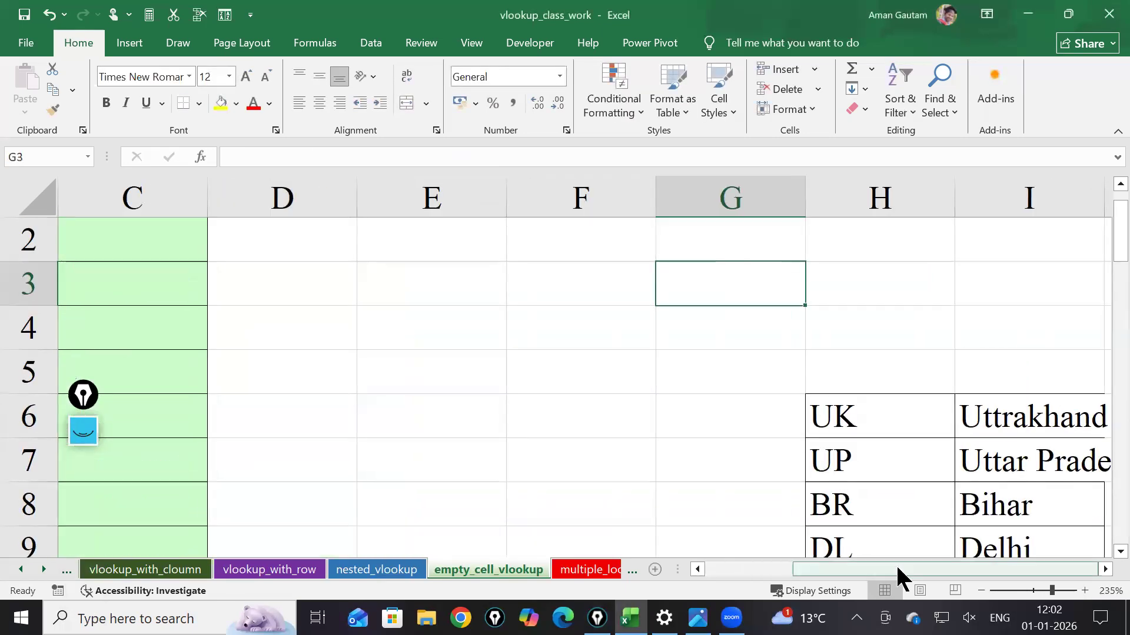
left_click(820, 547)
left_click_drag(823, 570, 700, 569)
scroll(567, 391, "up", 1)
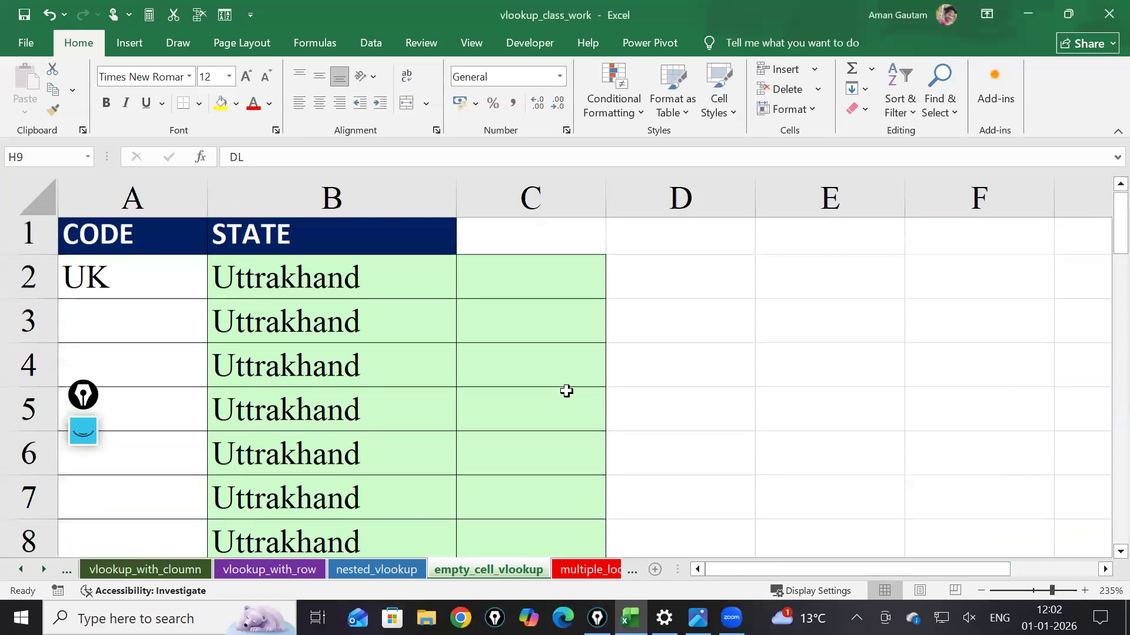
left_click(365, 259)
double_click(365, 284)
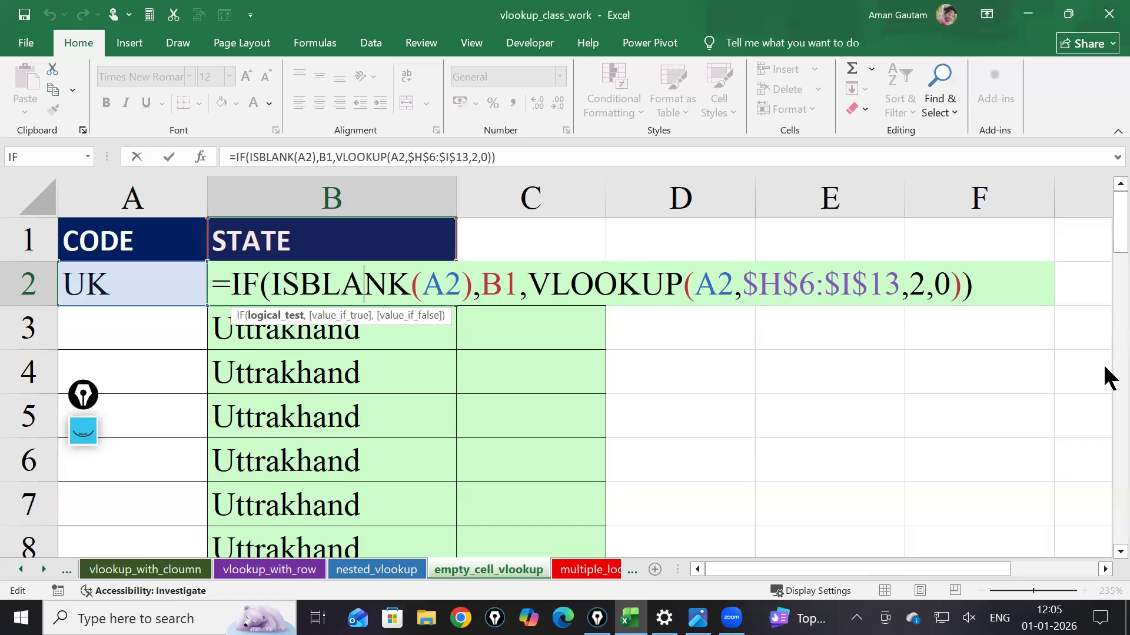
key("Return")
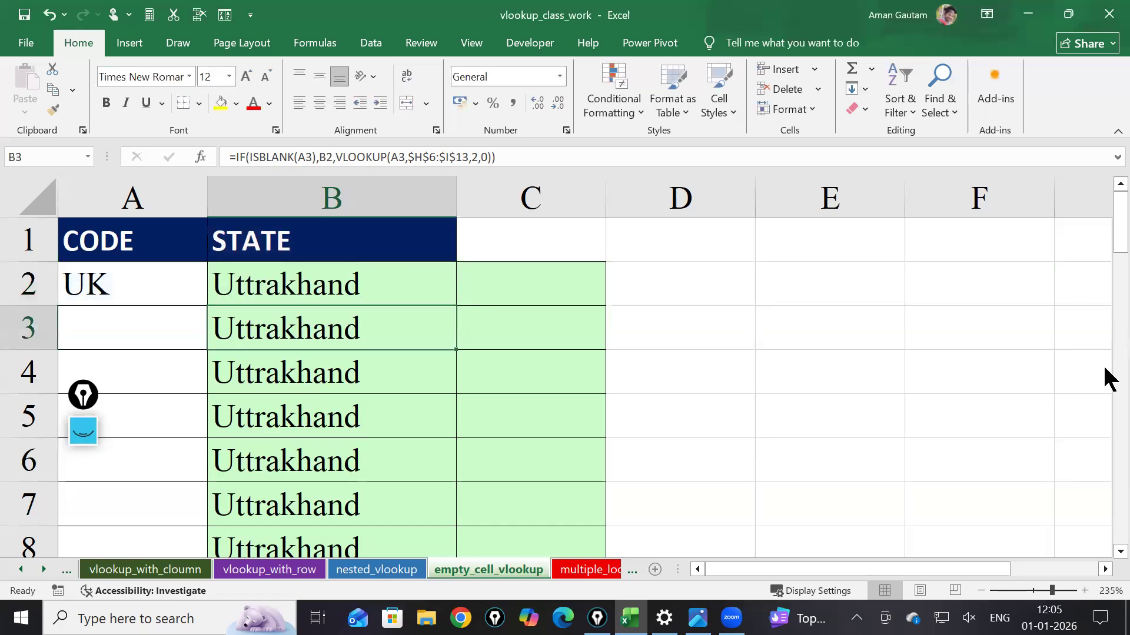
Switch to the multiple_lookup sheet with the award eligibility tables
left_click(592, 570)
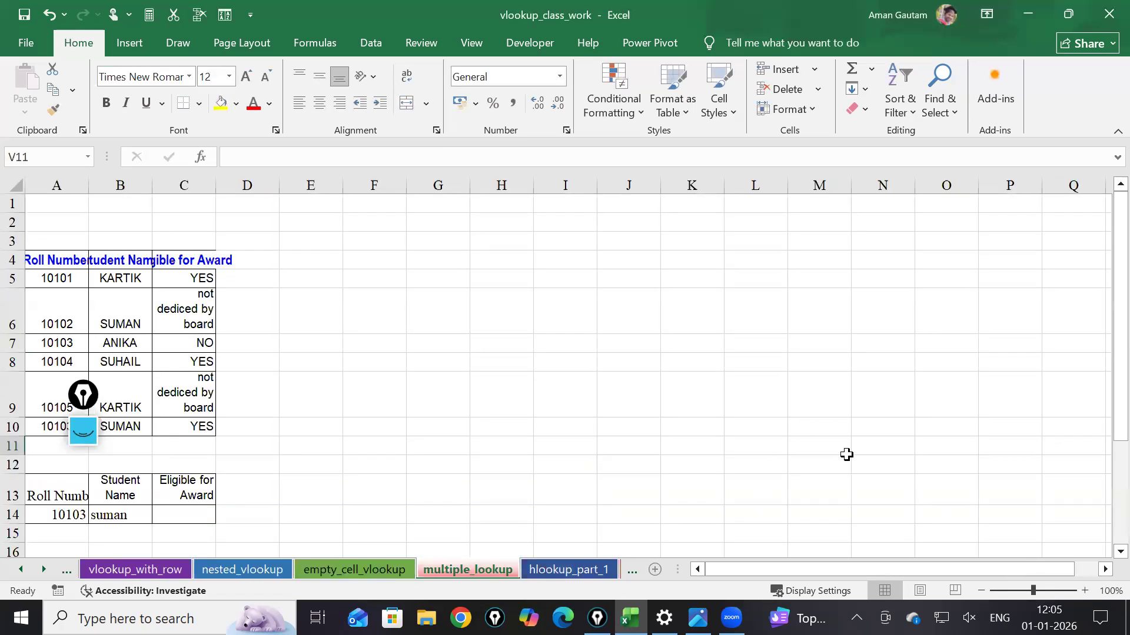
scroll(312, 412, "up", 2, "ctrl")
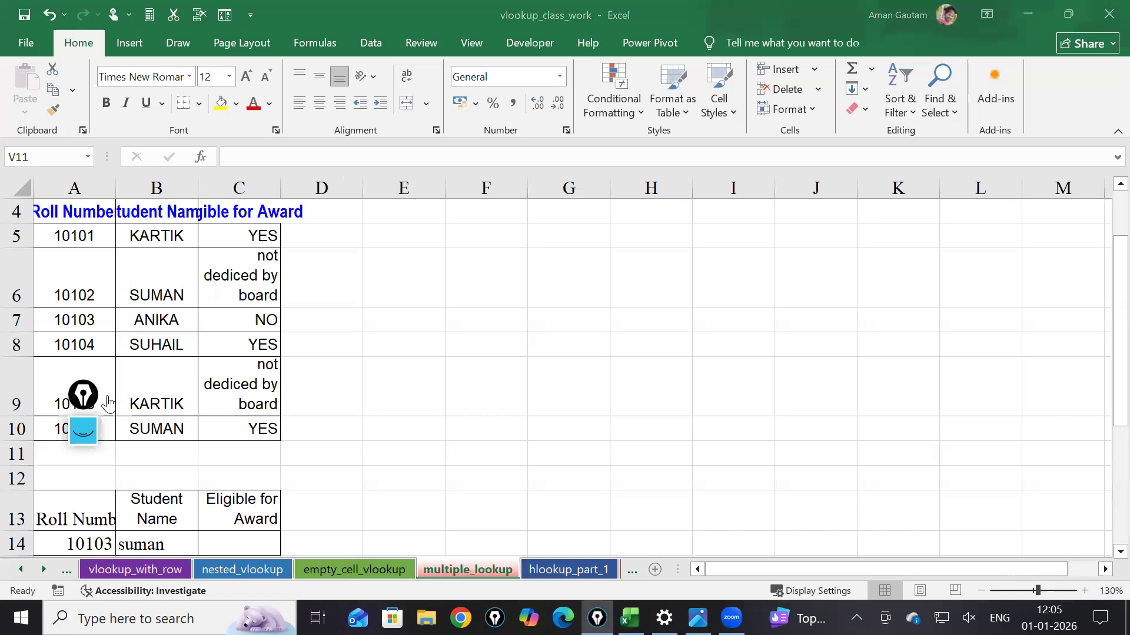
scroll(881, 403, "up", 1)
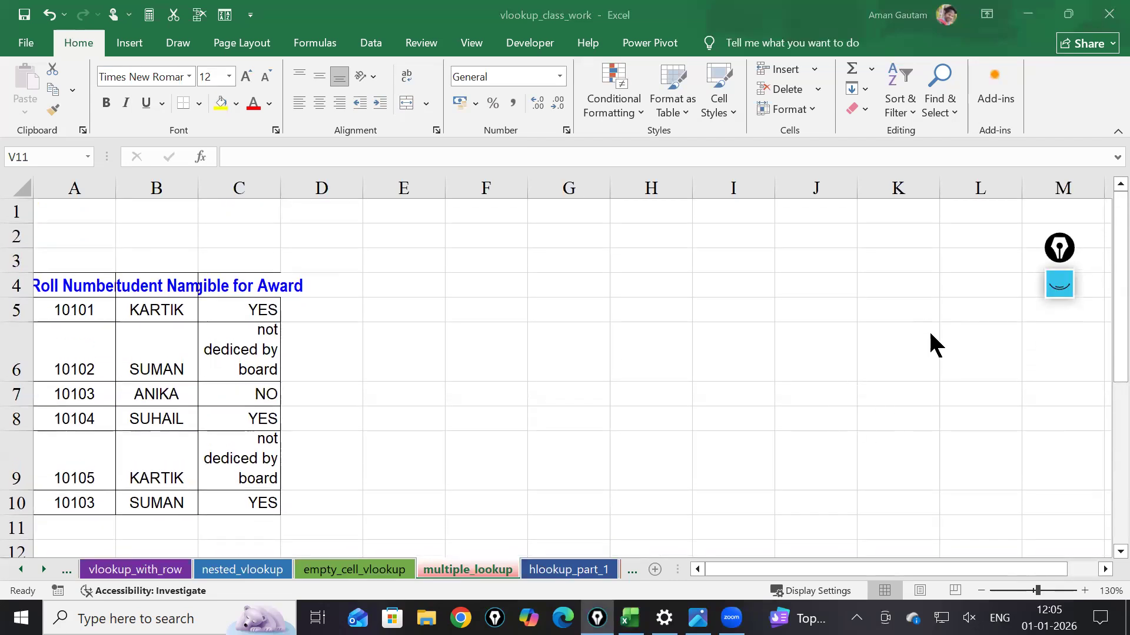
scroll(930, 341, "up", 1, "ctrl")
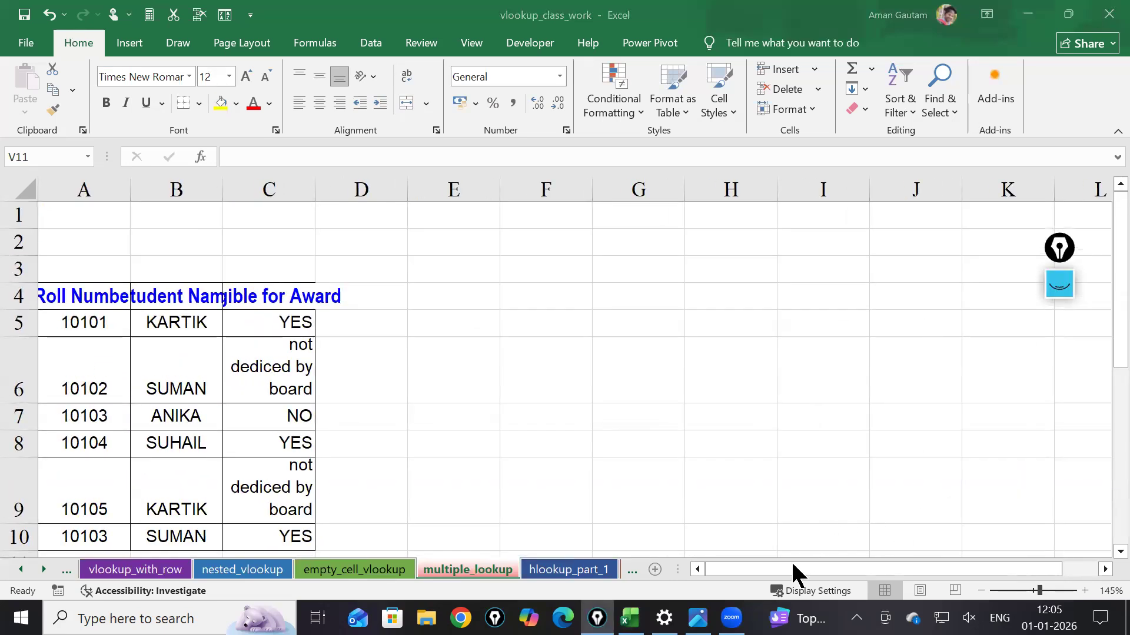
scroll(699, 406, "down", 1)
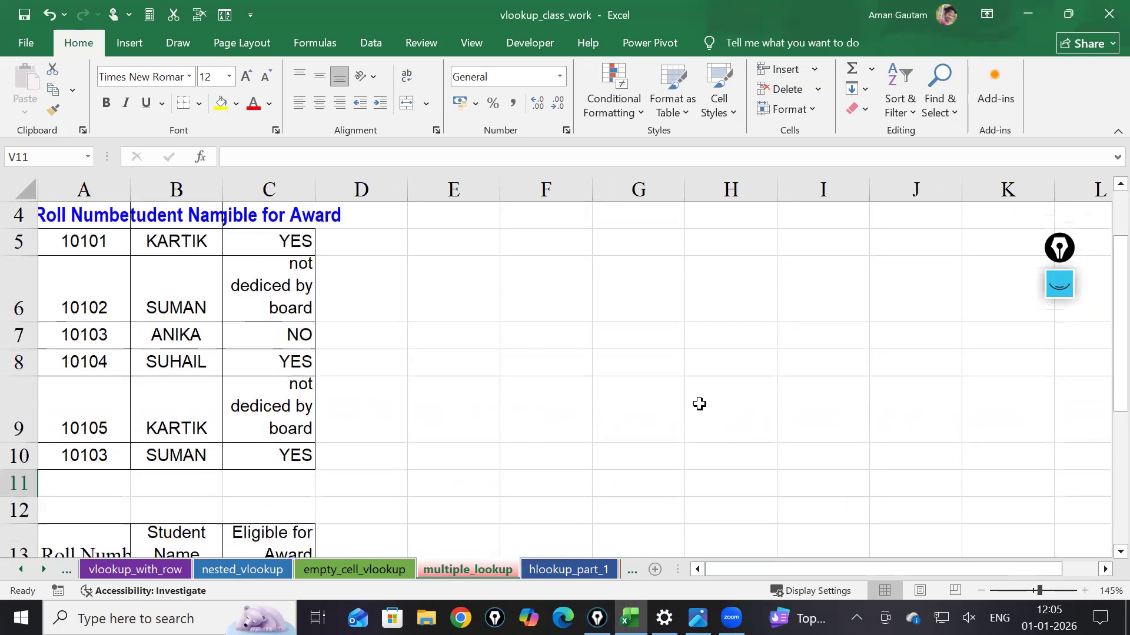
scroll(699, 404, "down", 1, "ctrl")
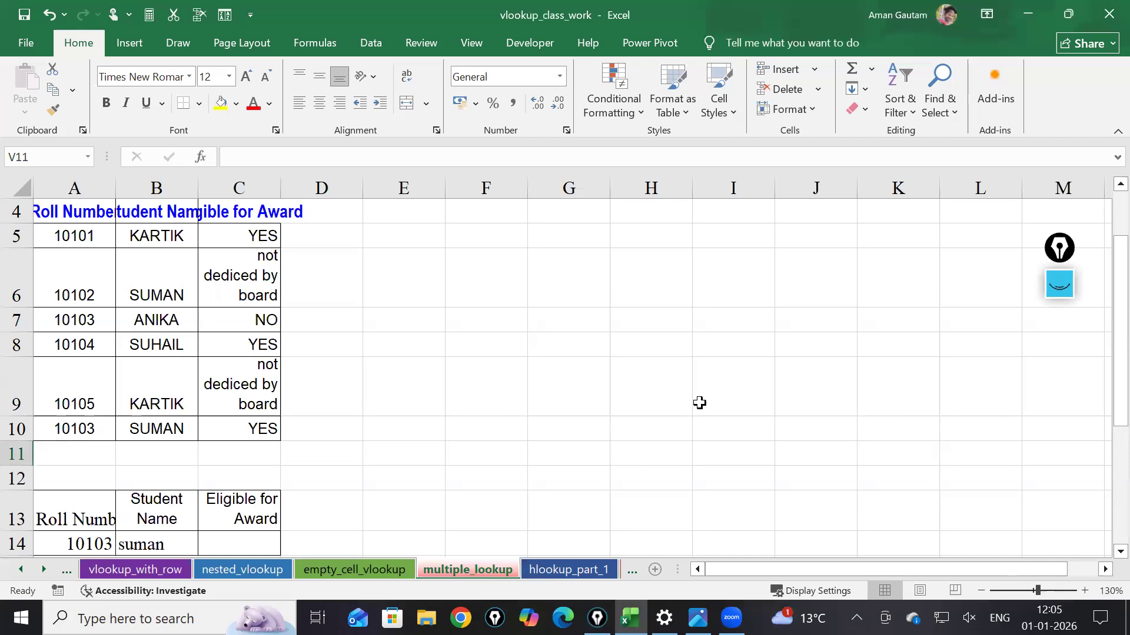
Examine the roll number, name and empty eligibility cells in row 14 against the student records above
left_click(87, 533)
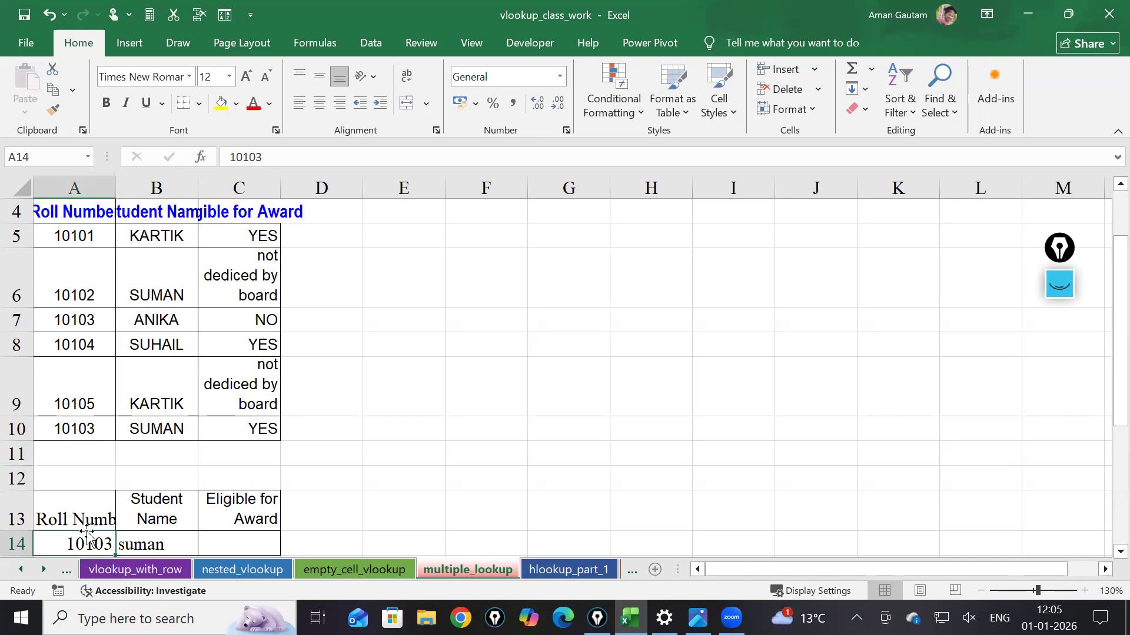
left_click(217, 535)
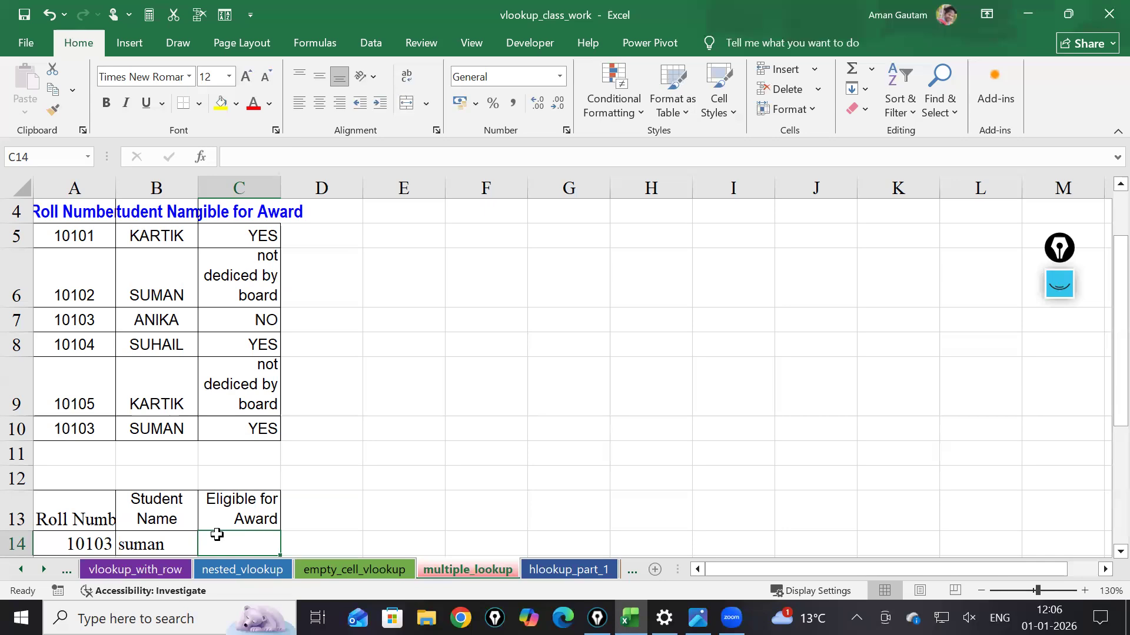
left_click(77, 534)
left_click(140, 537)
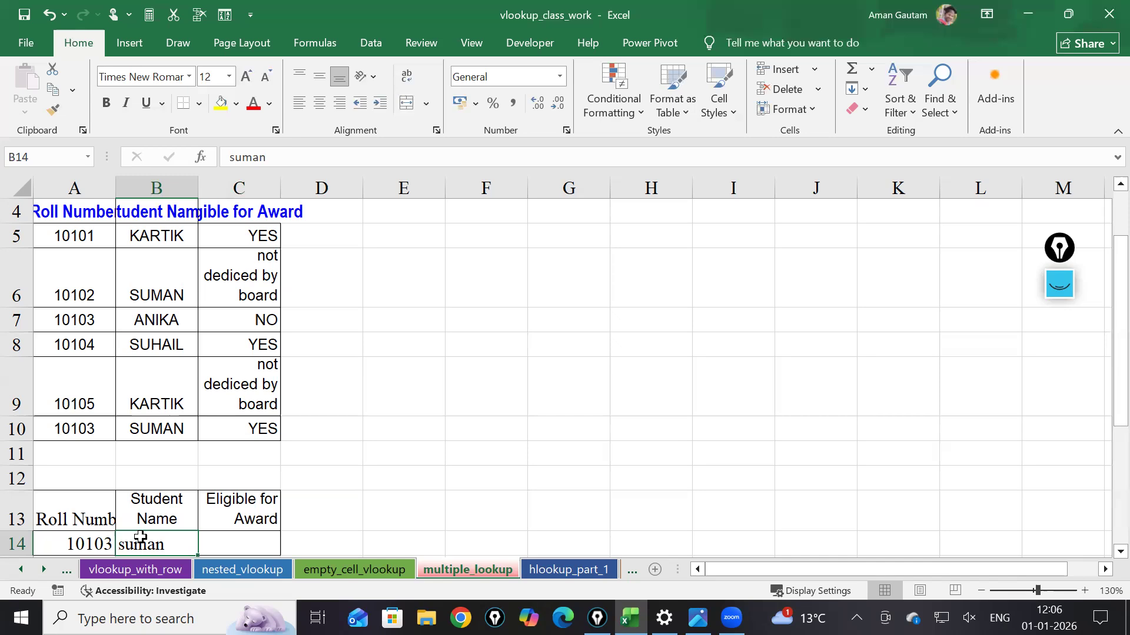
left_click_drag(74, 236, 115, 400)
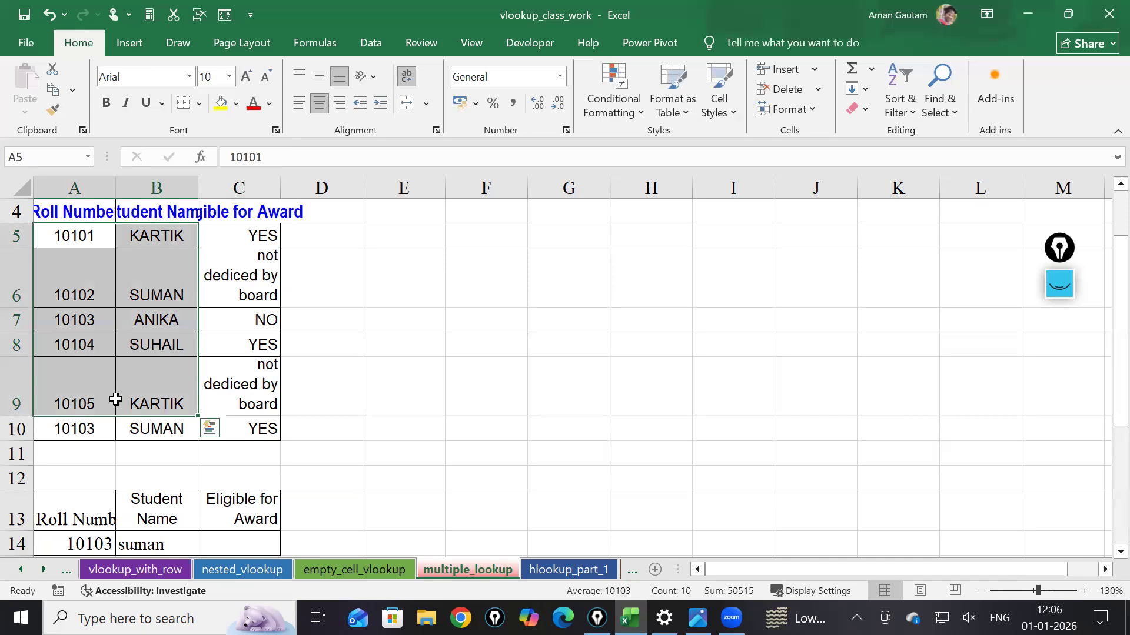
left_click(333, 372)
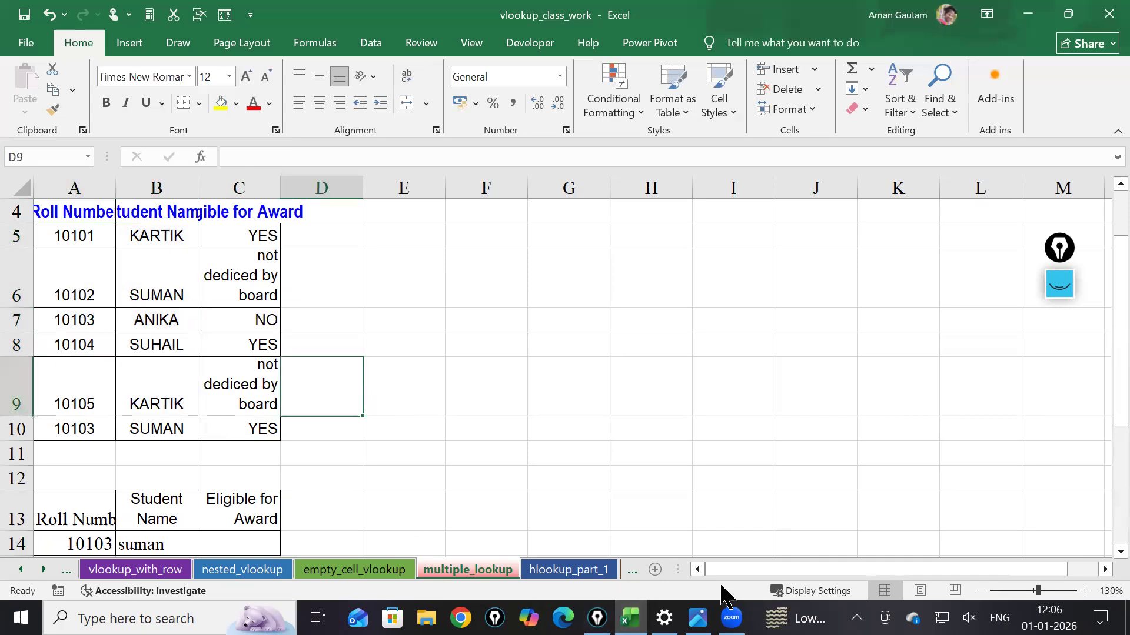
Insert a blank column before the Roll Number column on the multiple_lookup sheet
right_click(80, 189)
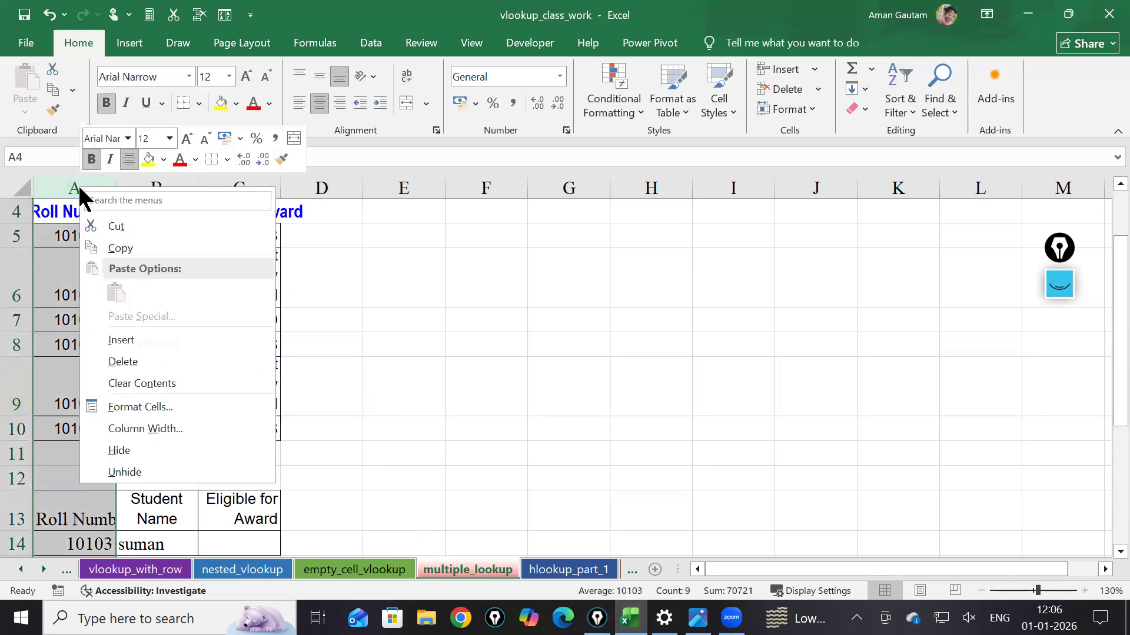
scroll(80, 195, "down", 1)
key("Escape")
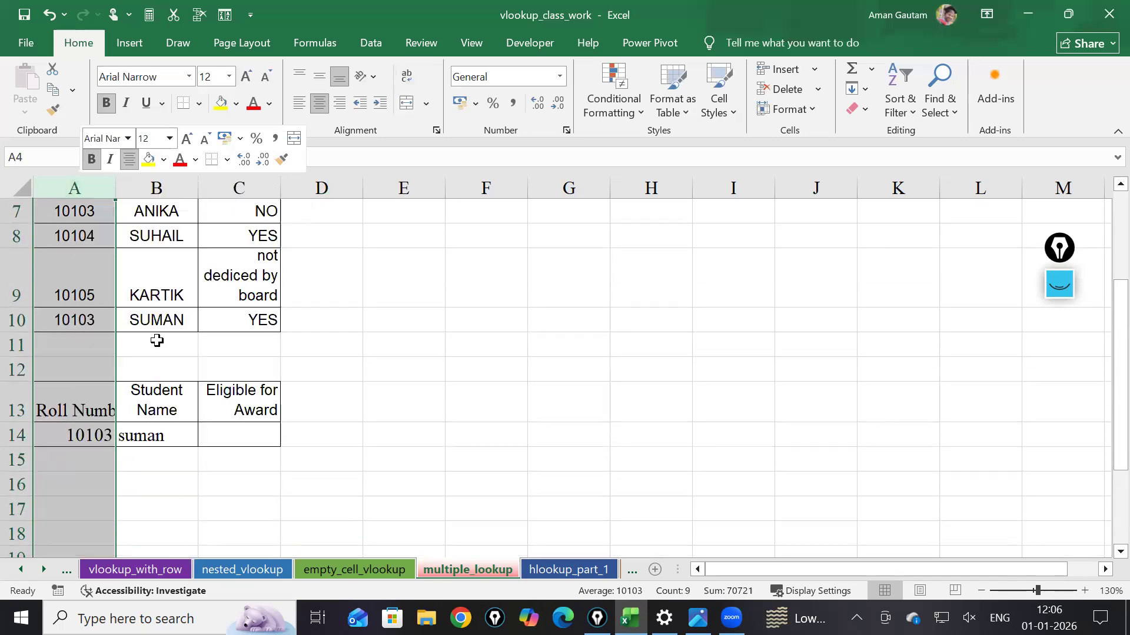
left_click(75, 293)
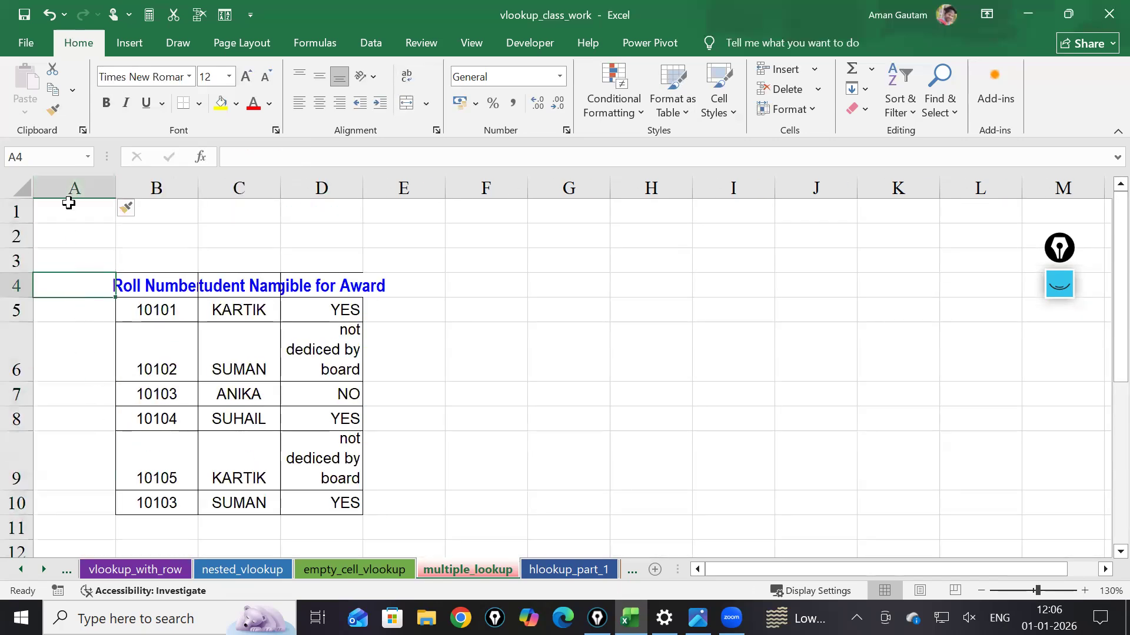
right_click(76, 191)
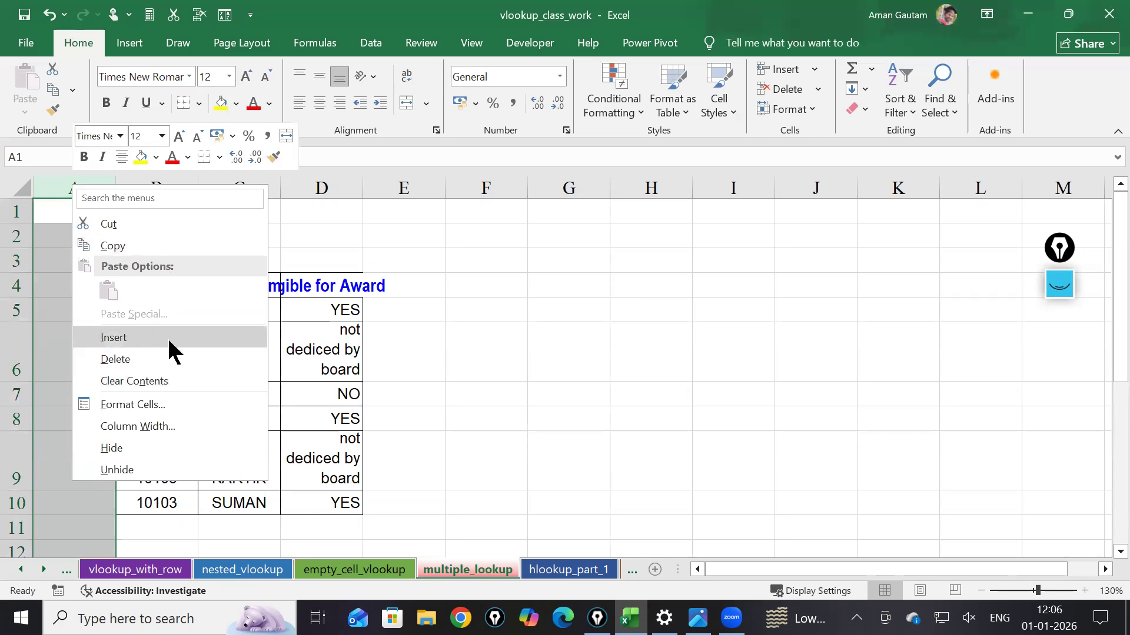
key("Escape")
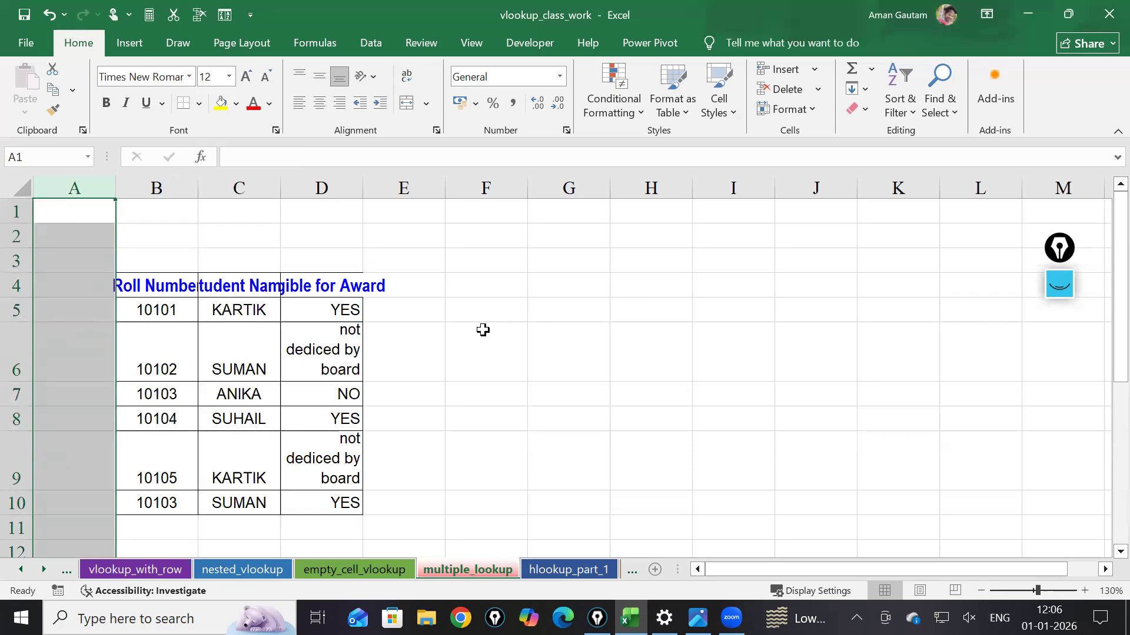
scroll(482, 330, "down", 1)
left_click(502, 319)
left_click(664, 293)
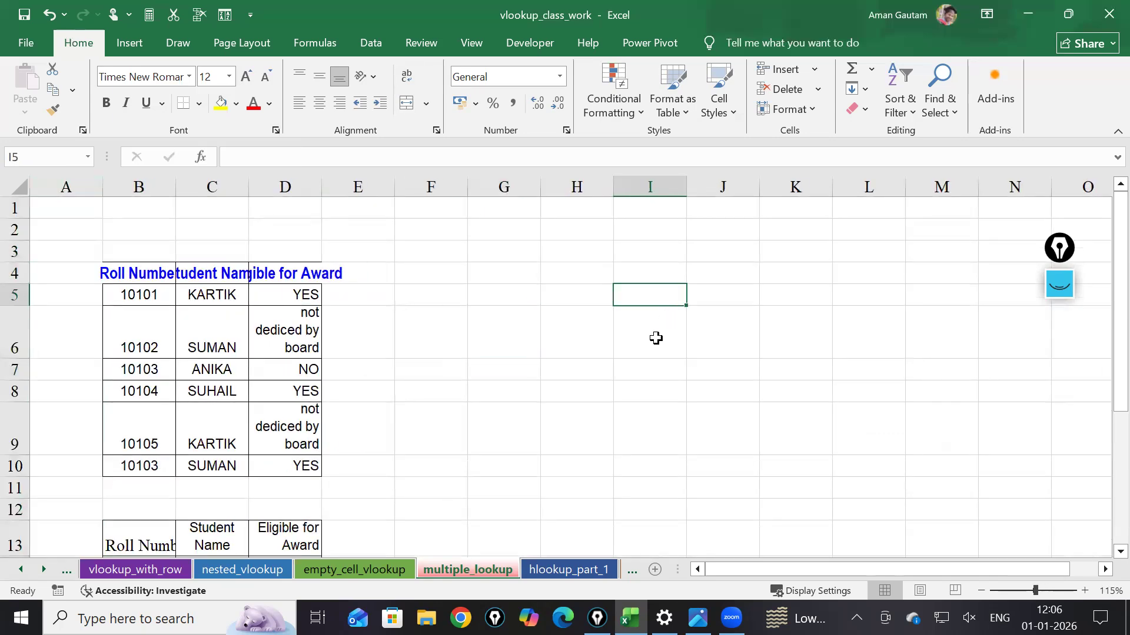
scroll(540, 388, "down", 1)
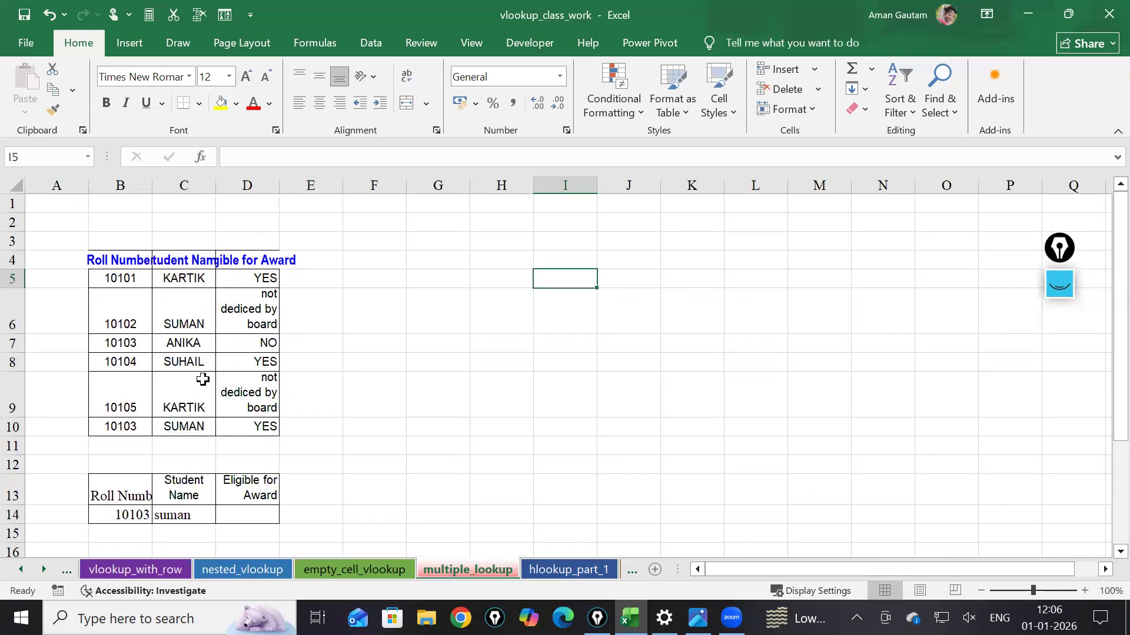
Autofit the widths of the Eligible for Award, Student Name and Roll Number columns
left_click(285, 178)
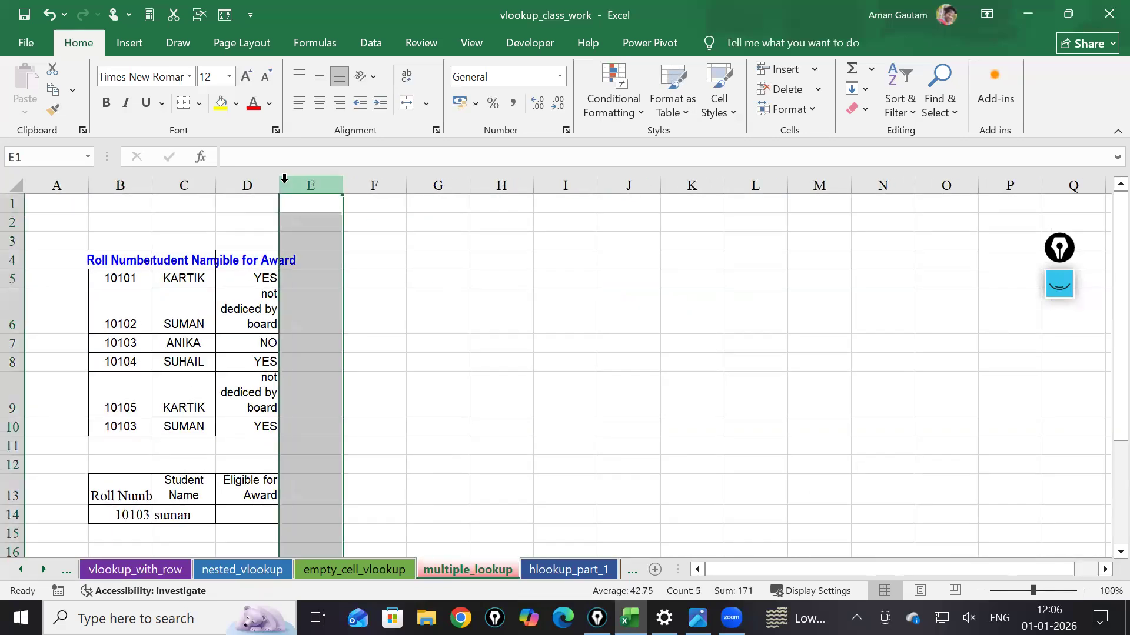
double_click(278, 179)
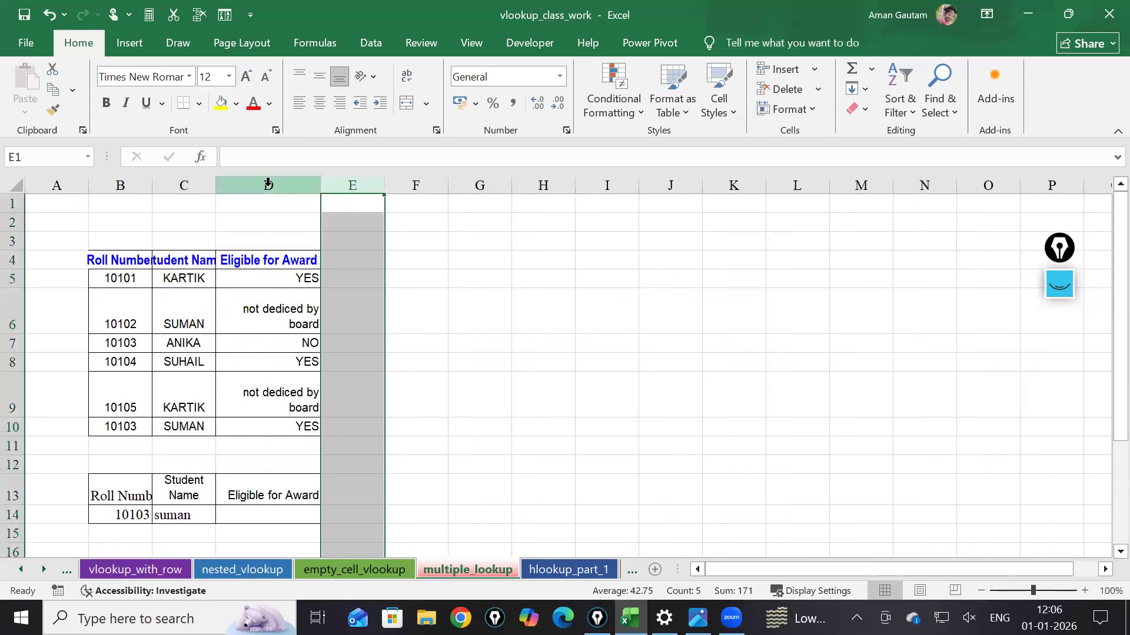
double_click(215, 180)
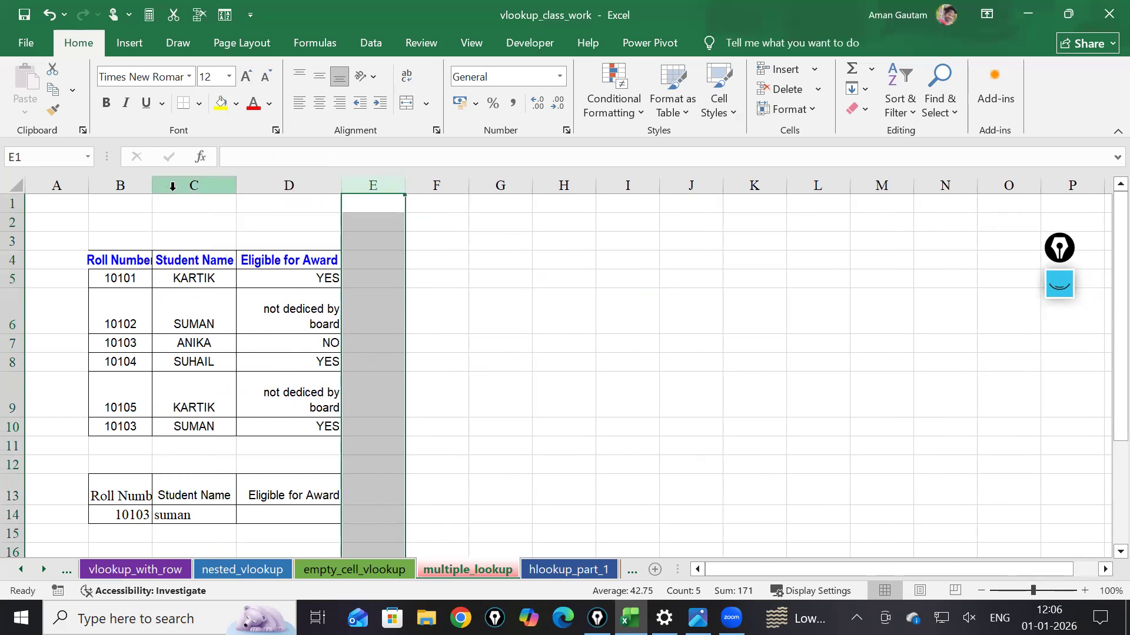
double_click(152, 180)
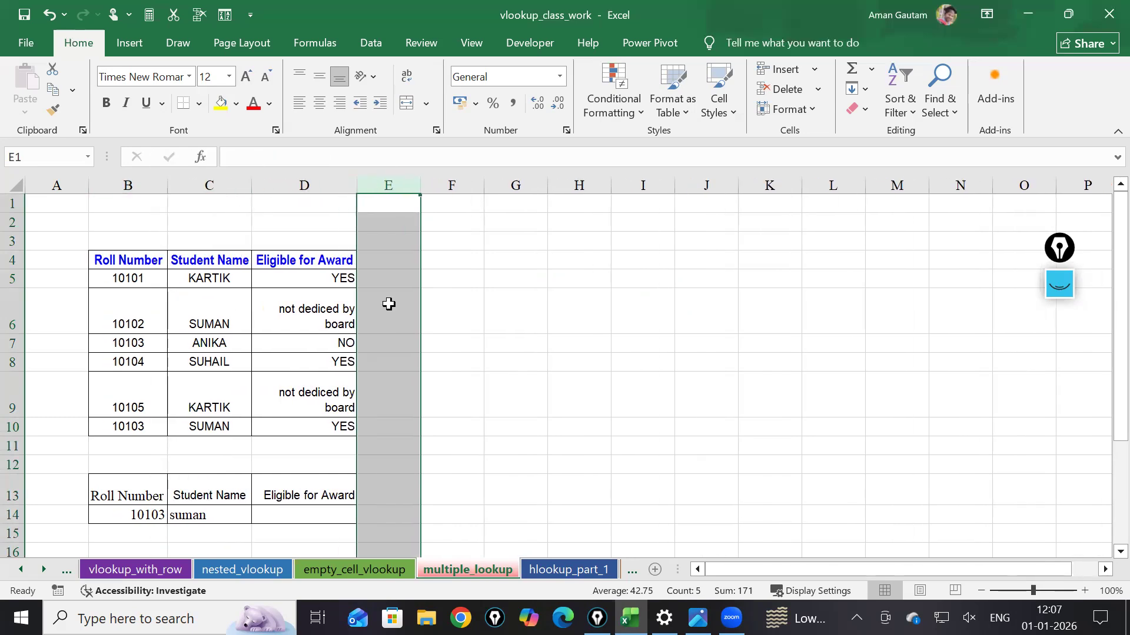
Look over the rest of the sheet, including the Product, Size and Price table below the student tables
scroll(491, 356, "up", 2)
scroll(636, 394, "up", 2)
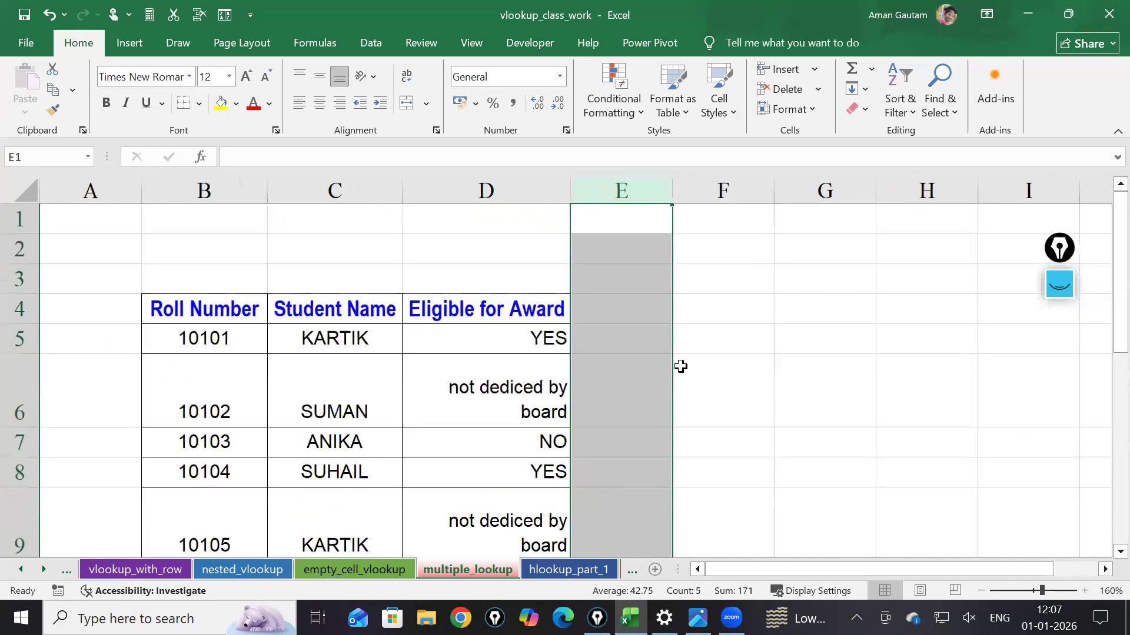
scroll(671, 370, "down", 6)
scroll(308, 396, "up", 2)
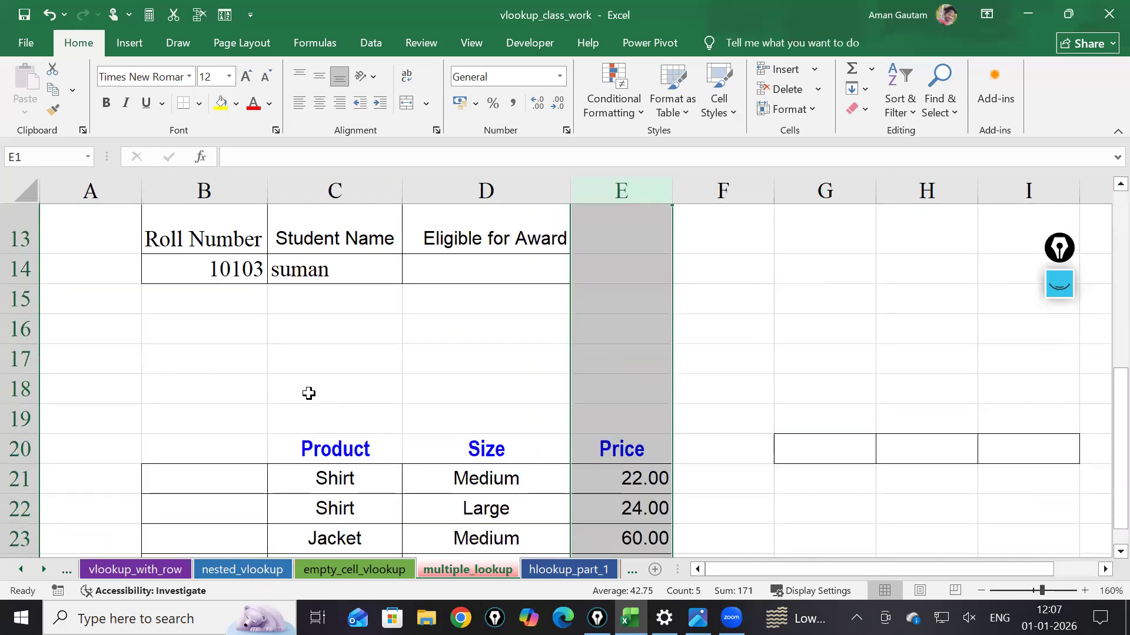
scroll(308, 394, "down", 2)
scroll(308, 411, "down", 2)
scroll(312, 423, "up", 6)
scroll(319, 438, "down", 2)
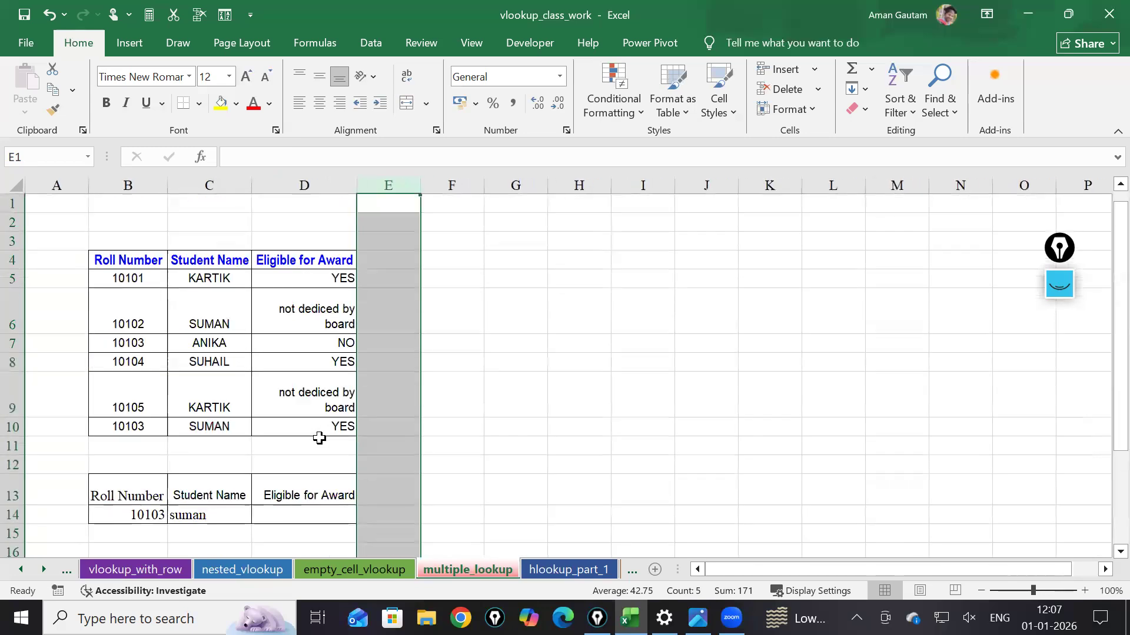
Move the small lookup table from B13:D14 to G5:I6, beside the student data
left_click_drag(141, 500, 336, 511)
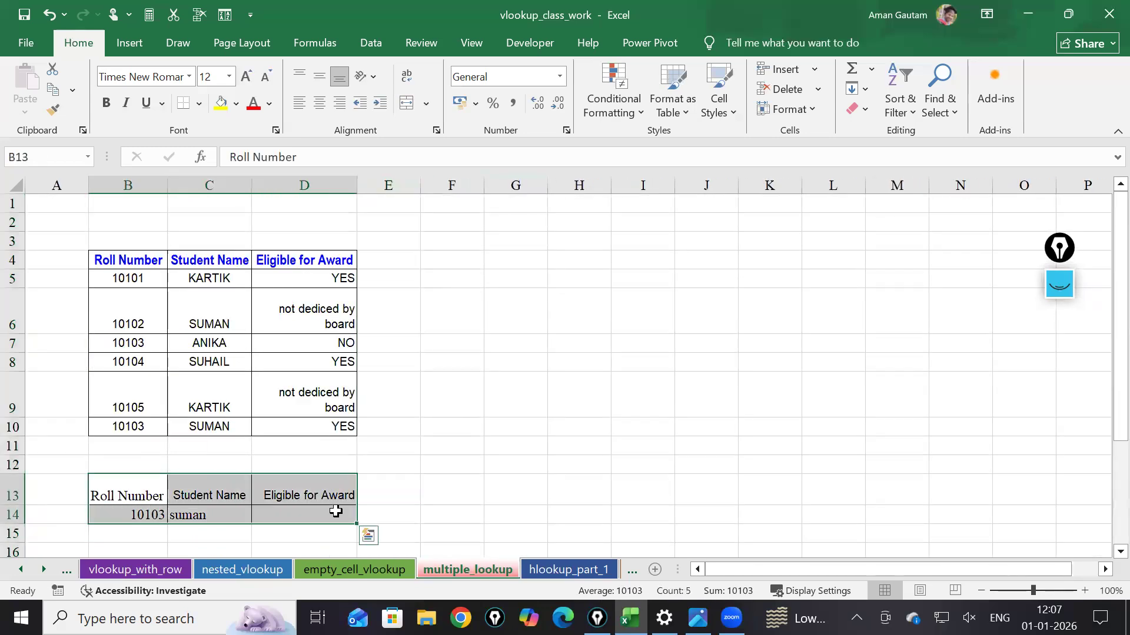
key("ctrl+x")
left_click(536, 283)
key("ctrl+v")
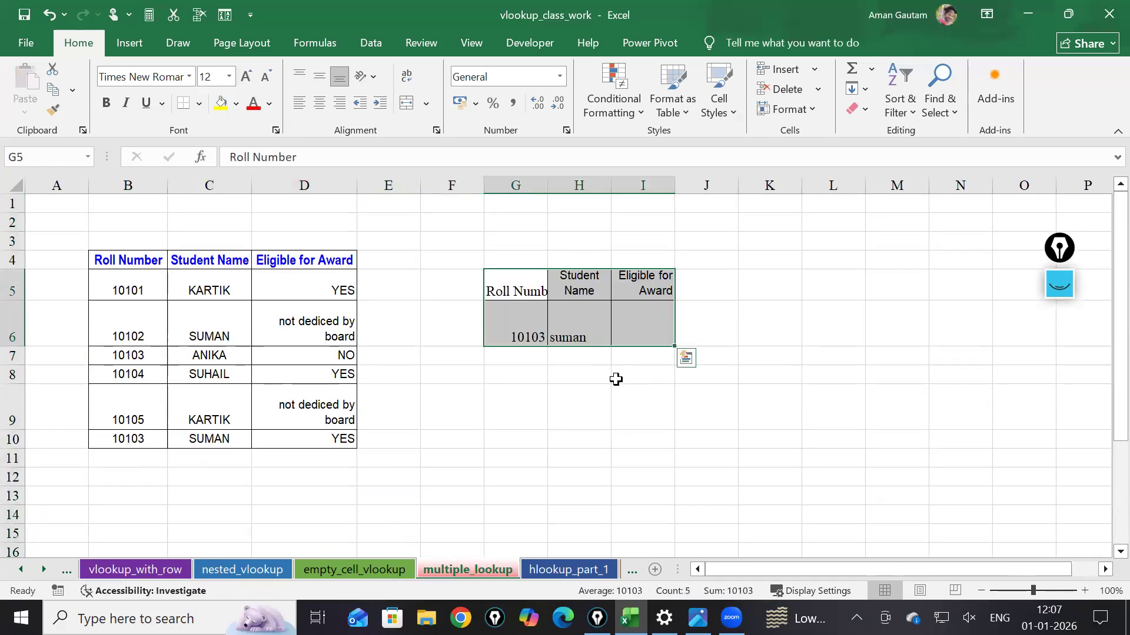
scroll(616, 380, "up", 2)
scroll(661, 404, "up", 2)
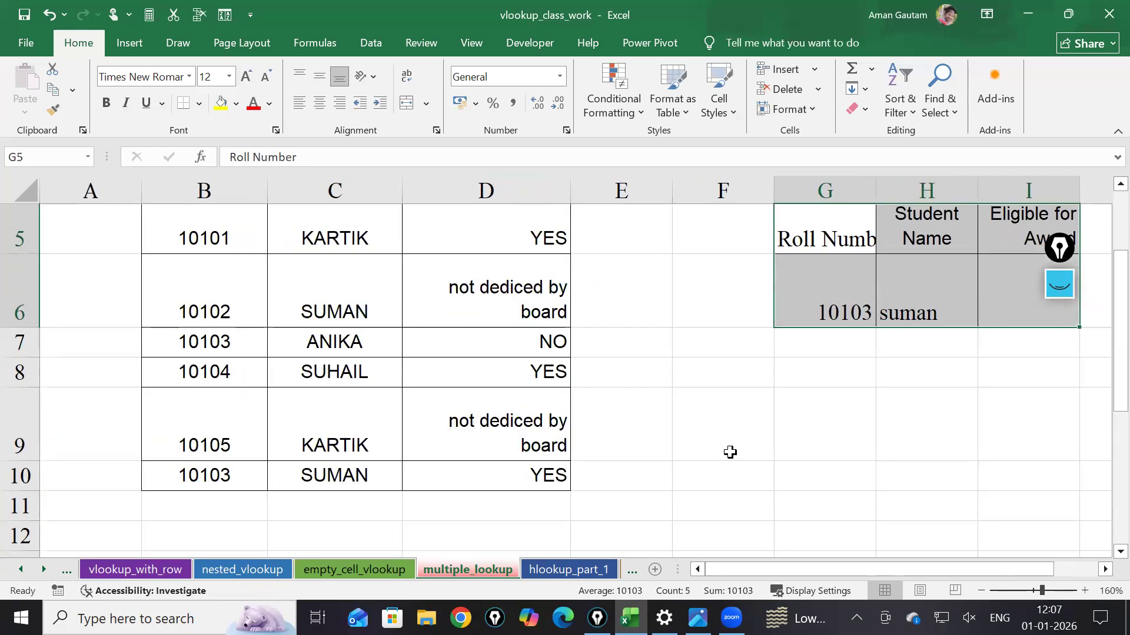
scroll(730, 452, "down", 1)
left_click(749, 321)
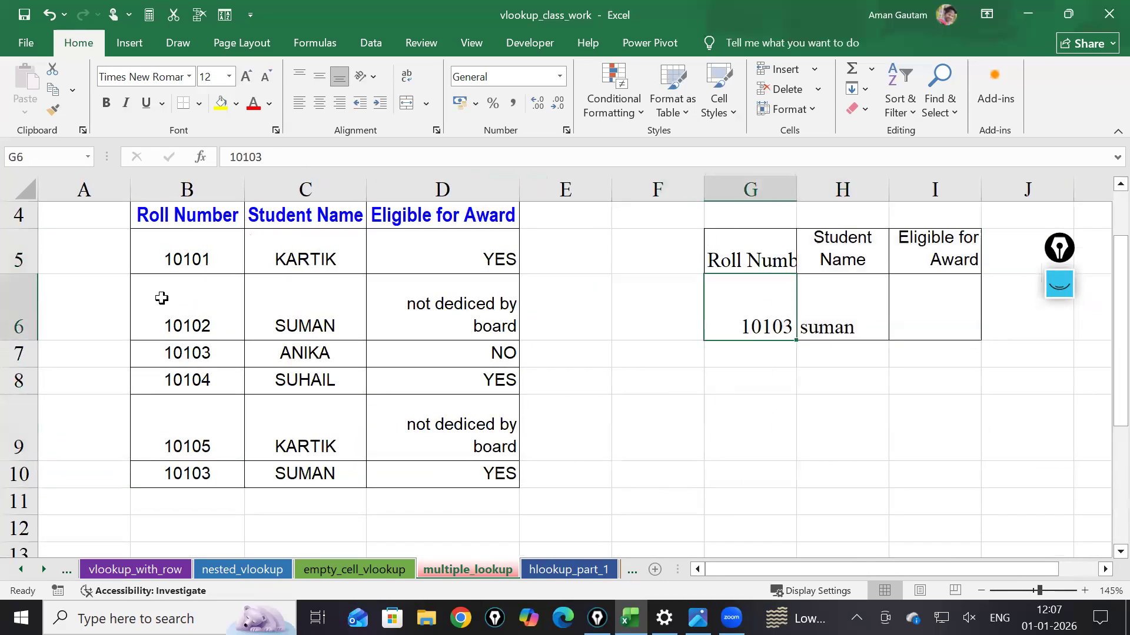
Enter the formula =B5&"-"&C5 in A5 to join the roll number and student name with a hyphen
left_click(84, 266)
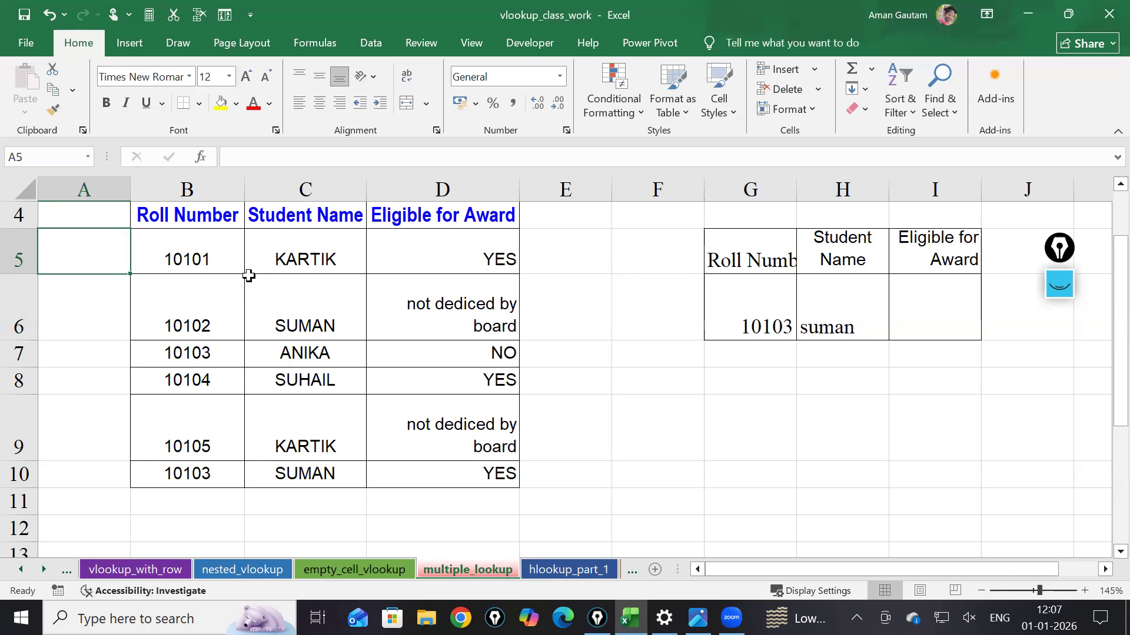
type("=v")
key("BackSpace")
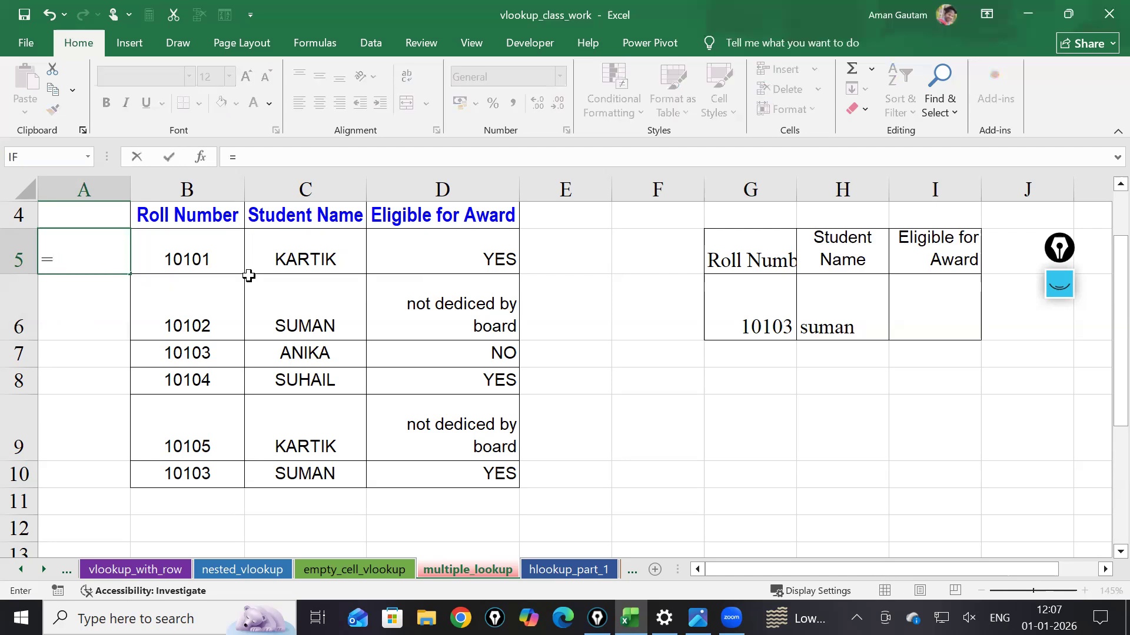
left_click(235, 266)
type("&\"")
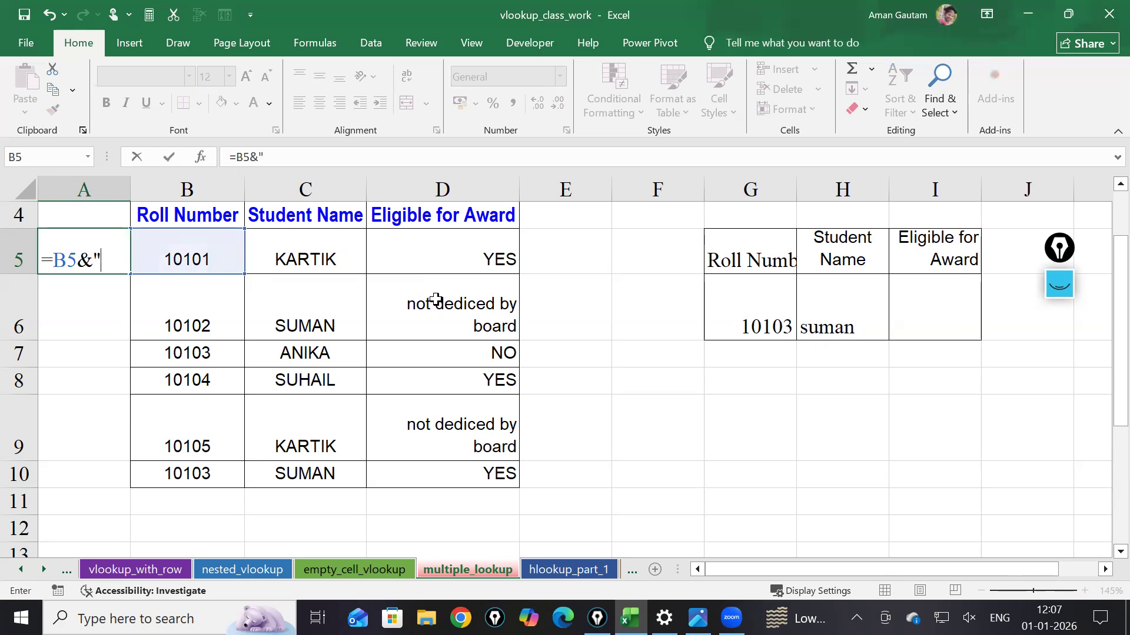
type("-\"&")
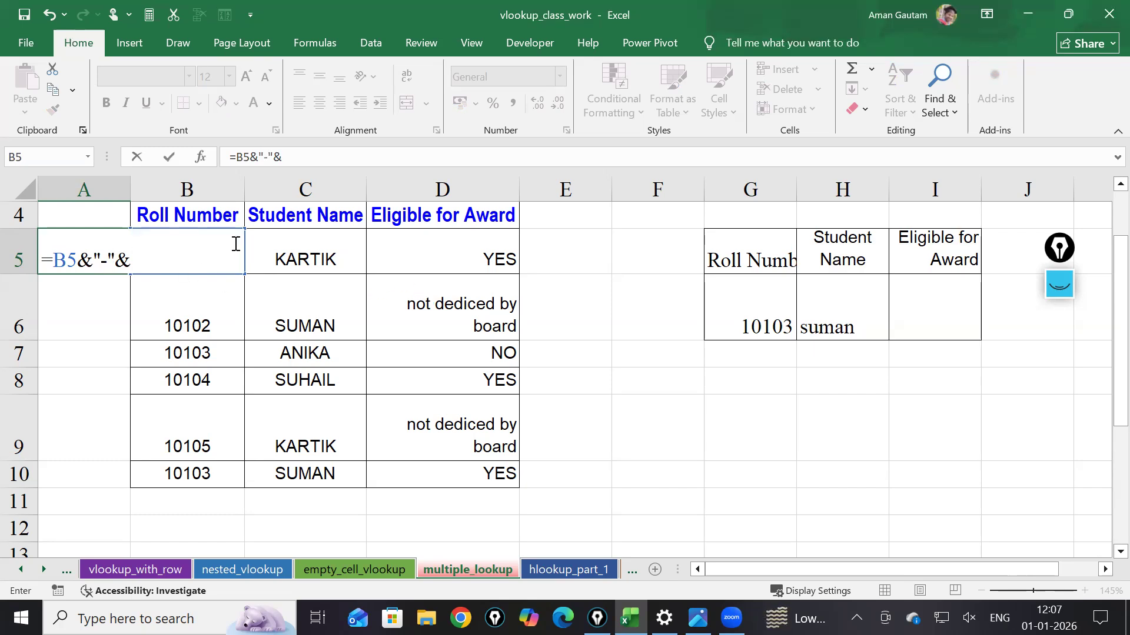
left_click(258, 260)
key("Return")
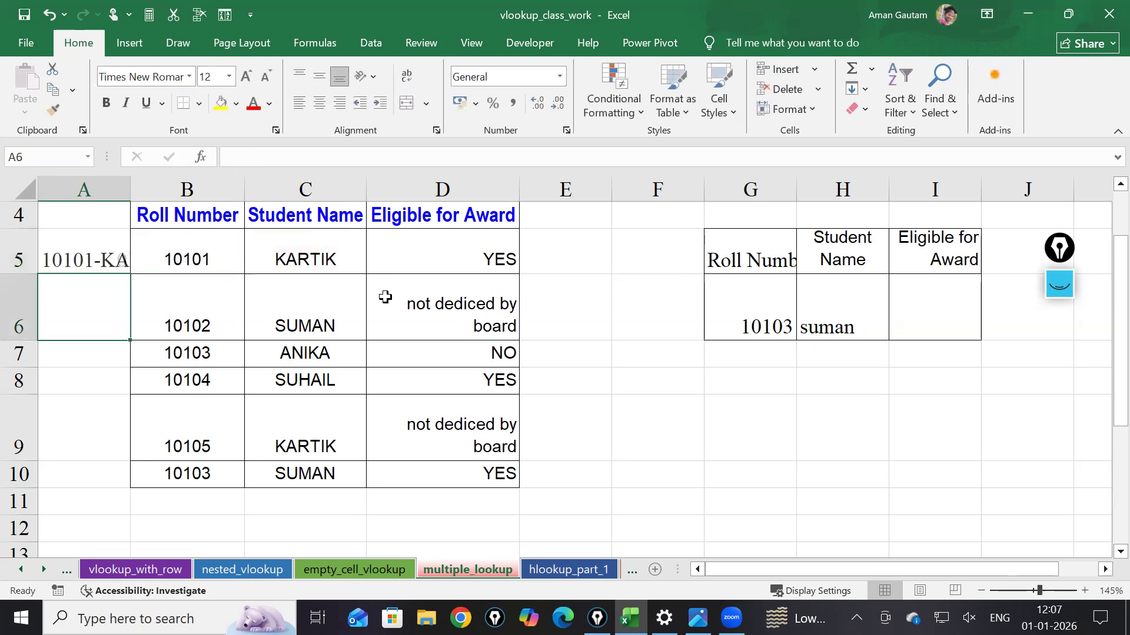
Autofit column A and fill the joined roll number and name formula down from A5 to A10
double_click(130, 190)
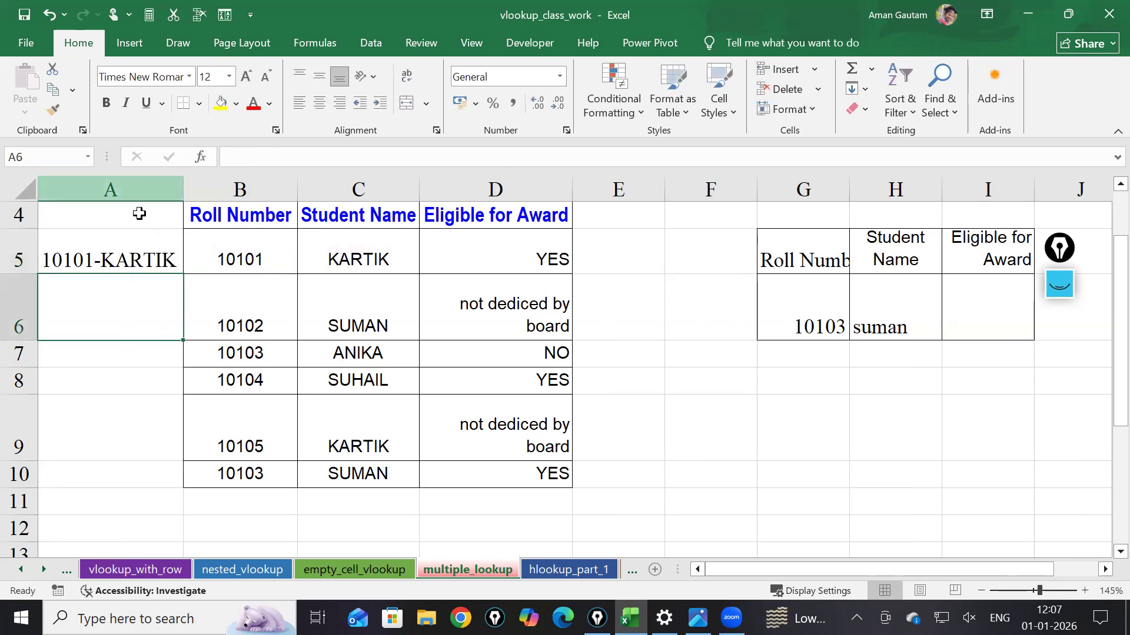
scroll(139, 213, "down", 1)
left_click(154, 281)
left_click_drag(163, 290, 166, 471)
left_click(566, 454)
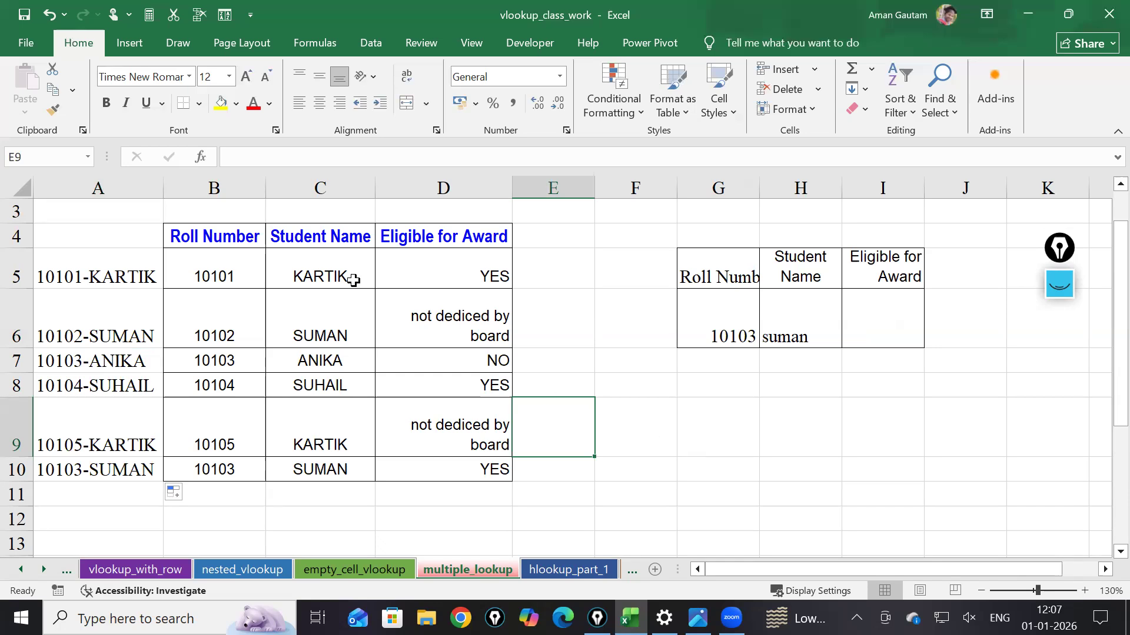
Review the helper formula in A5 and the cells it references, leaving the formula unchanged
double_click(127, 262)
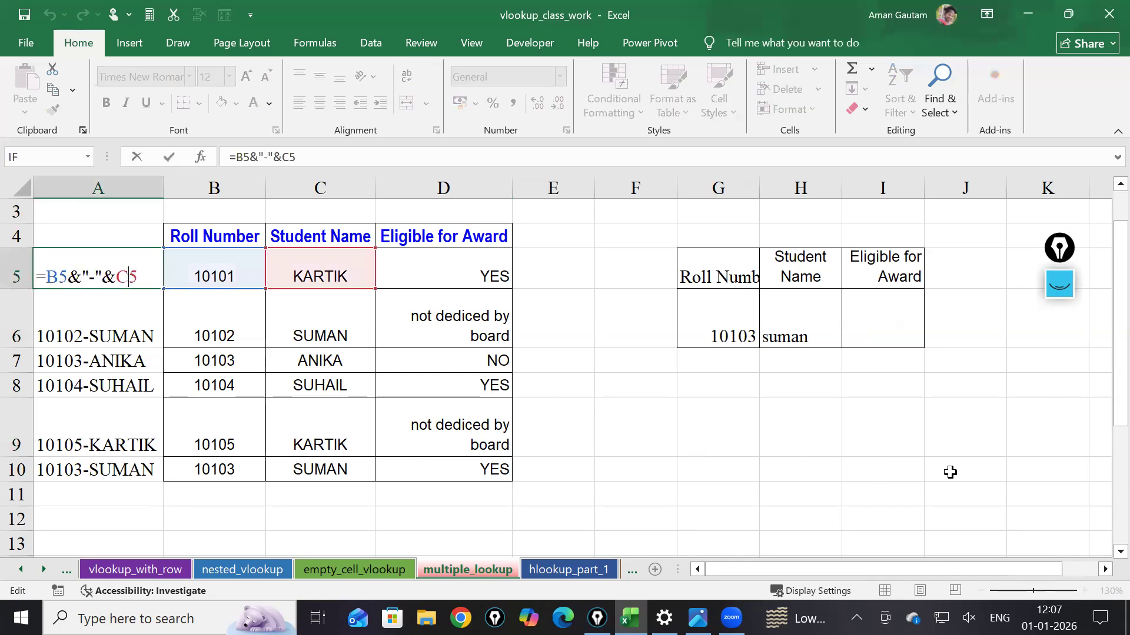
left_click(847, 441)
scroll(875, 437, "up", 4, "ctrl")
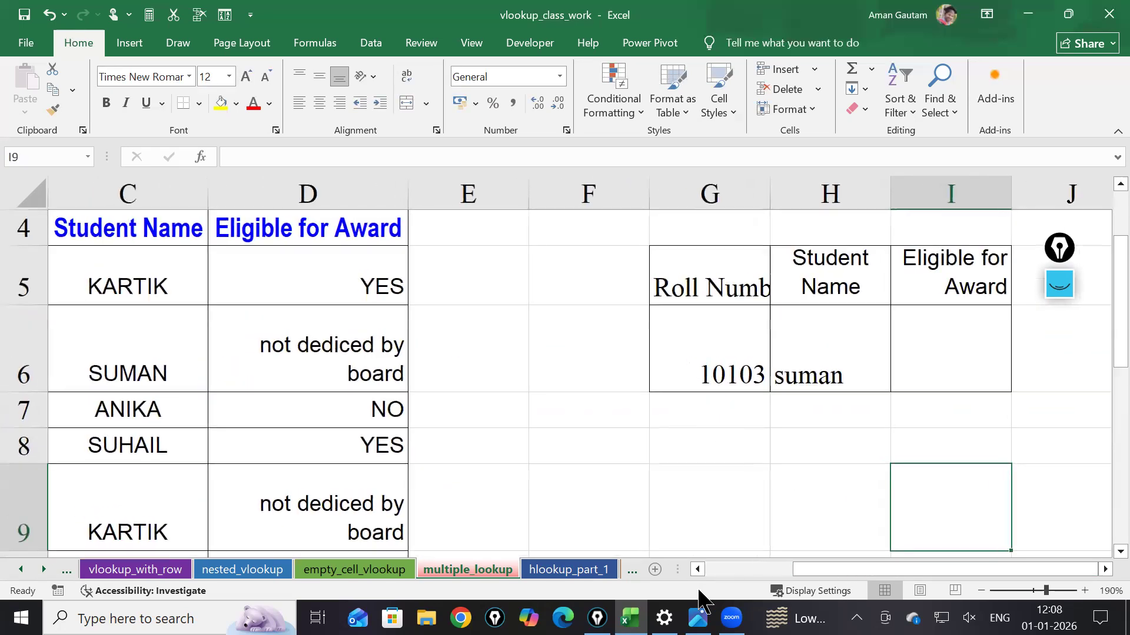
left_click_drag(883, 569, 796, 570)
double_click(178, 292)
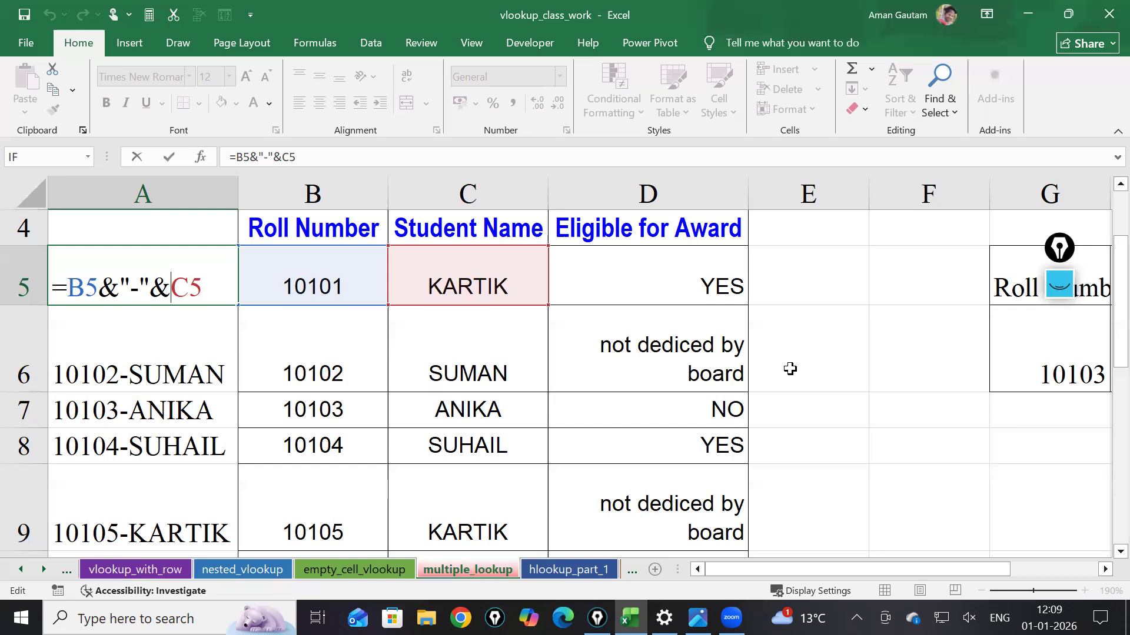
left_click(785, 376)
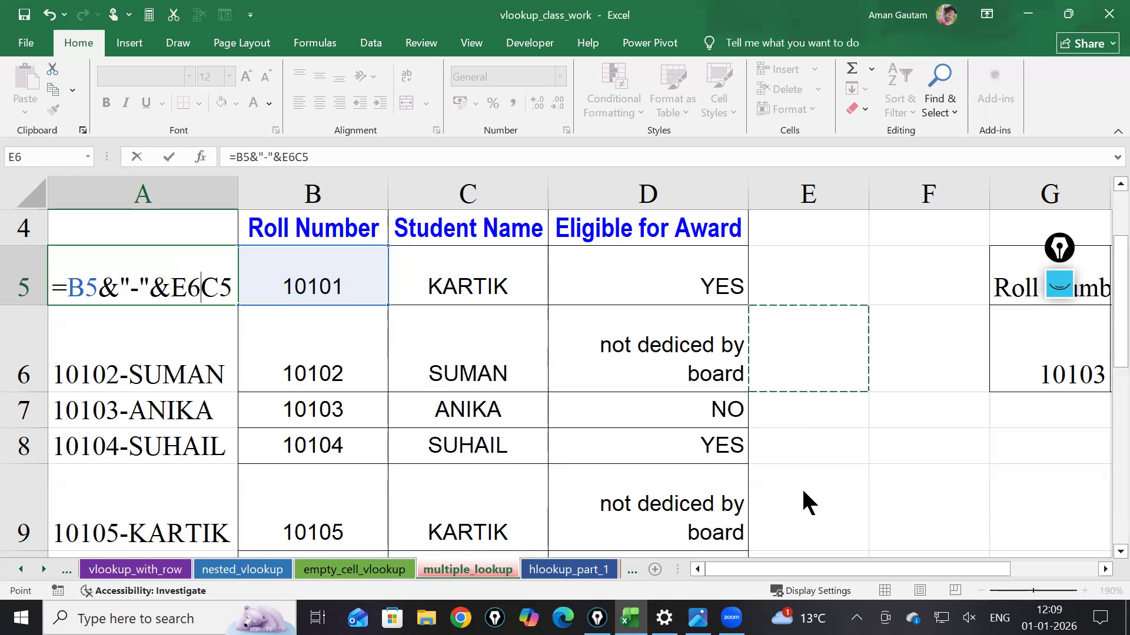
key("Escape")
scroll(335, 467, "down", 2)
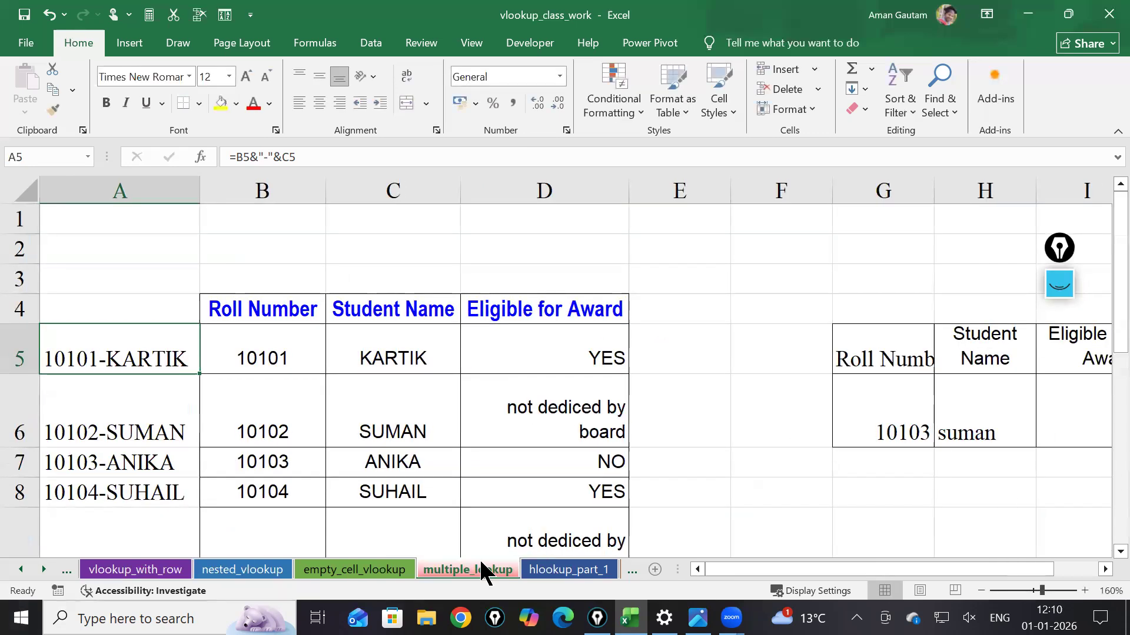
Start a VLOOKUP formula in F8 with a lookup value that begins with G6&"
left_click(684, 487)
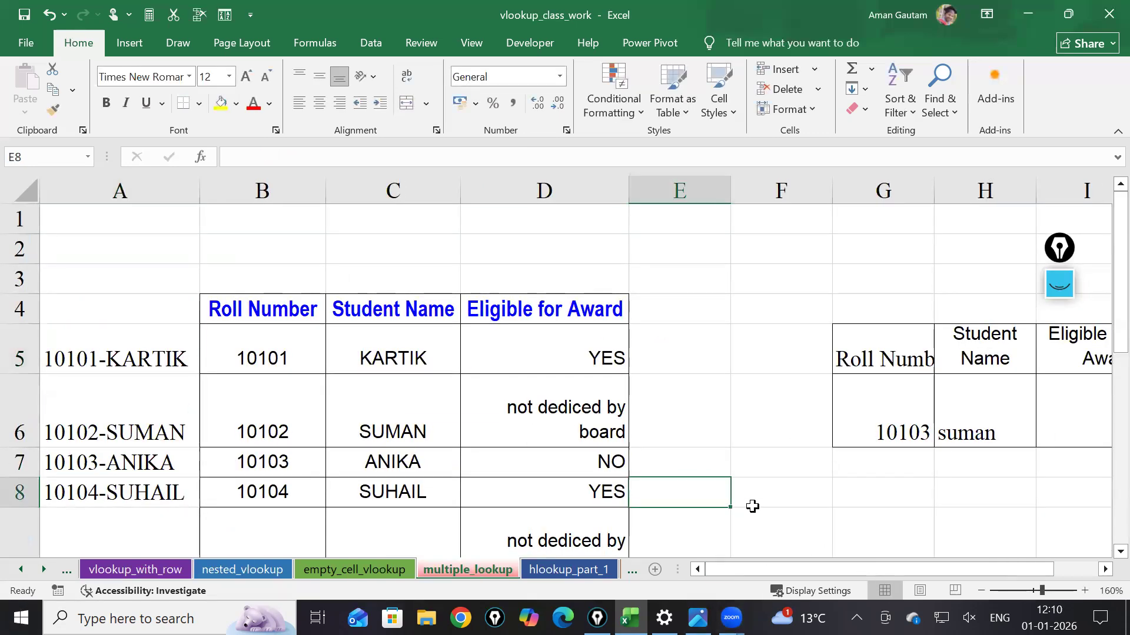
left_click(789, 503)
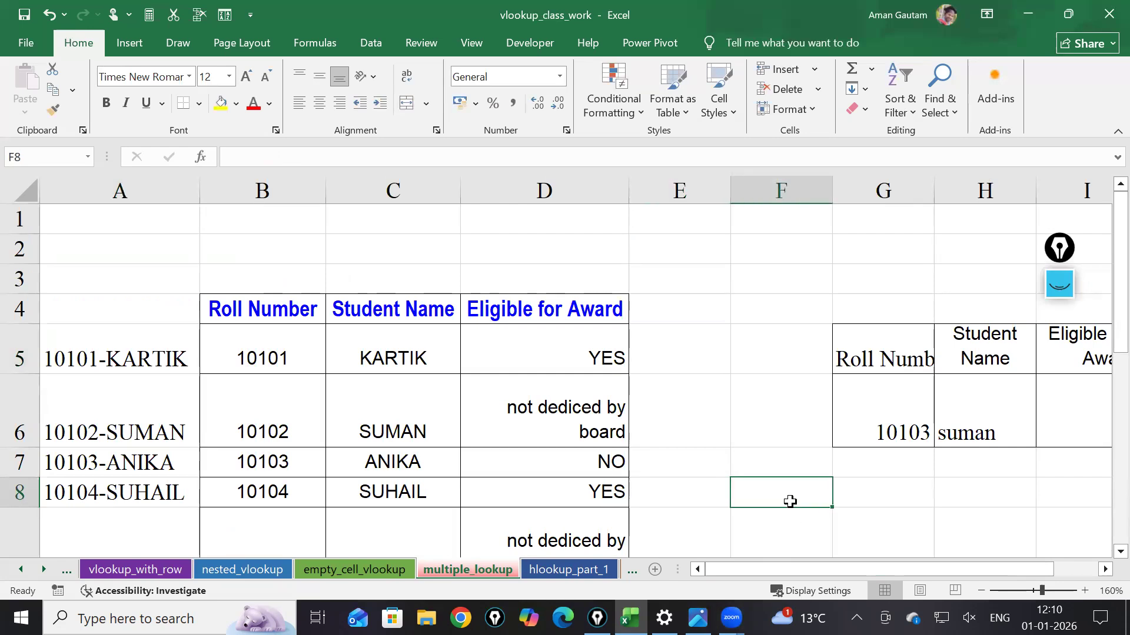
type("=vl")
key("Tab")
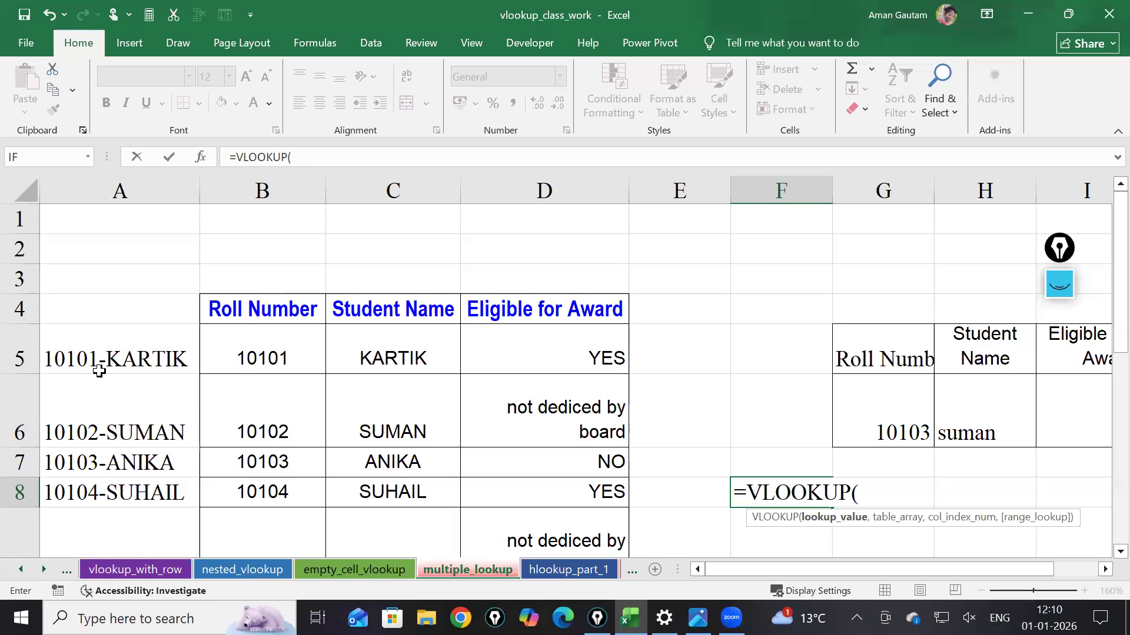
left_click(914, 441)
type("&\"")
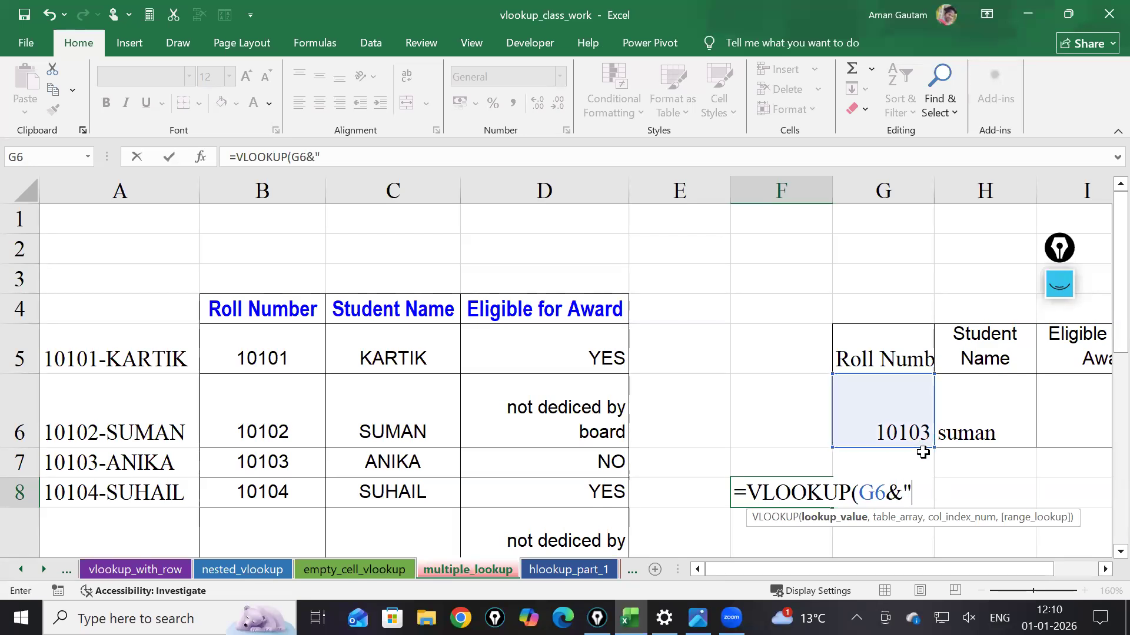